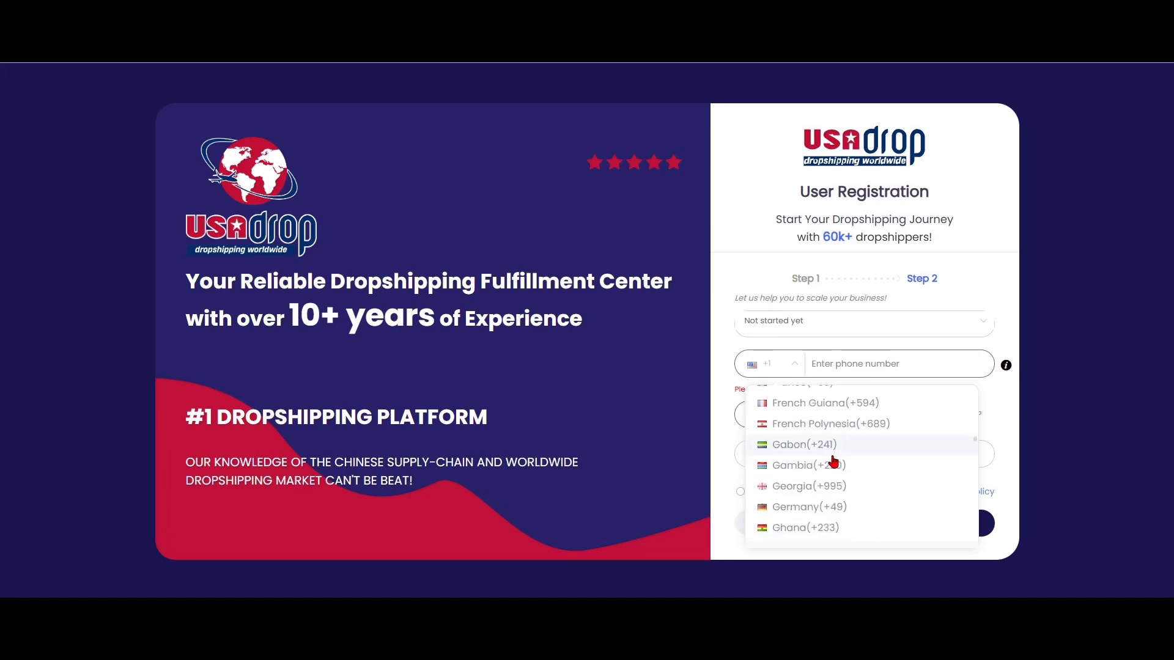
Step: Set the registration phone number's country code to Pakistan (+92) and move to the password field
scroll(835, 462, "down", 10)
scroll(835, 462, "down", 10)
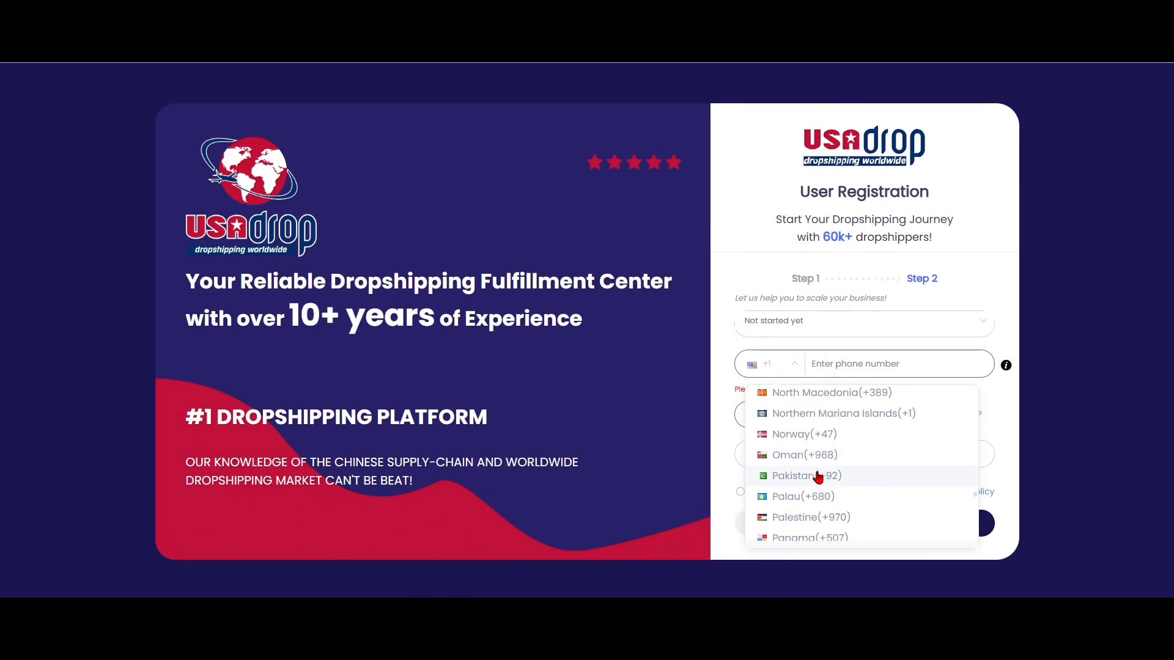
left_click(821, 475)
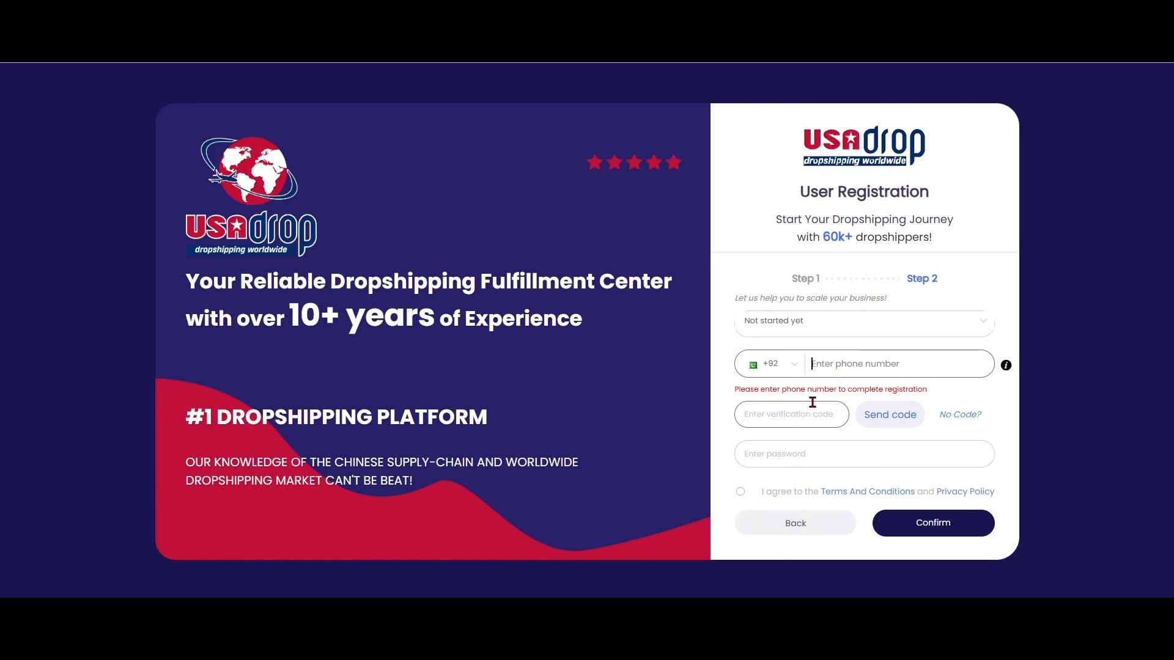
left_click(764, 464)
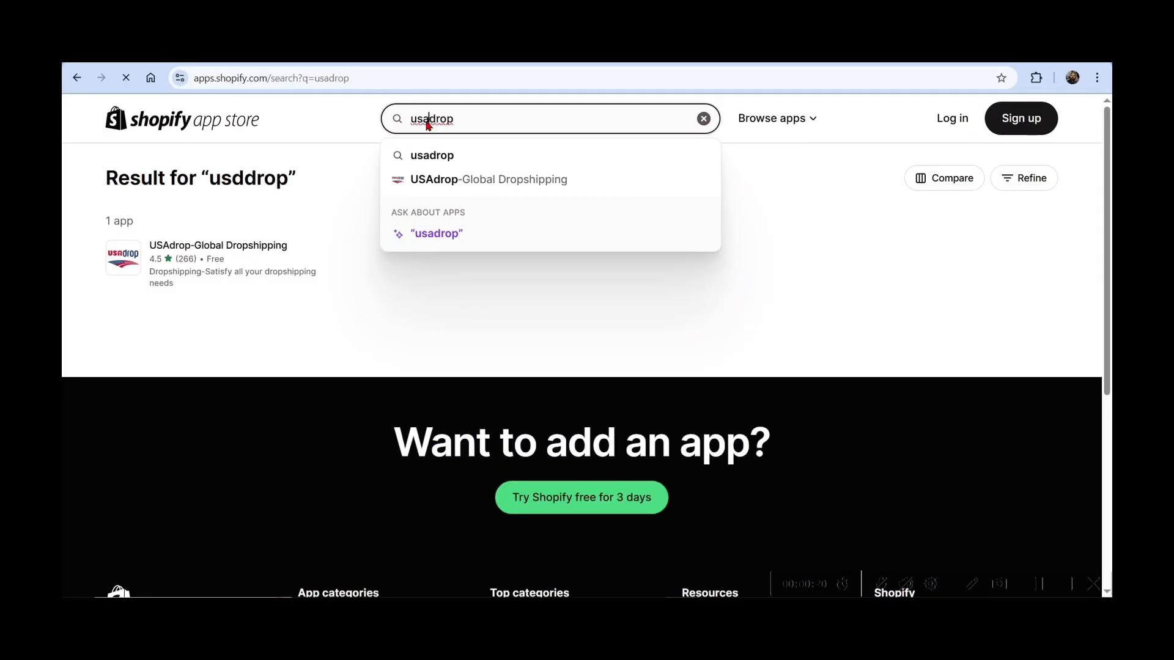
Step: Search the Shopify App Store for "usadrop" and start installing USAdrop-Global Dropshipping
key("Return")
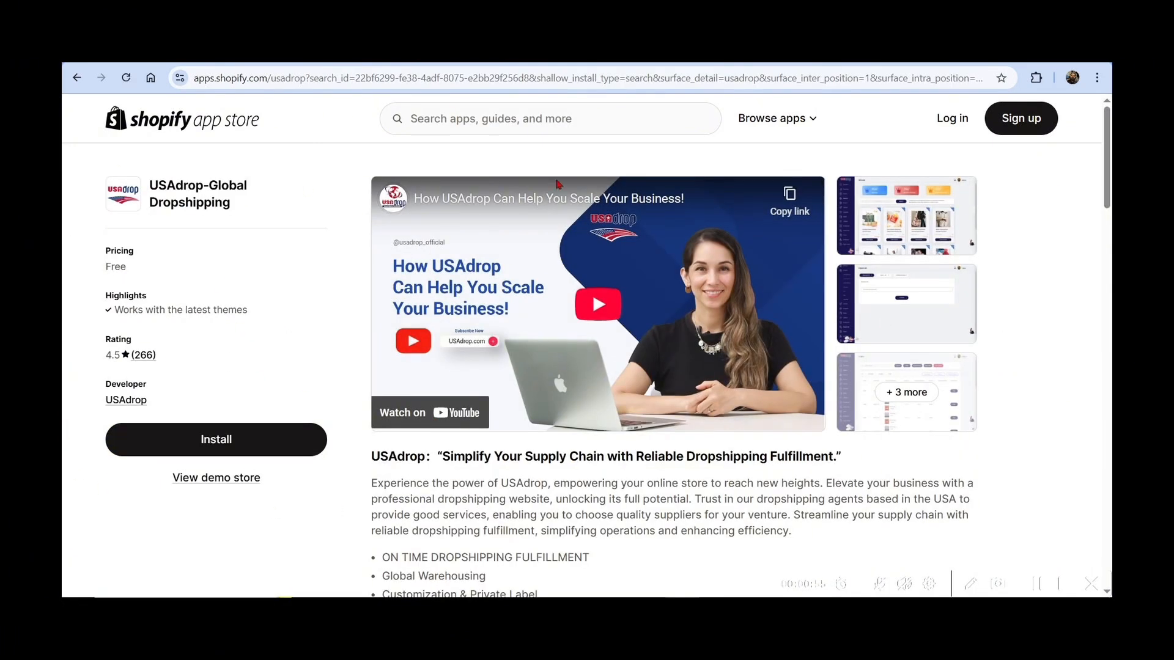
left_click(233, 446)
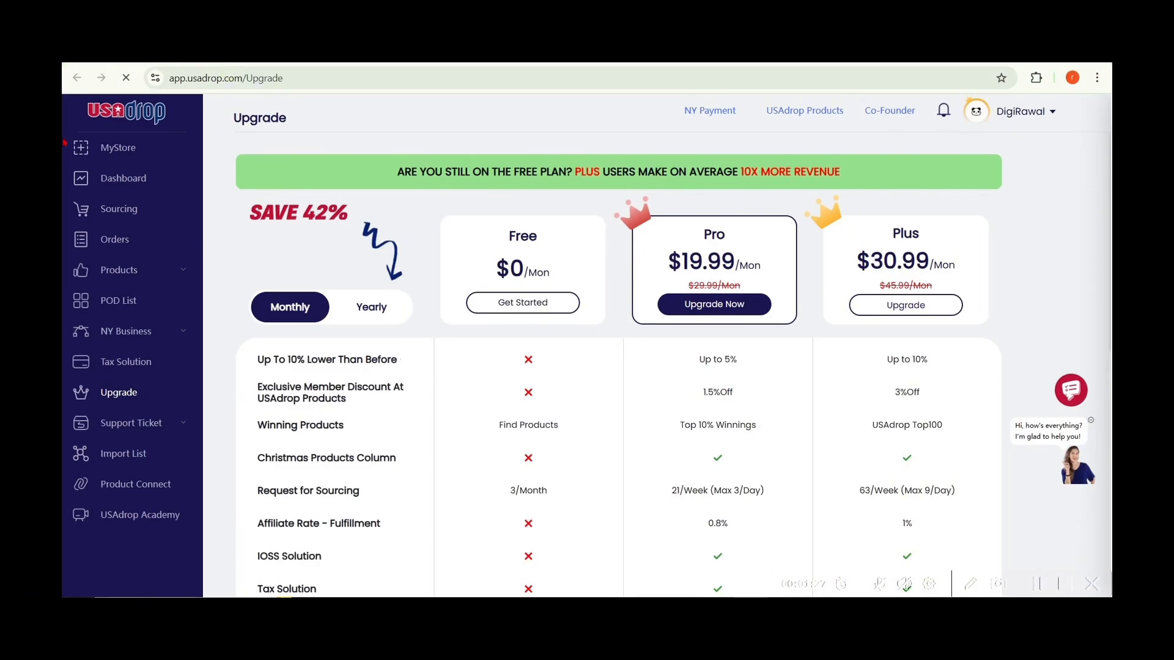
Step: Review the connected store's authorization in MyStore and the paid orders chart and overview on the Dashboard
left_click(118, 150)
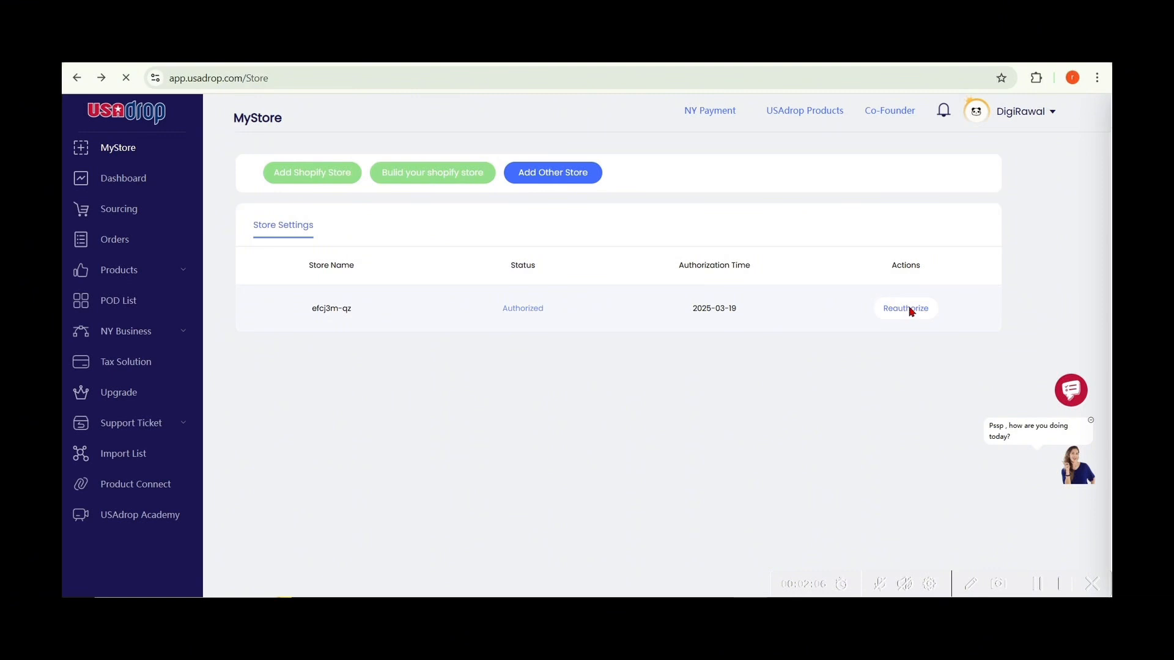
left_click(106, 181)
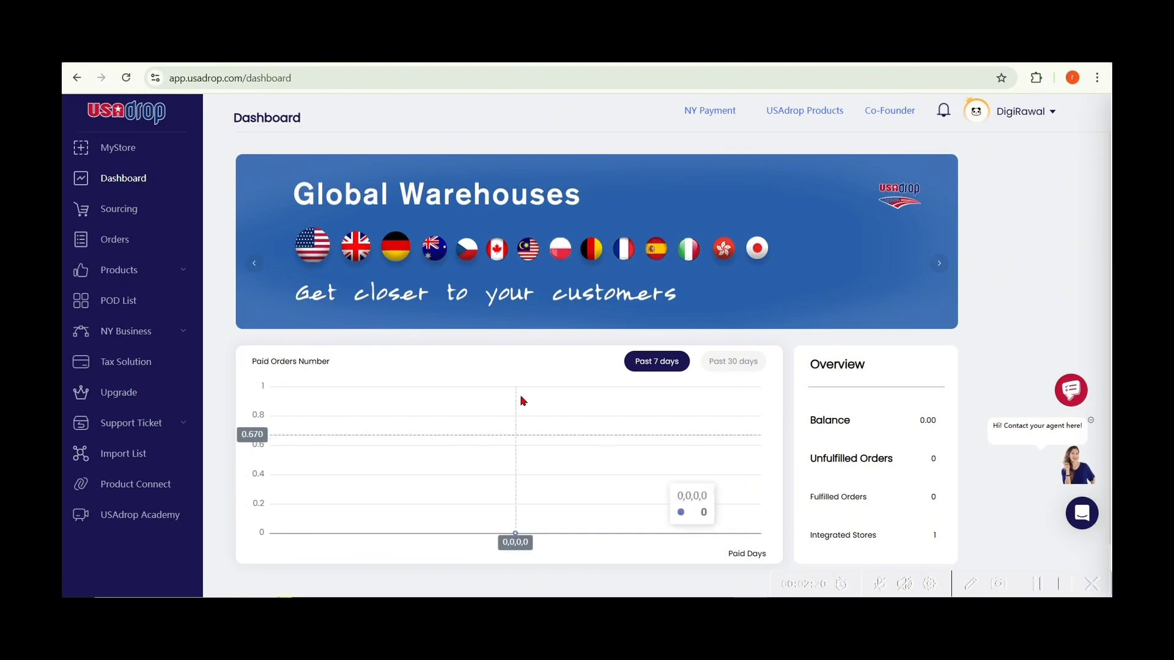
scroll(476, 381, "down", 1)
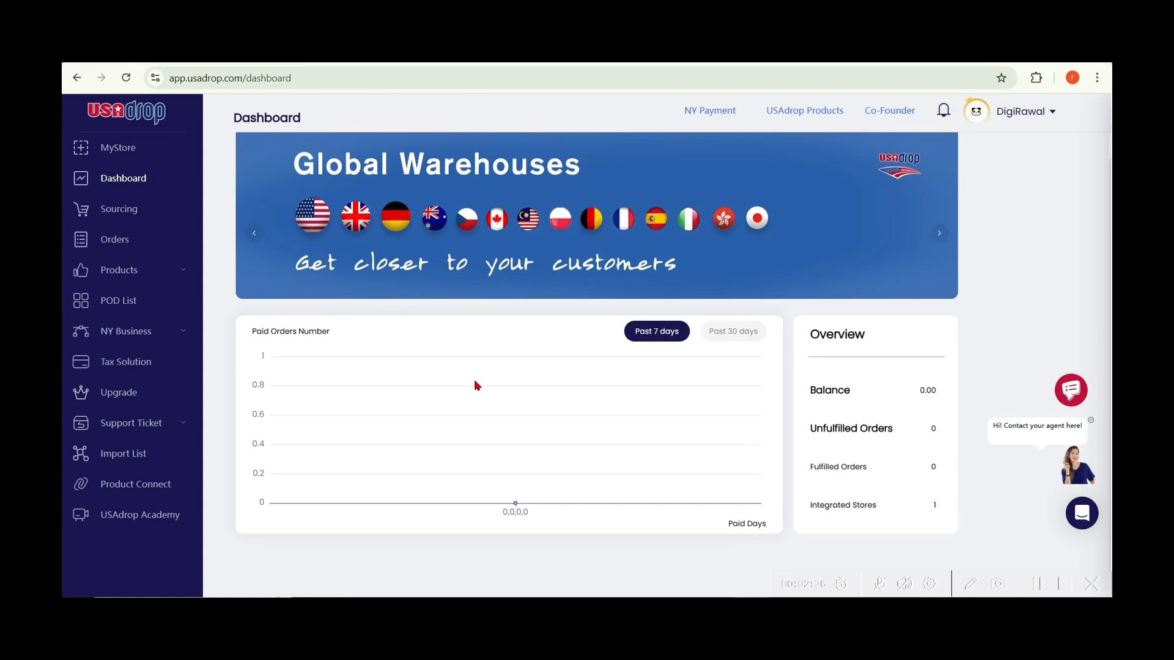
Step: Open the Sourcing page and its product sourcing form to view the product link and image upload fields
left_click(122, 217)
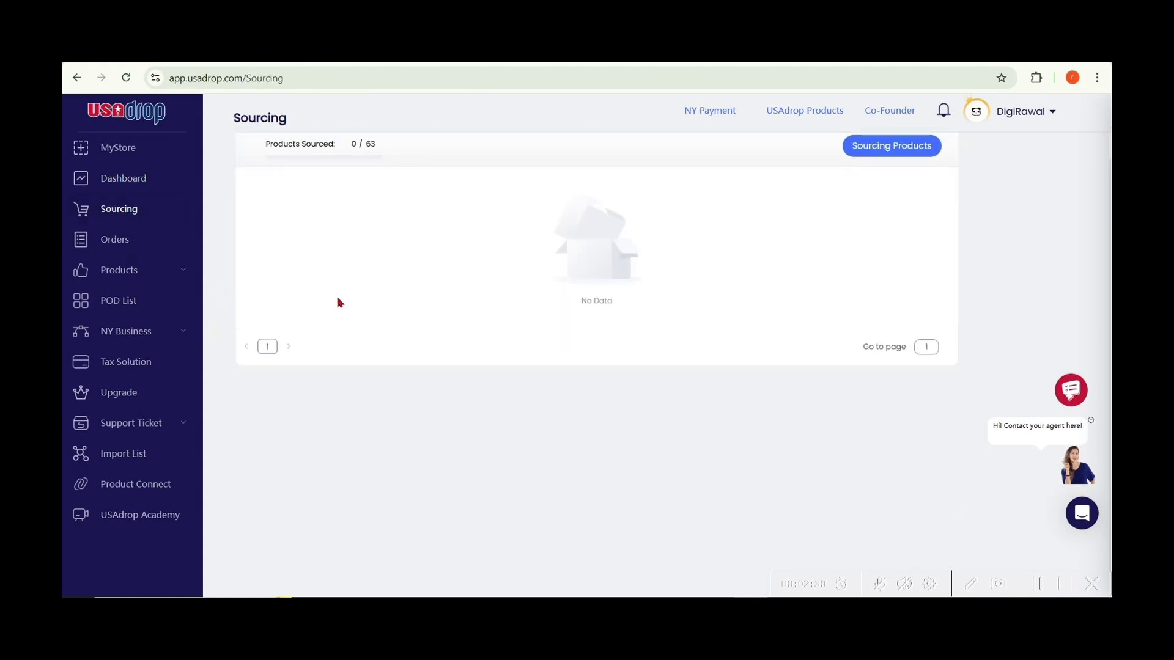
scroll(340, 302, "up", 1)
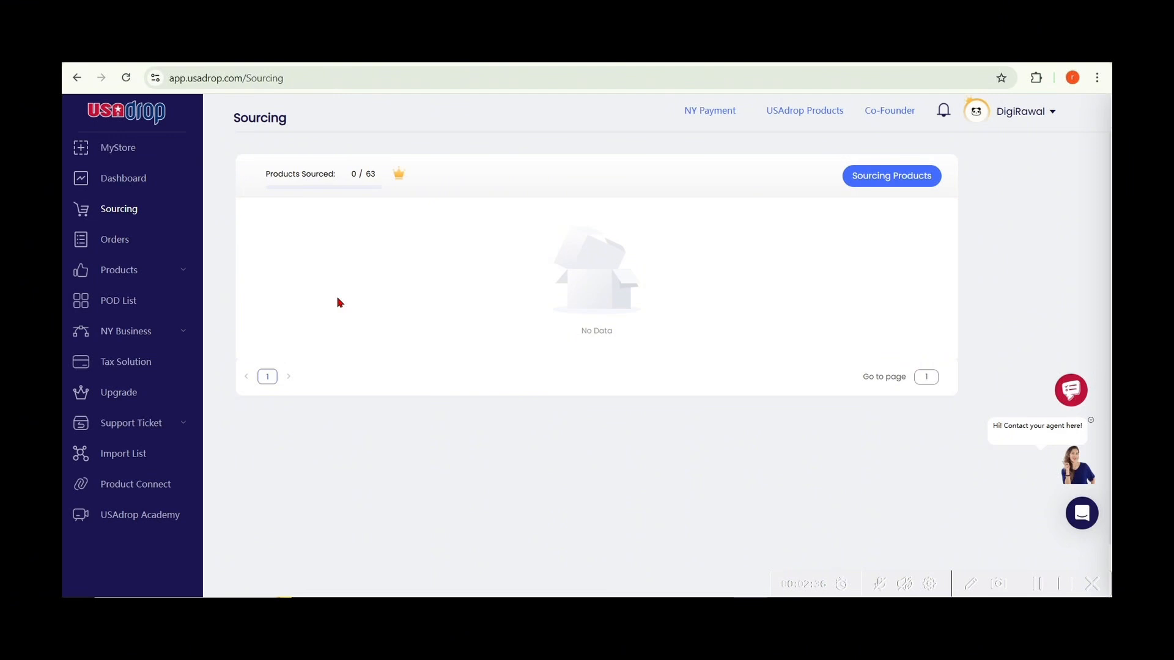
left_click(904, 178)
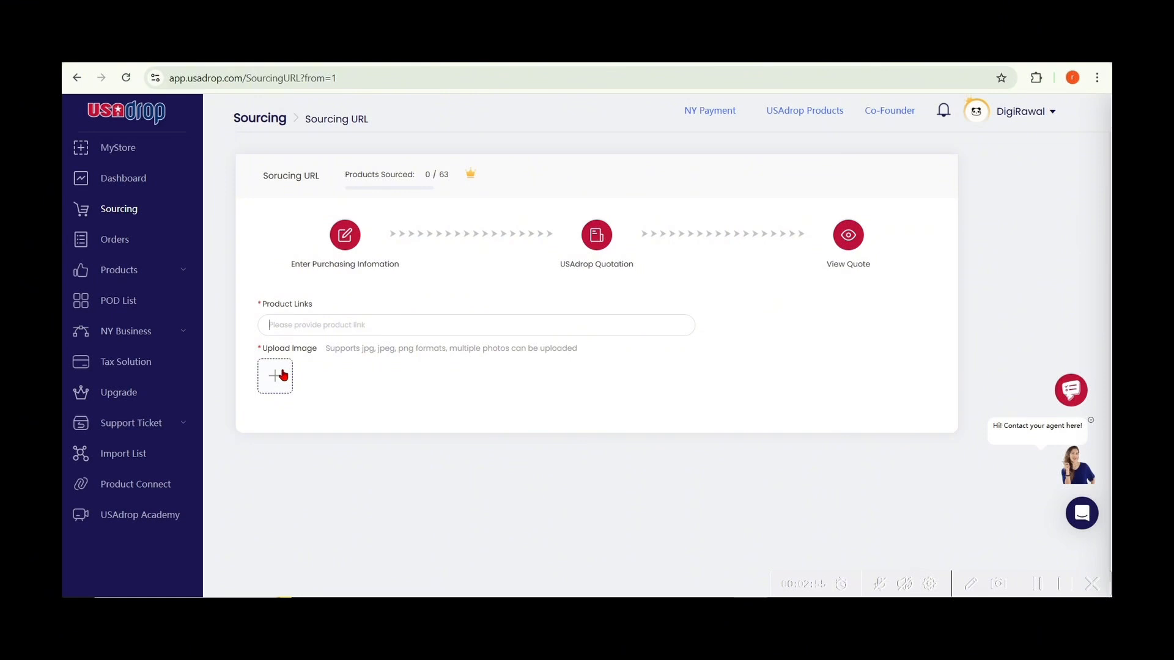
scroll(95, 244, "up", 1)
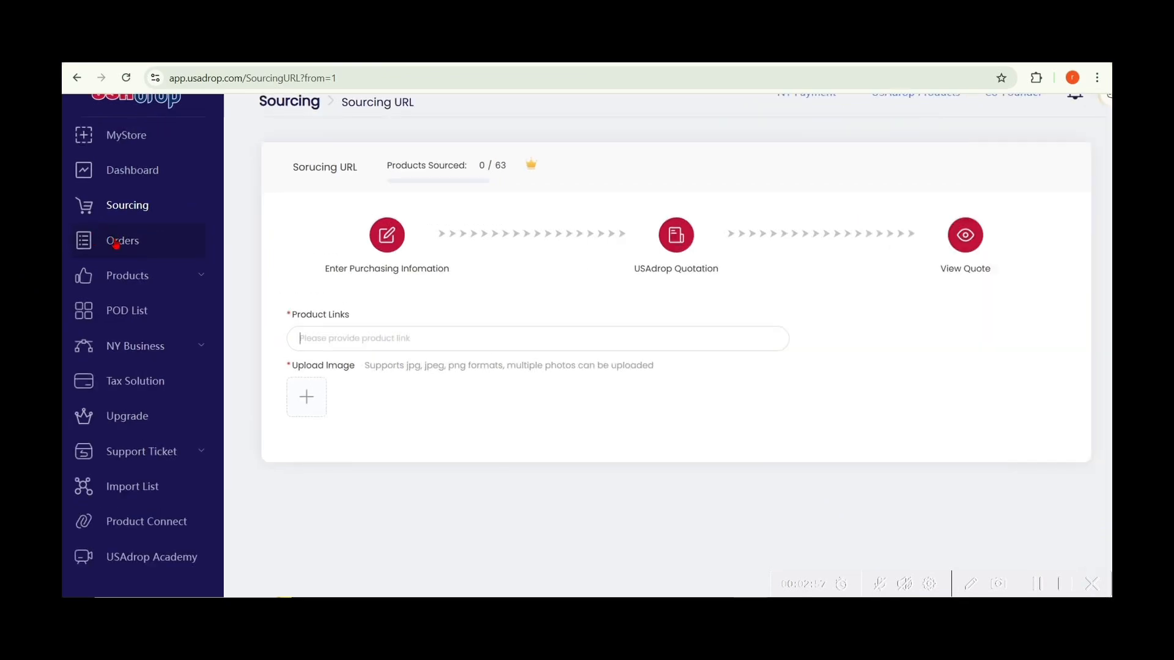
Step: Open the Orders page and dismiss the NY Payment announcement
left_click(116, 243)
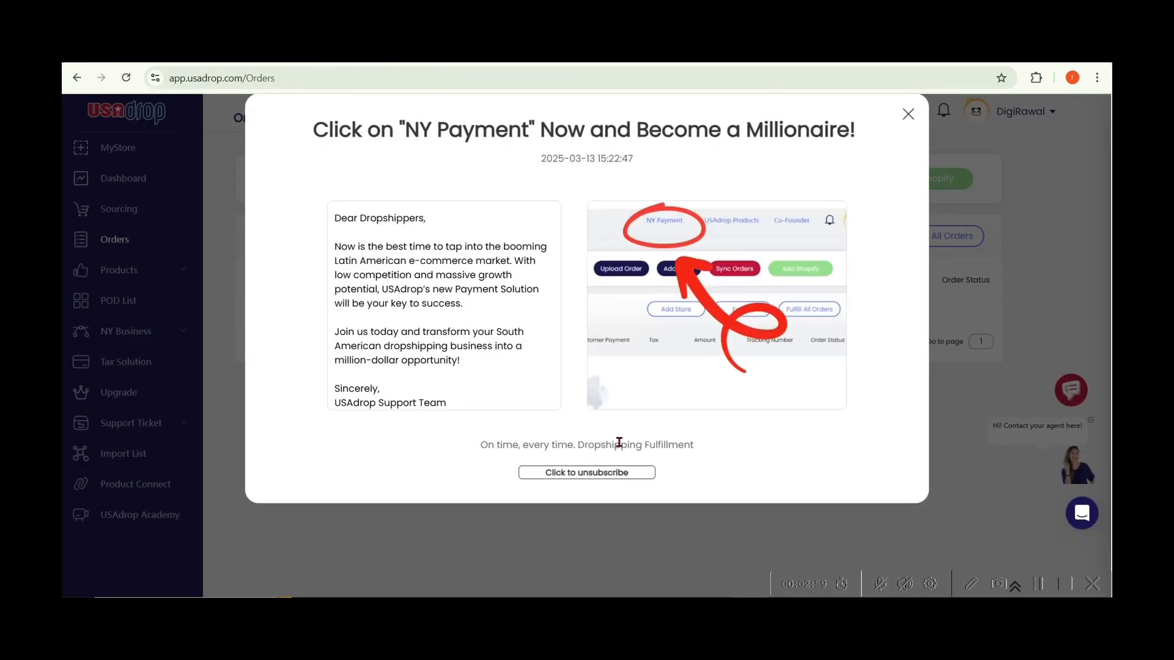
left_click(907, 115)
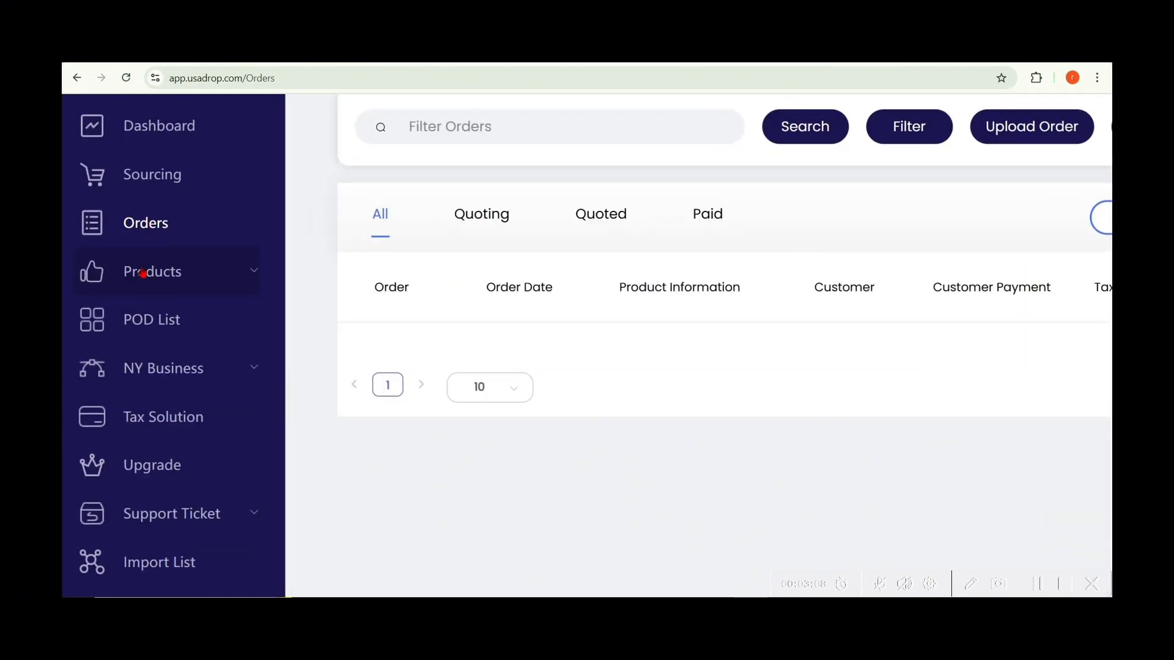
Step: Browse Find Products by Amazon, Aliexpress and Tiktok source, and return to the All listing
left_click(142, 274)
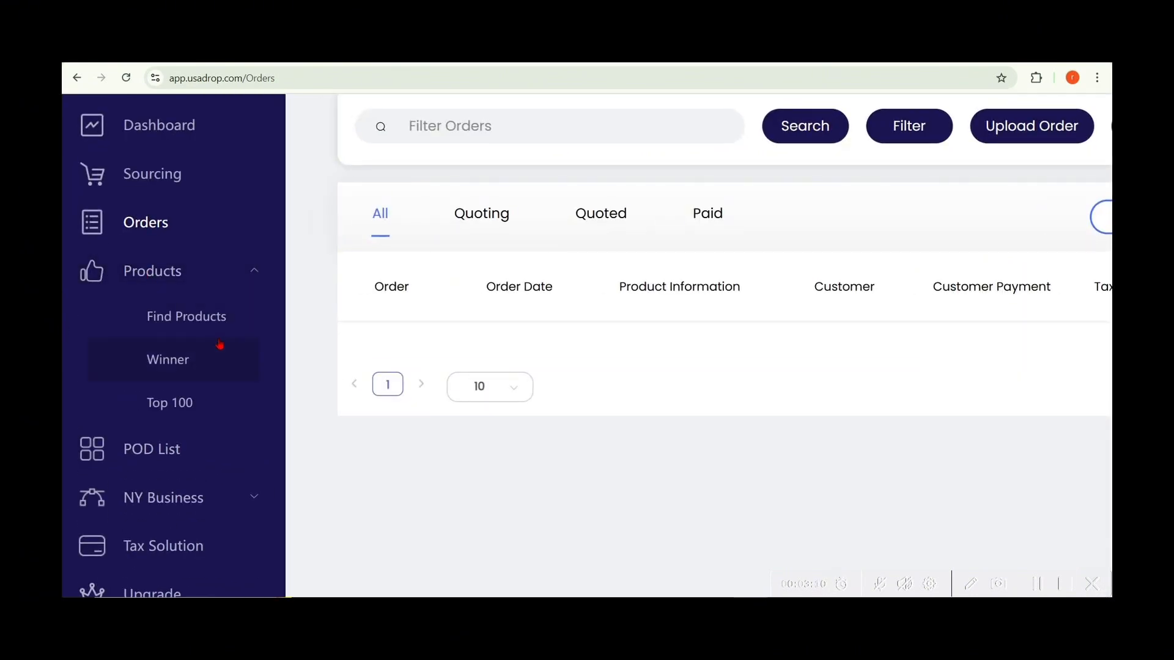
left_click(164, 313)
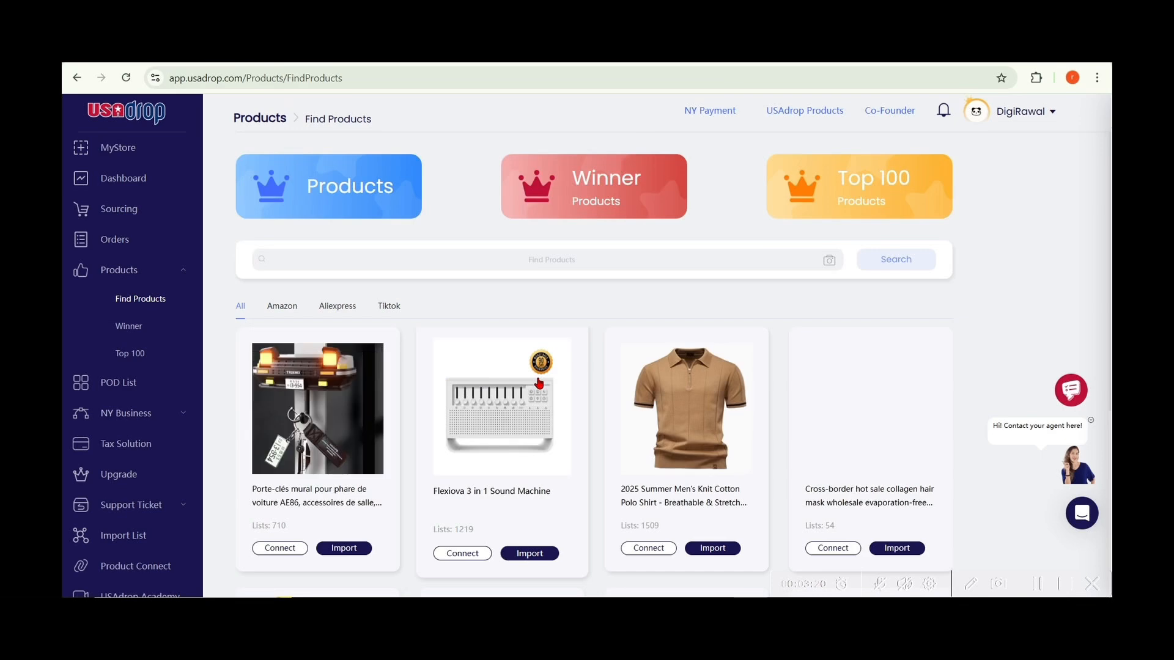
left_click(283, 311)
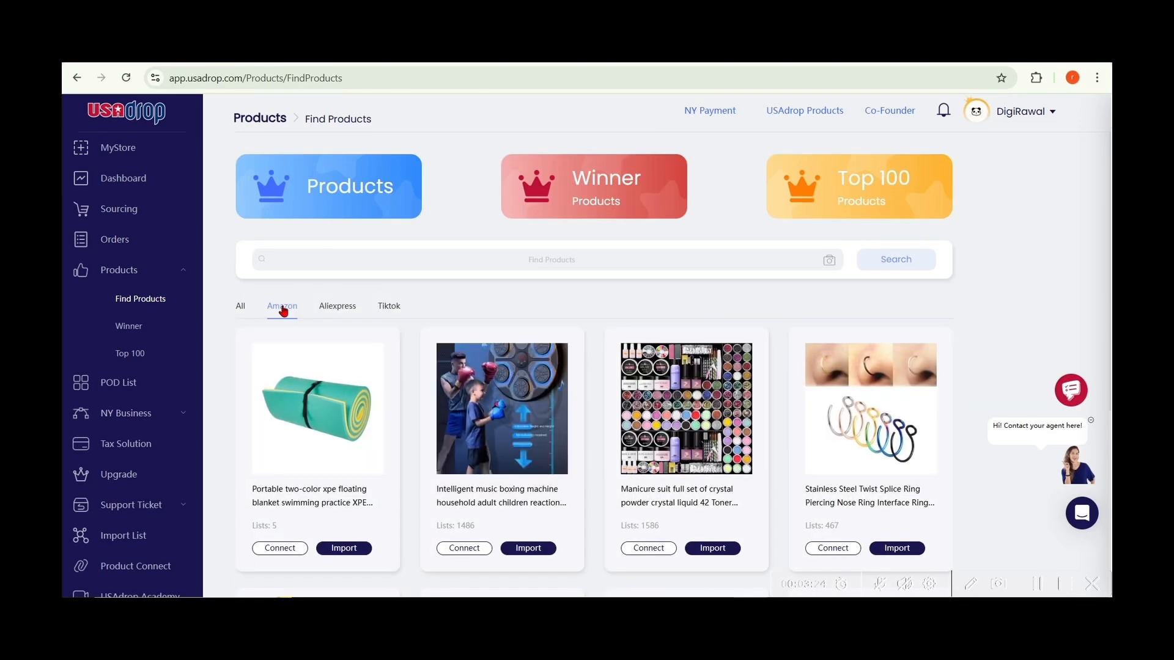
left_click(341, 309)
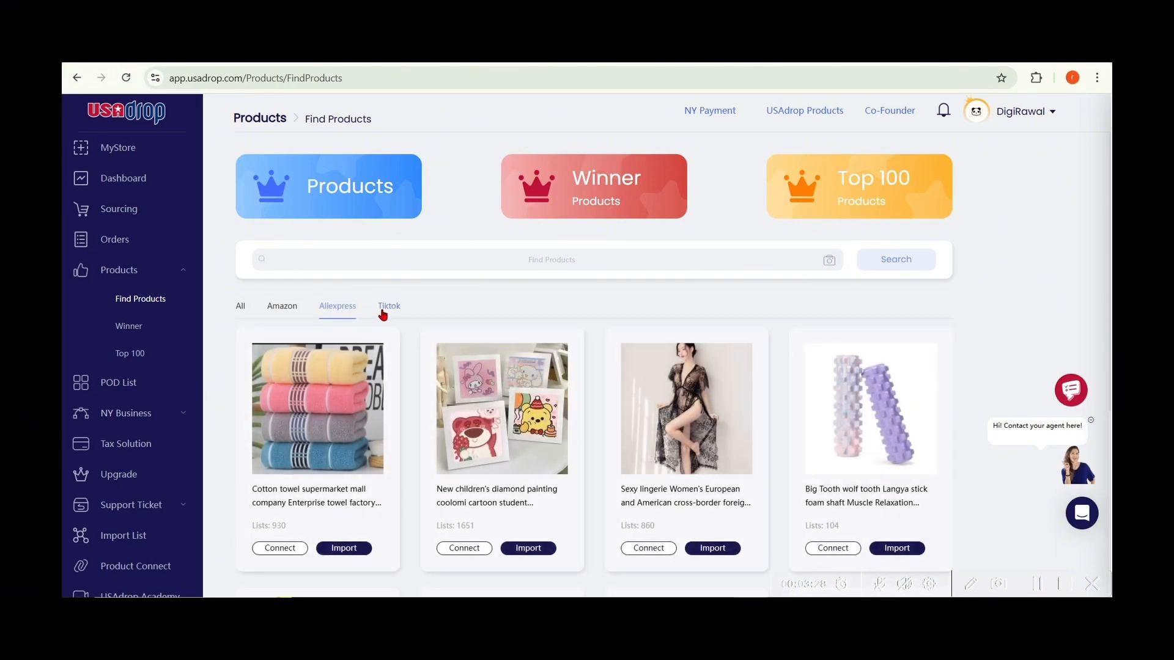
left_click(383, 308)
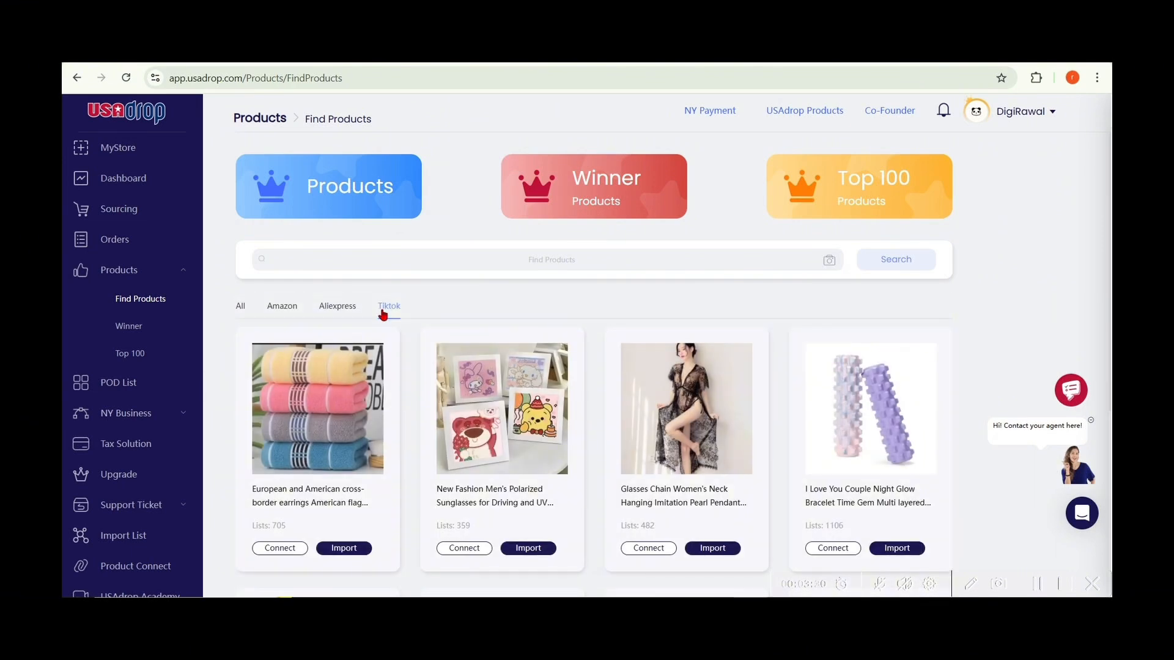
left_click(240, 307)
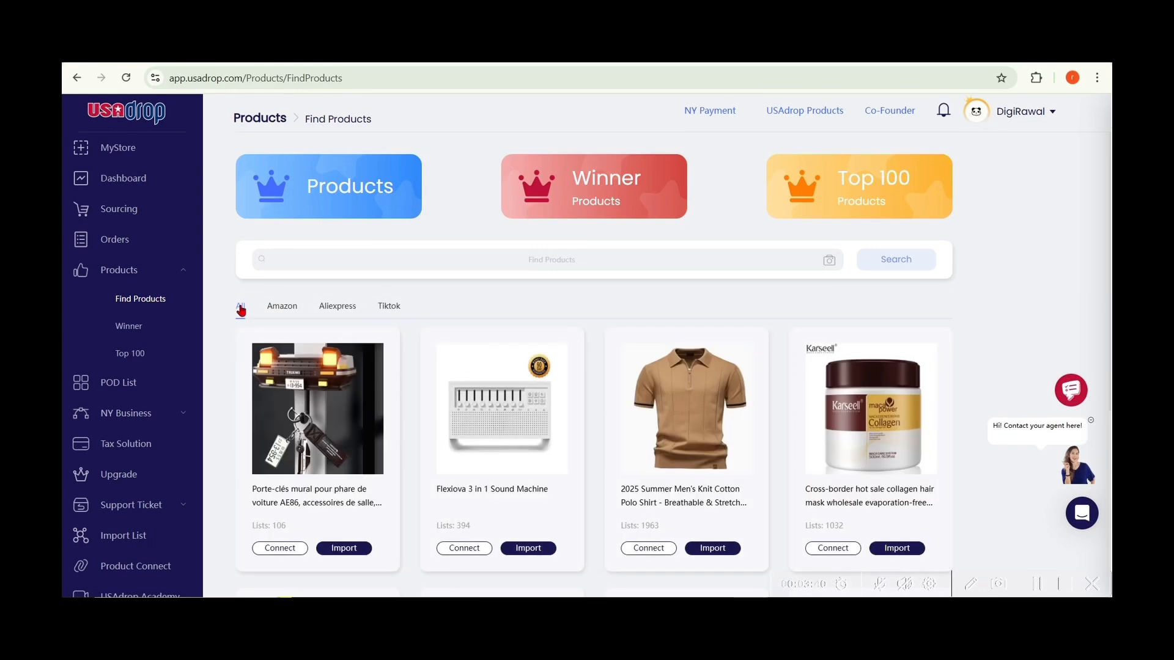
Step: Browse the first two pages of Winner products and look through the Top 100 products
left_click(132, 334)
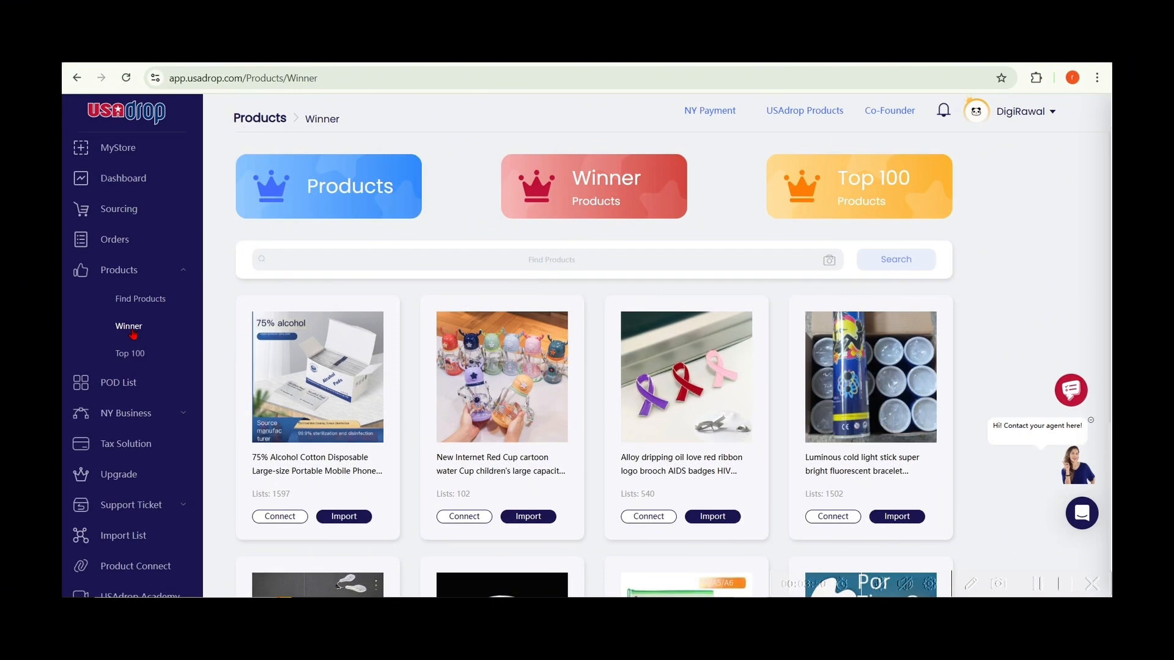
scroll(626, 390, "down", 3)
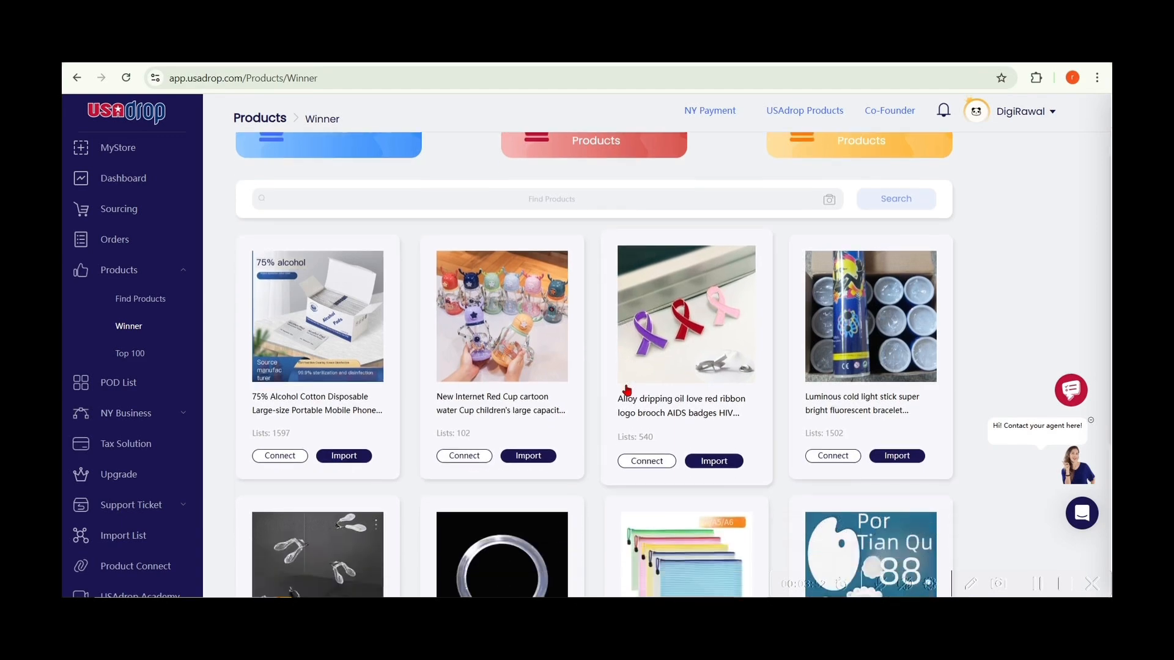
scroll(626, 390, "down", 2)
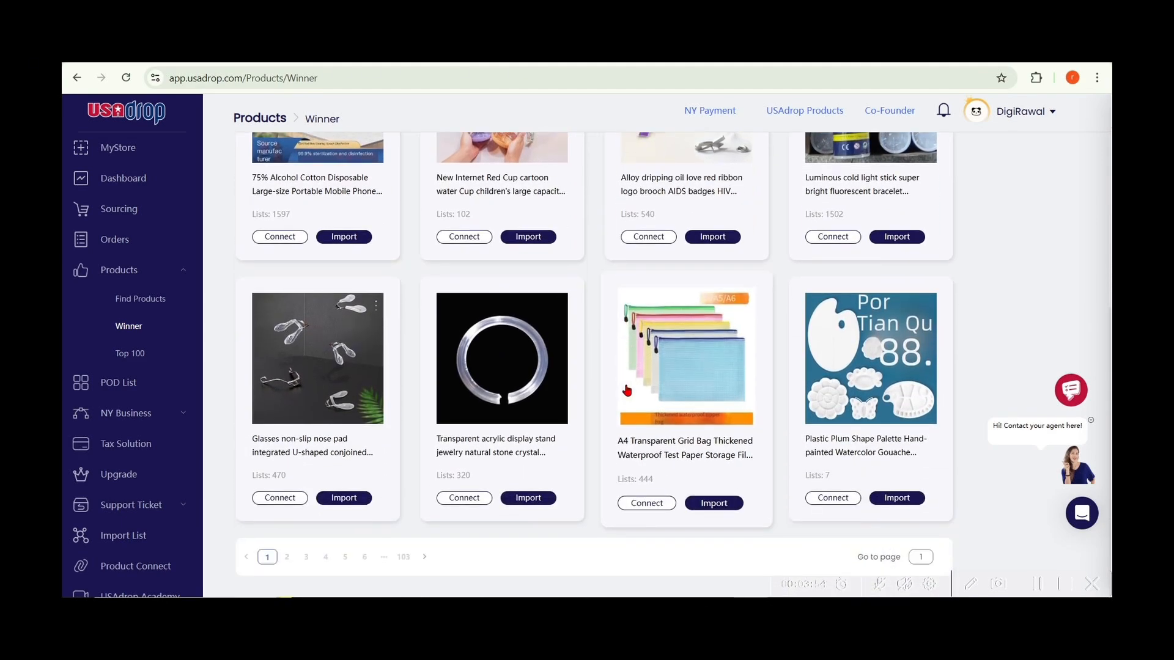
left_click(287, 557)
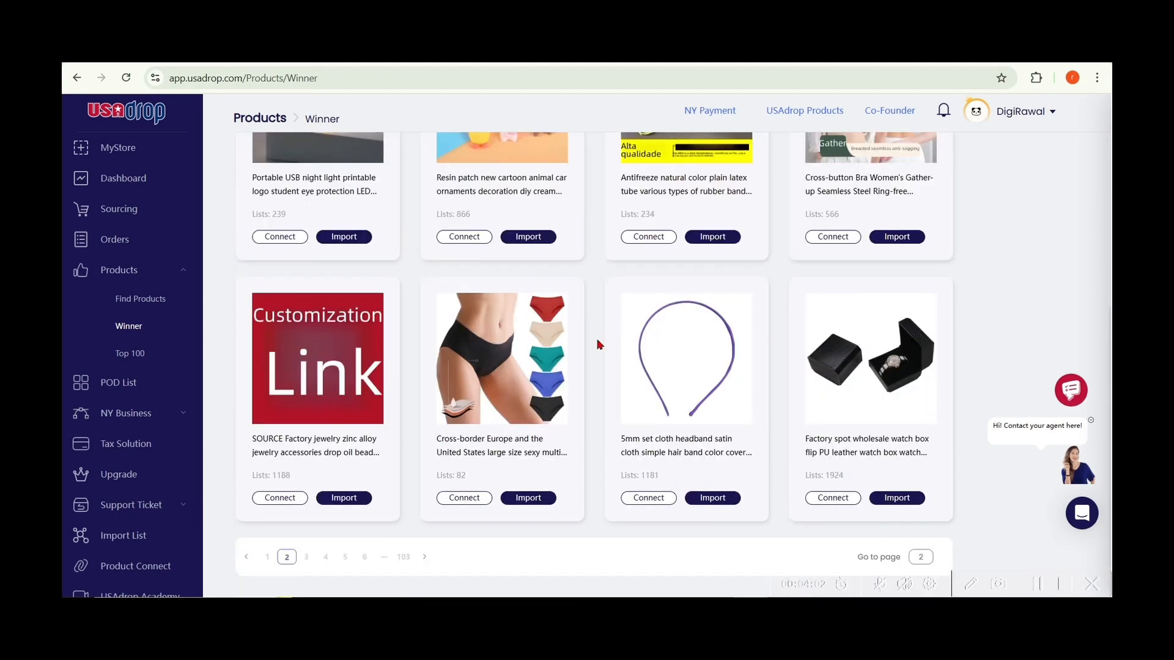
scroll(599, 345, "up", 5)
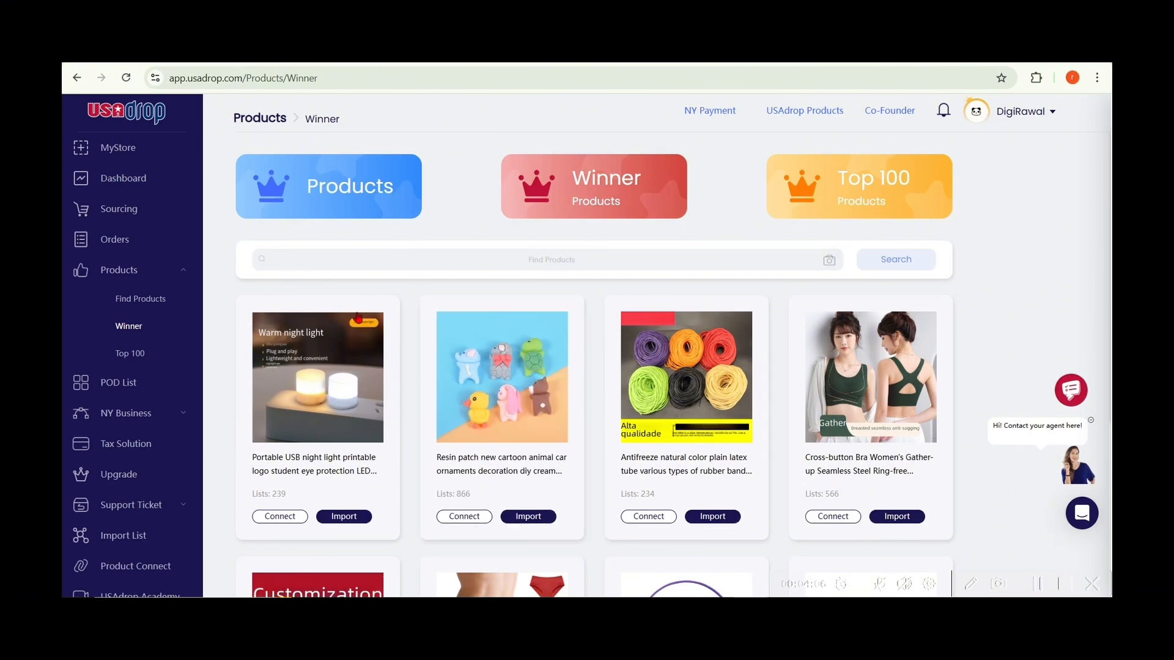
left_click(131, 357)
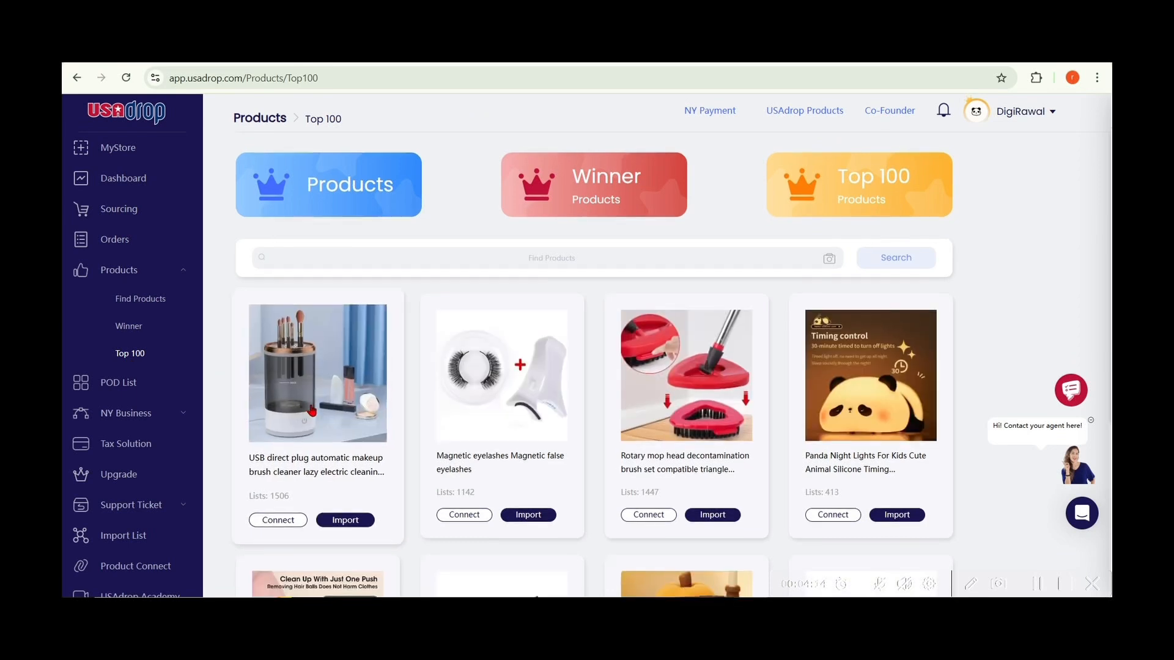
scroll(312, 411, "down", 3)
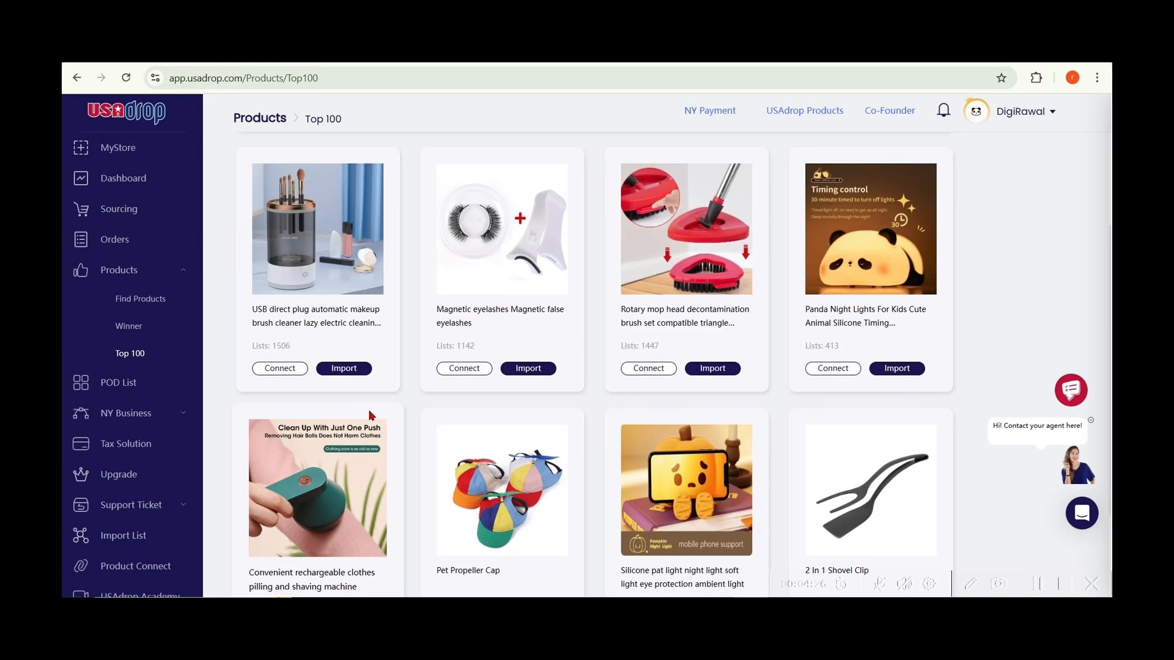
Step: View the POD List and the Support Ticket page with its ticket status categories
left_click(117, 390)
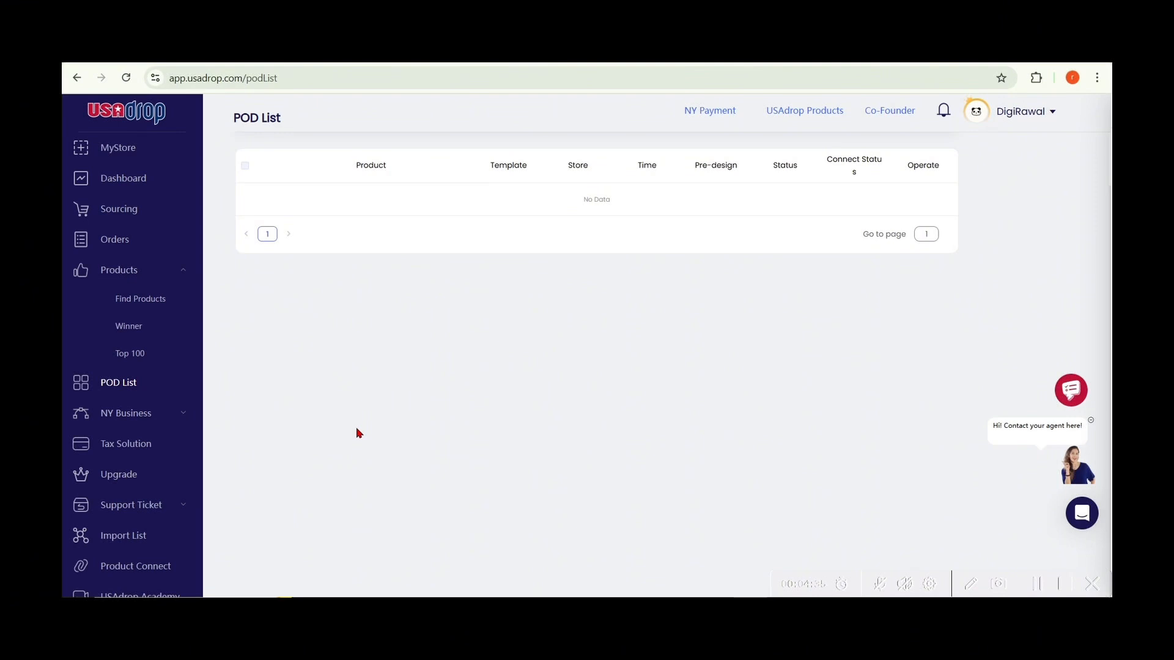
left_click(156, 513)
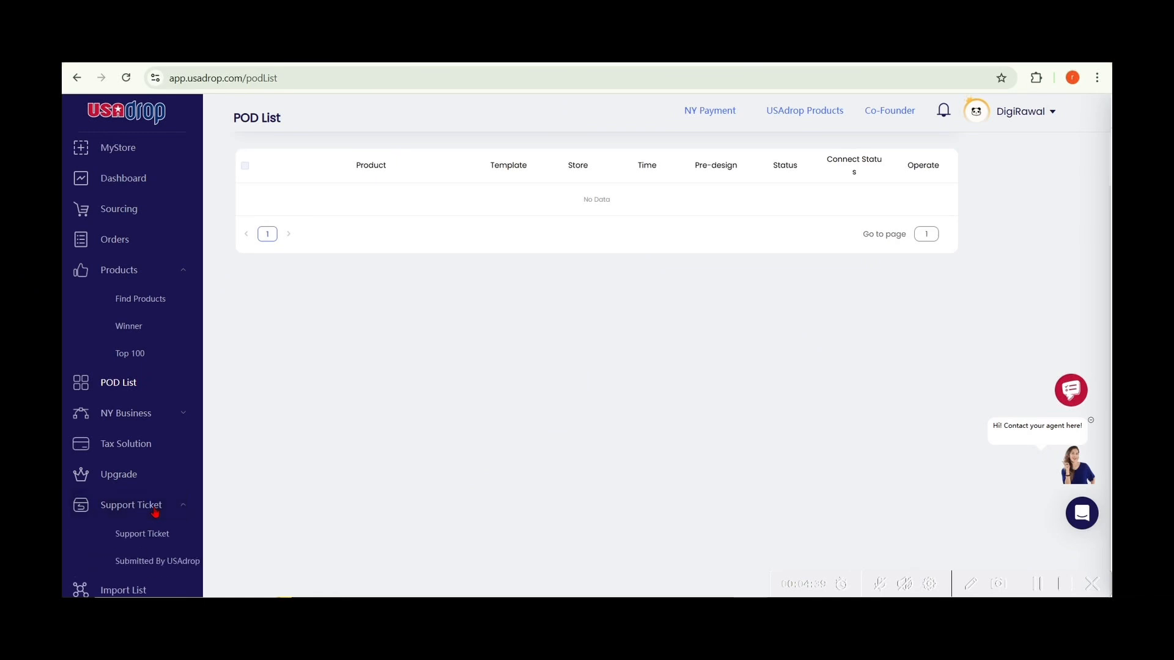
scroll(155, 512, "down", 1)
left_click(173, 466)
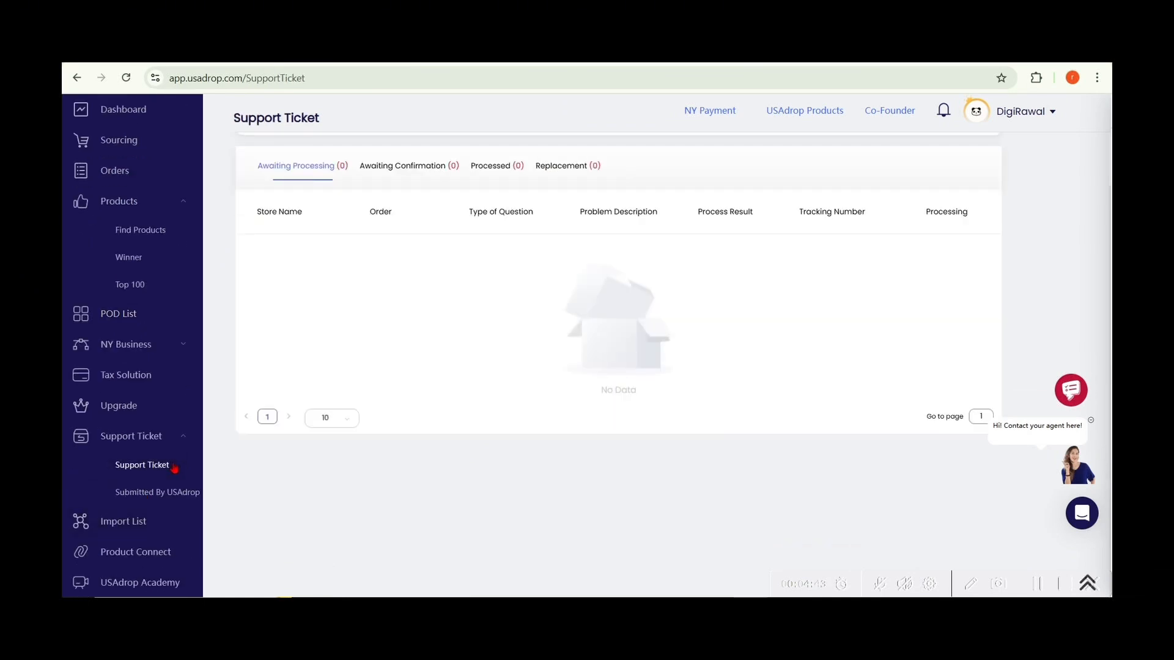
scroll(174, 467, "up", 1)
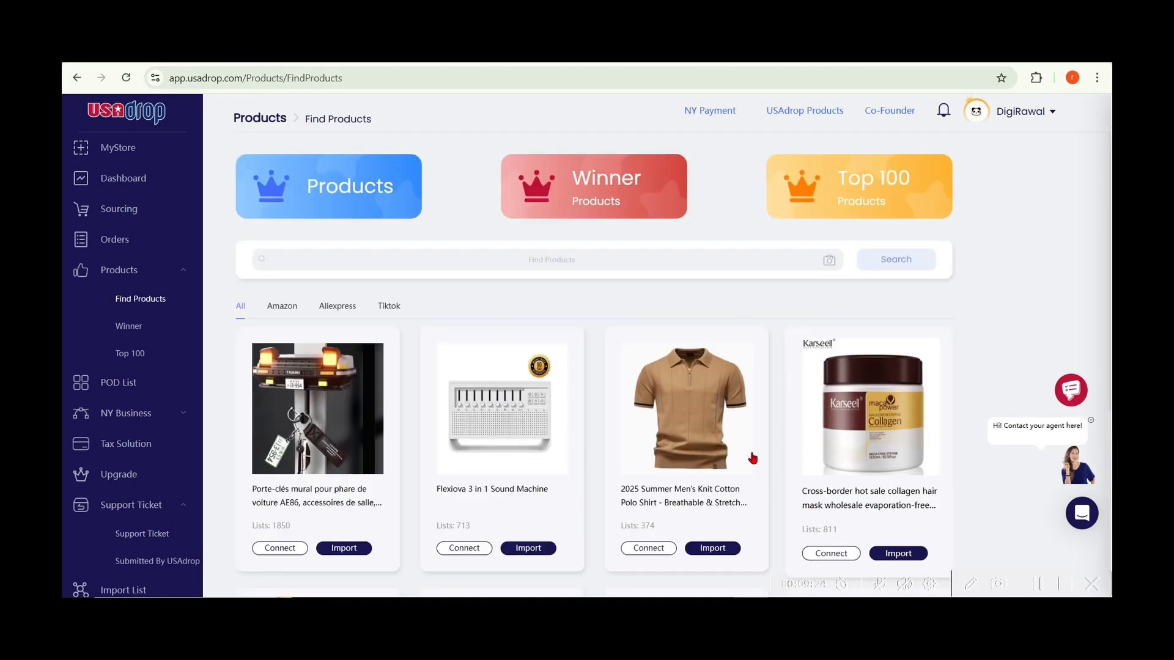
Step: Import the 2025 Summer Men's Knit Cotton Polo Shirt from Find Products and open its description in the Import List
left_click(686, 411)
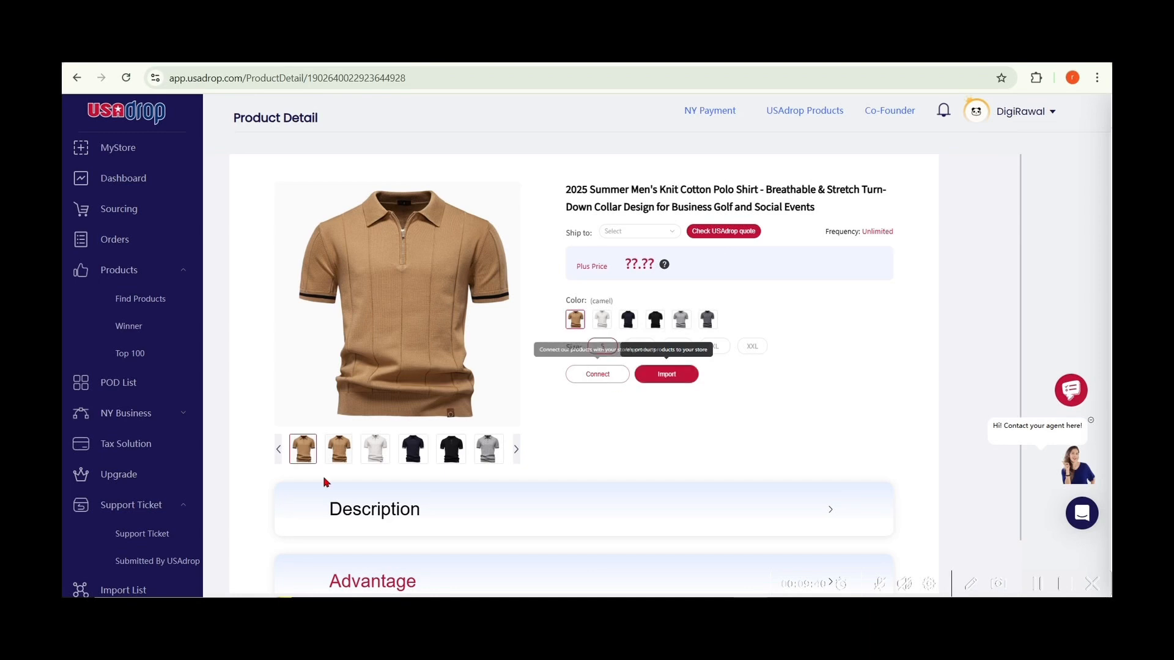
left_click(668, 382)
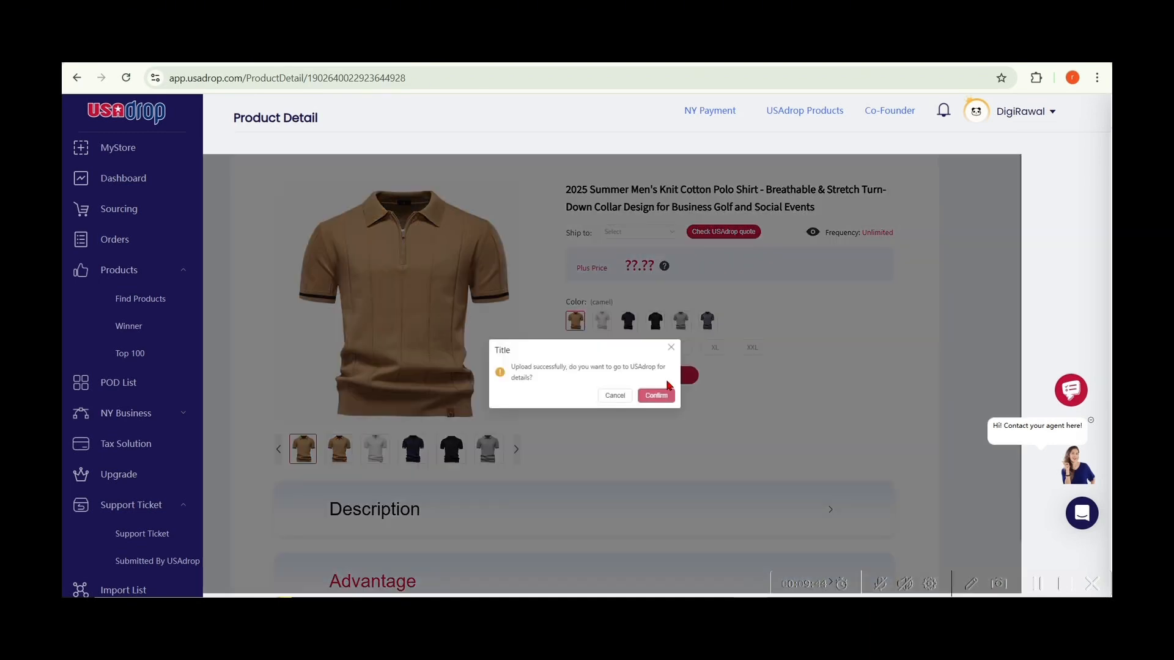
left_click(662, 396)
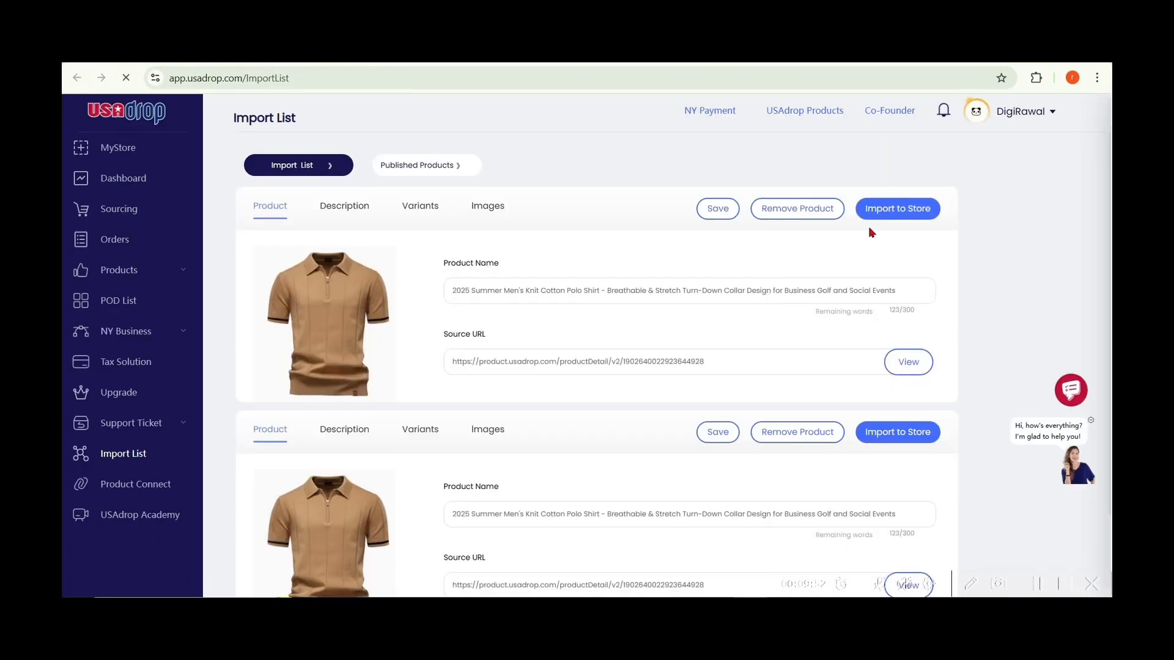
left_click(332, 219)
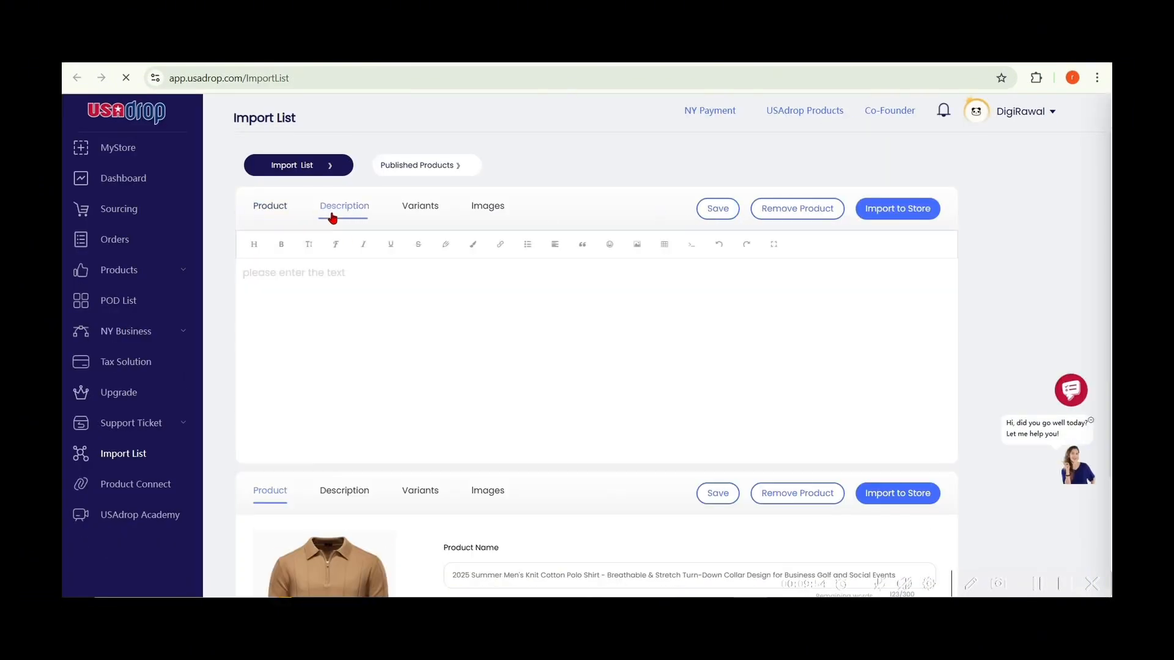
Step: Save the imported polo shirt's details and review its variants and images, keeping all variants selected
left_click(719, 220)
left_click(412, 206)
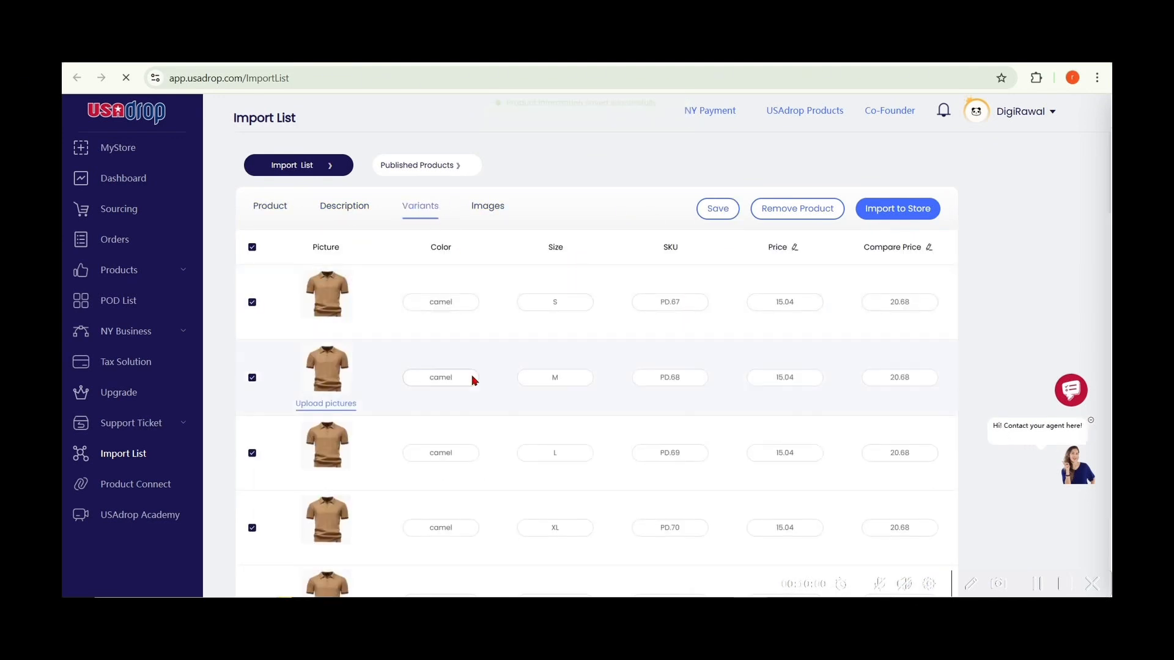
scroll(473, 380, "down", 5)
scroll(473, 380, "up", 6)
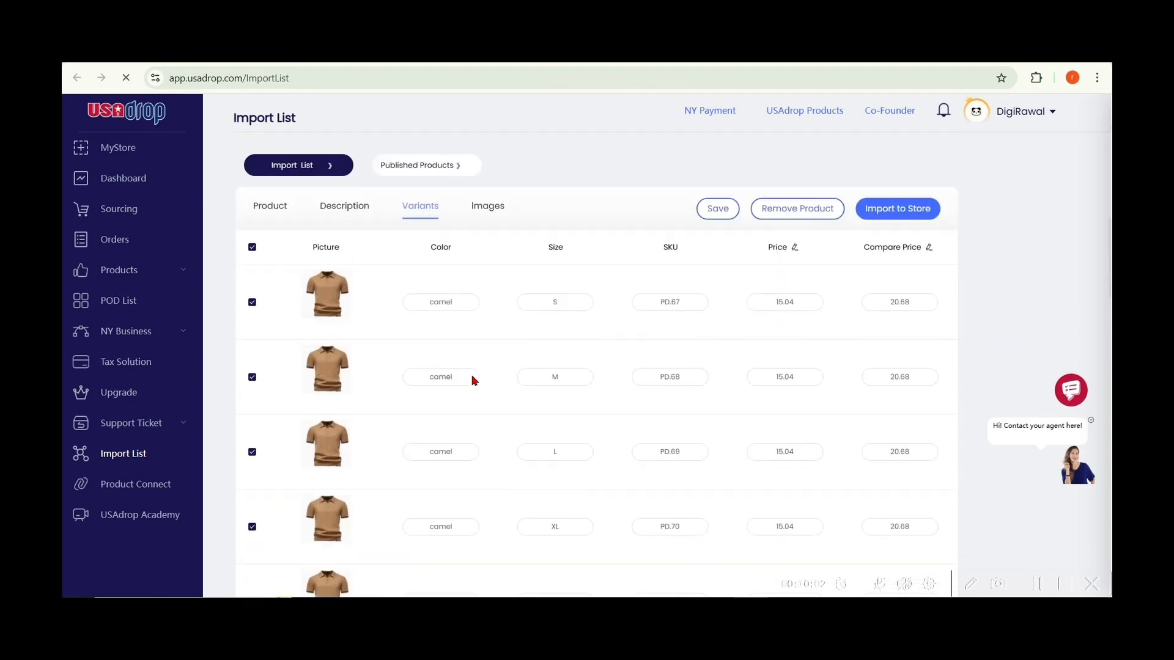
left_click(253, 247)
left_click(253, 248)
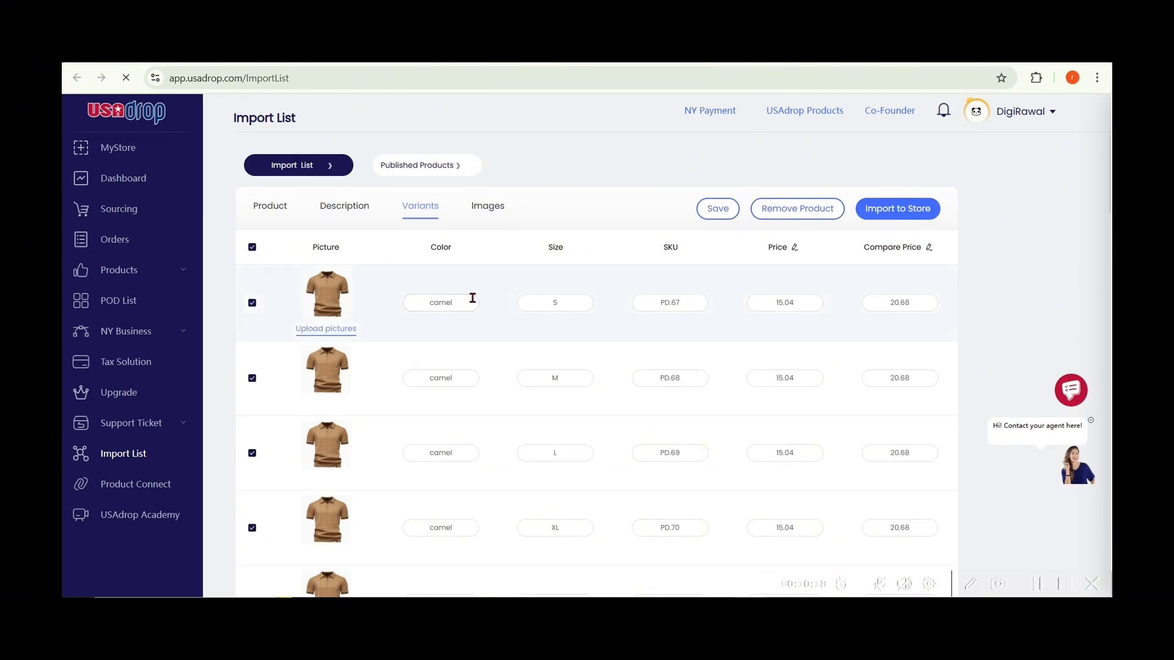
left_click(489, 206)
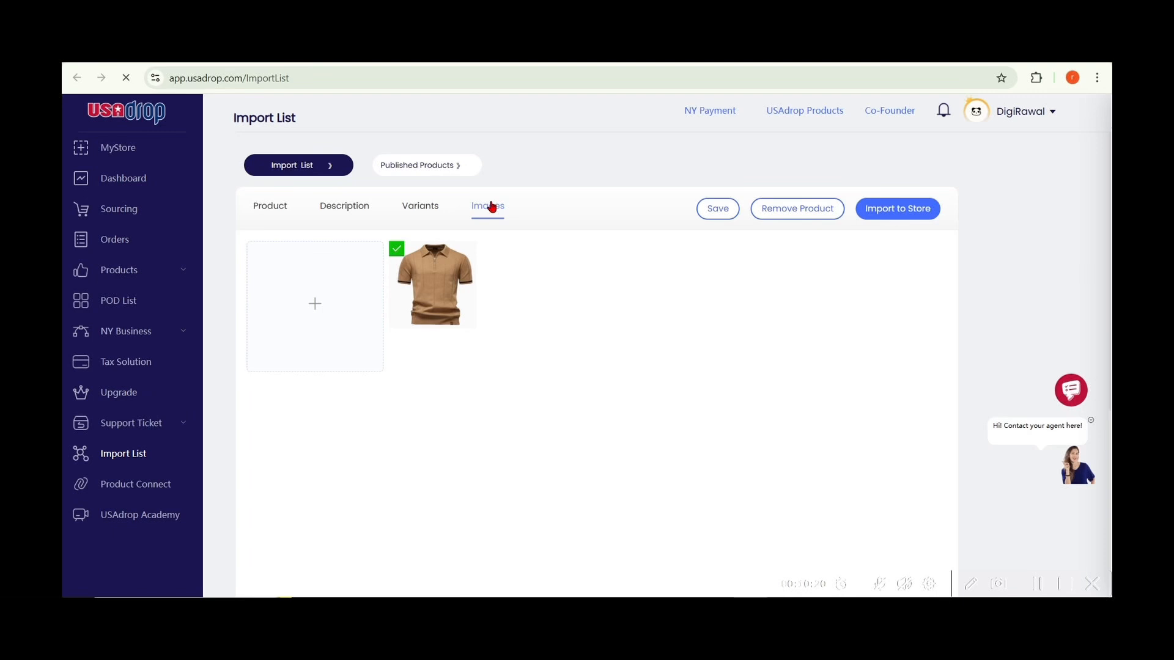
Step: Import the polo shirt to the efcj3m-qz store and confirm the import
left_click(897, 211)
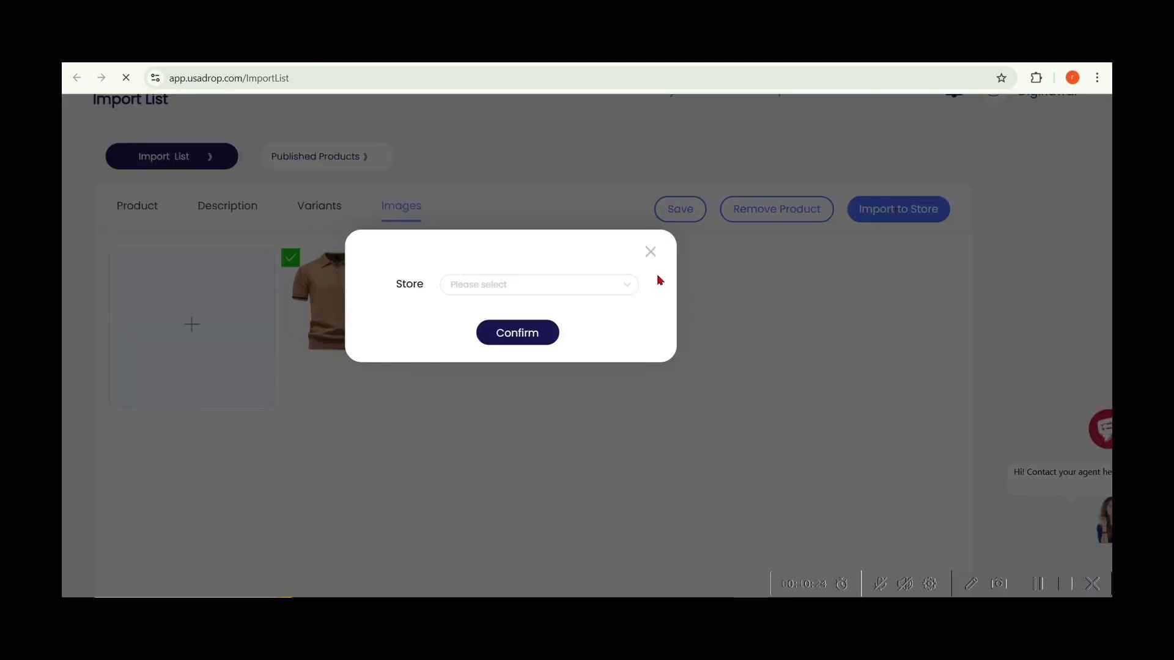
left_click(620, 287)
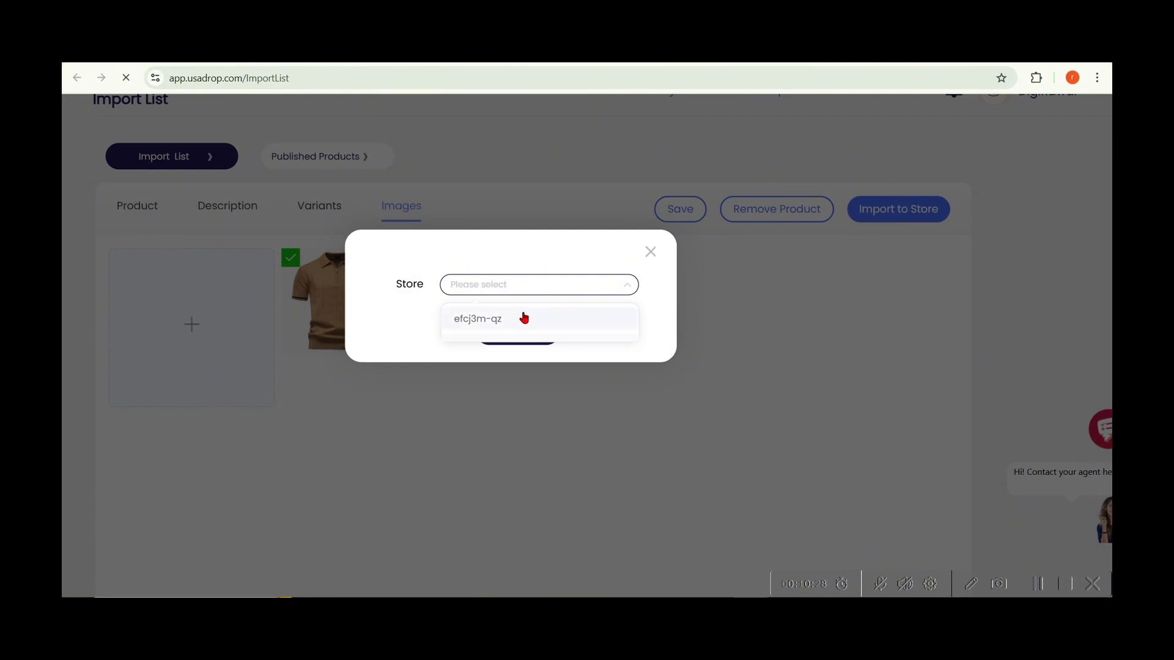
left_click(524, 317)
left_click(606, 314)
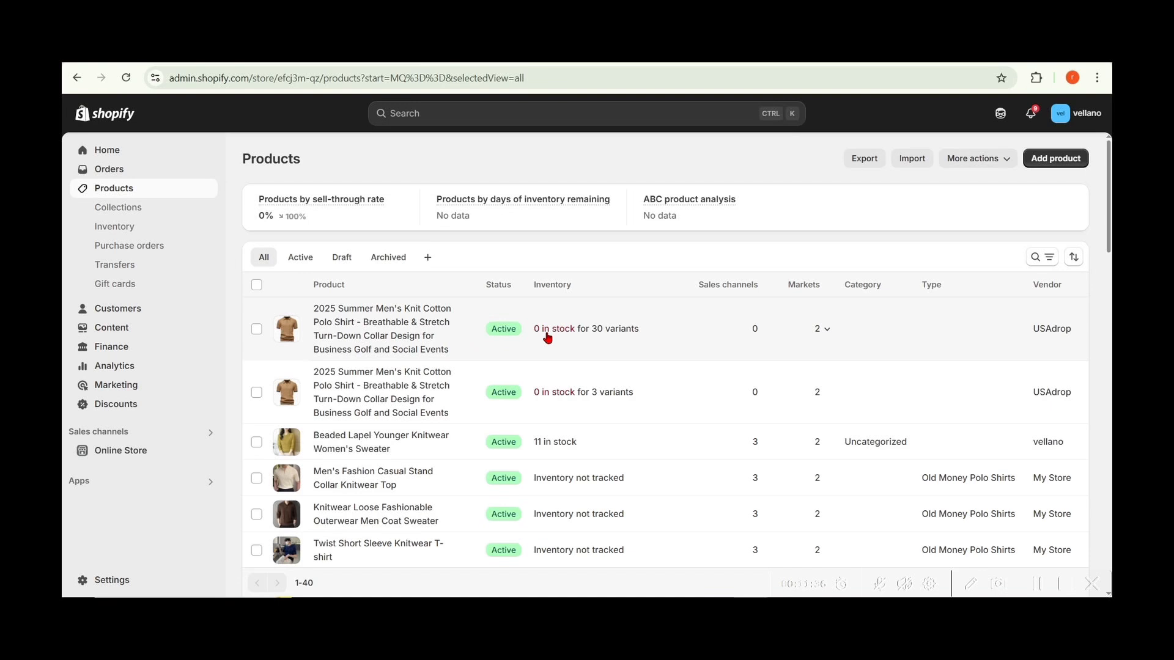
Step: Open the newly imported 30-variant polo shirt in Shopify and load all its variants for bulk editing
left_click(382, 323)
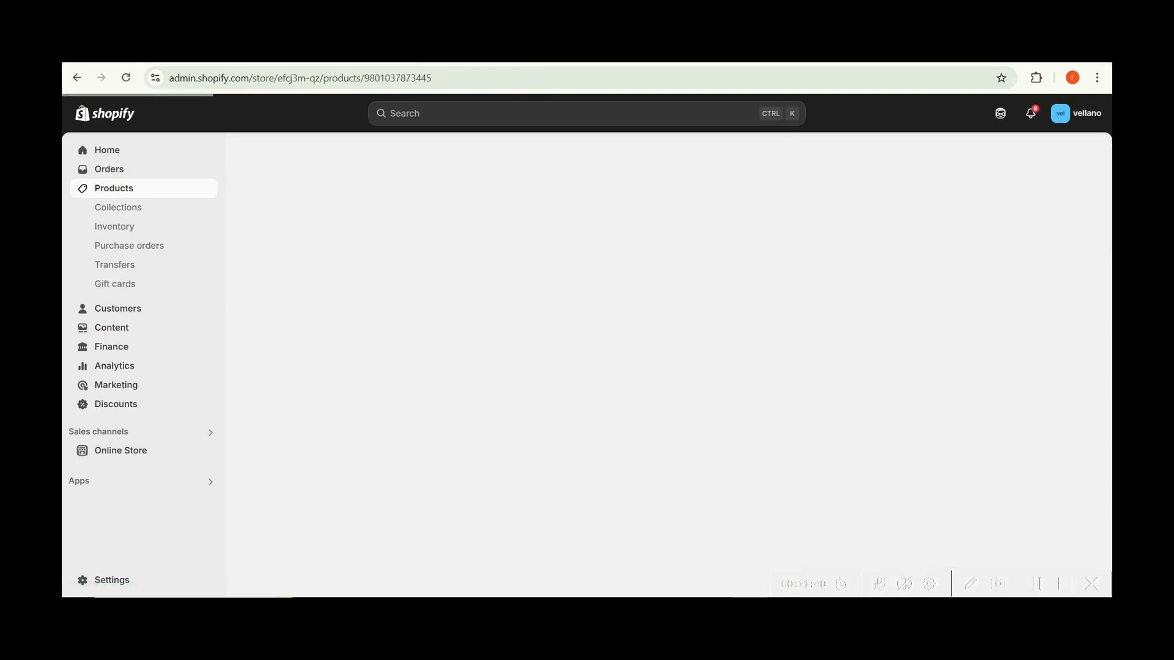
key("ctrl+Tab")
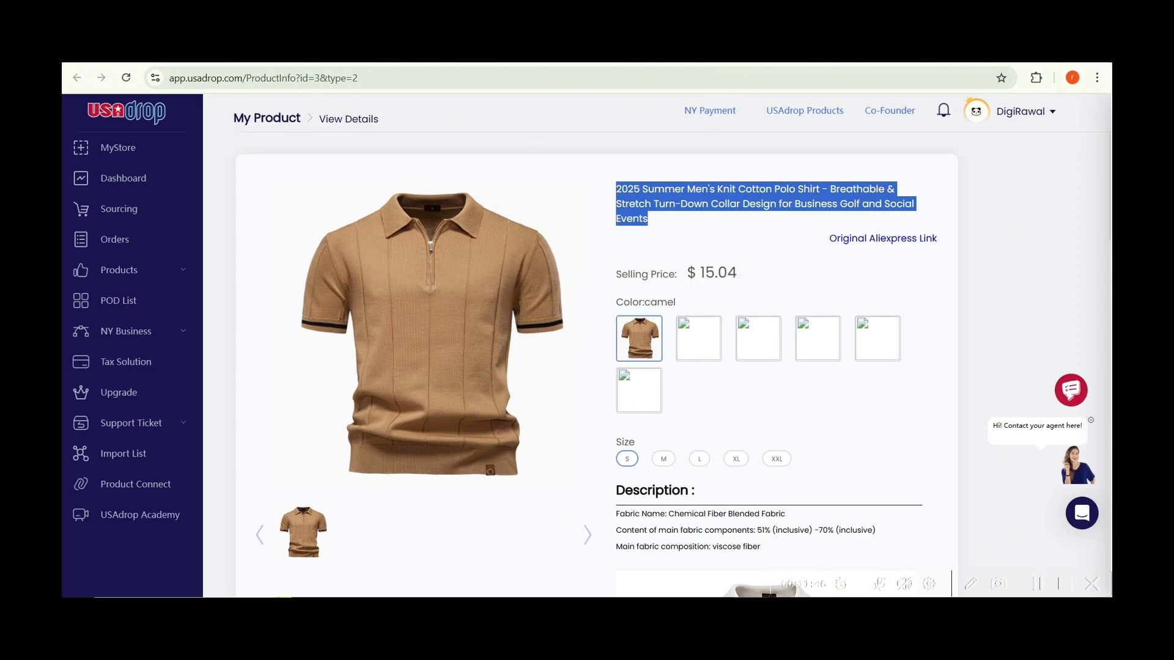
key("ctrl+shift+Tab")
scroll(590, 503, "down", 10)
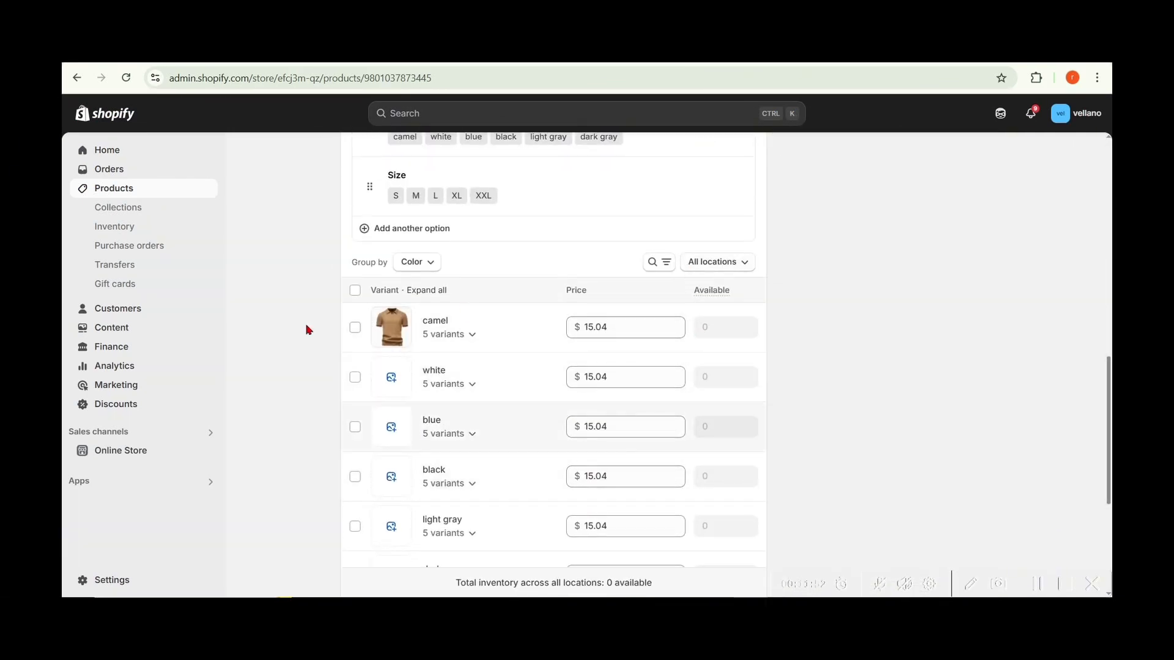
left_click(355, 291)
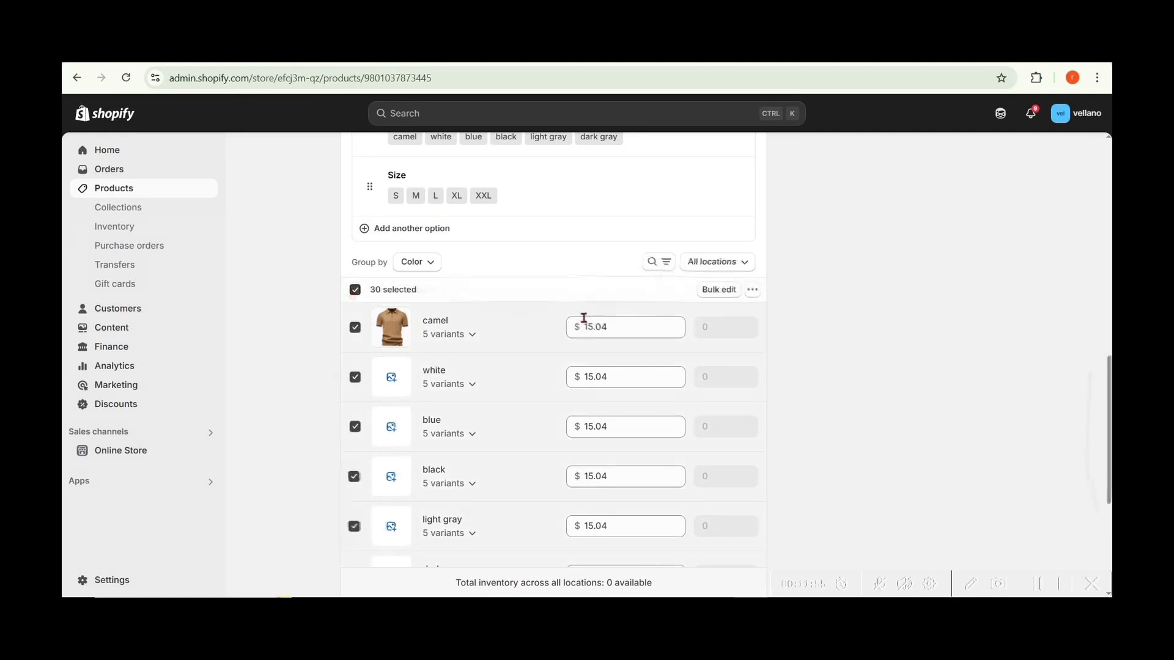
left_click(714, 291)
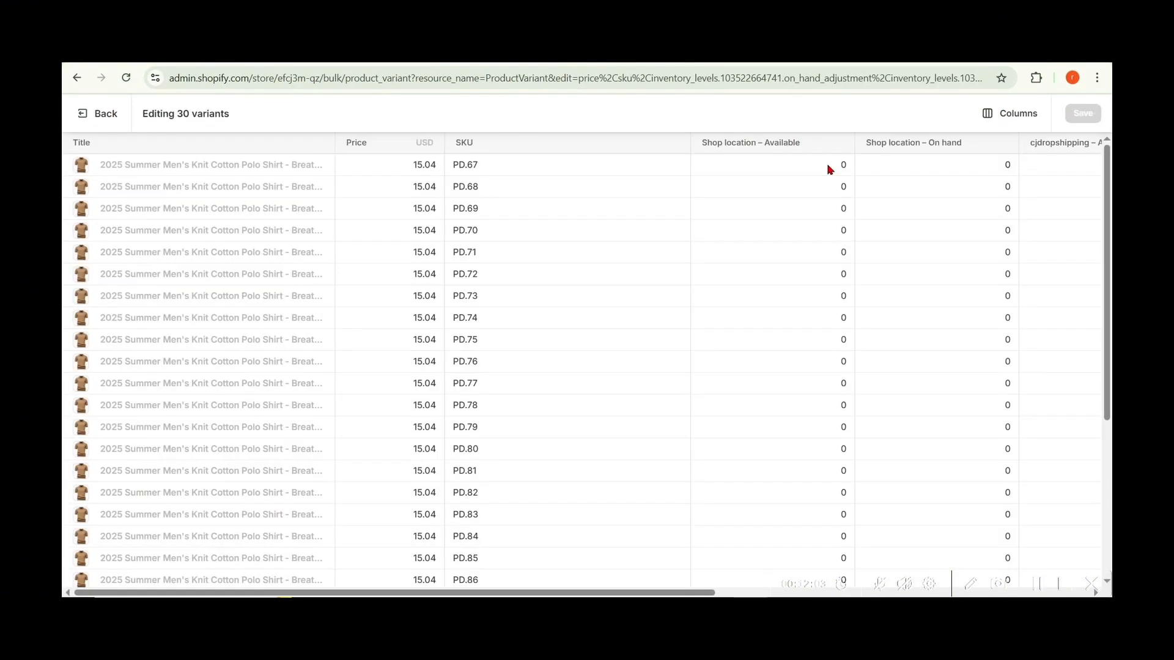
Step: Set the price of all the polo shirt's variants to 35.00 USD by filling the first value down the column
double_click(426, 167)
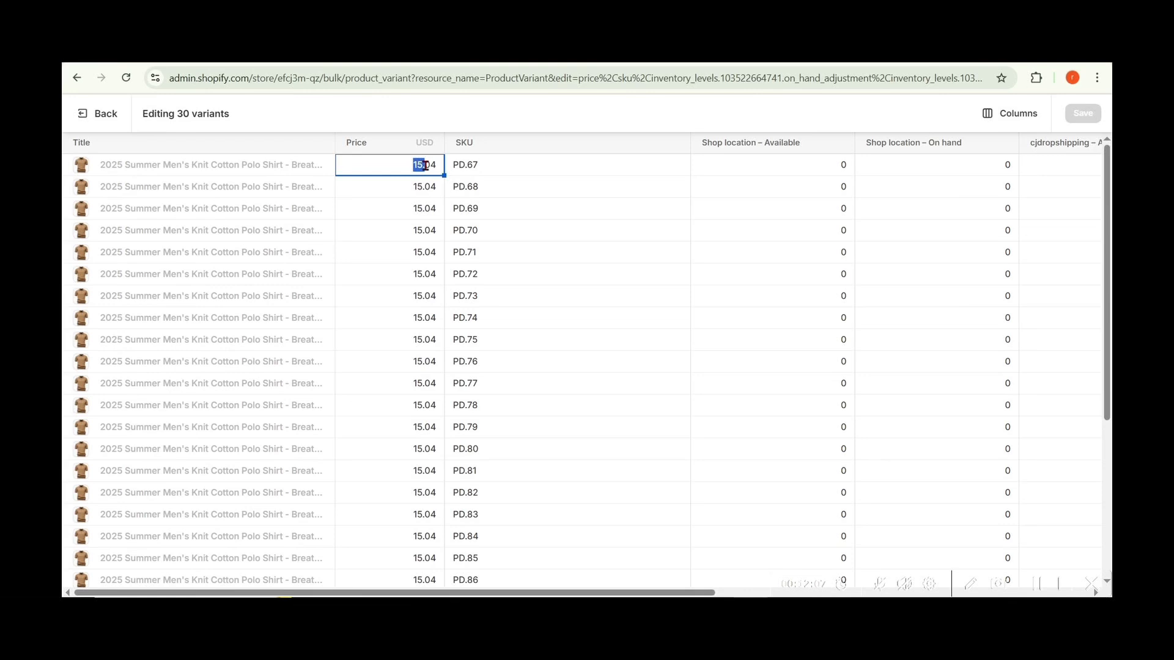
type("35")
key("Return")
left_click_drag(444, 177, 455, 536)
scroll(419, 314, "down", 4)
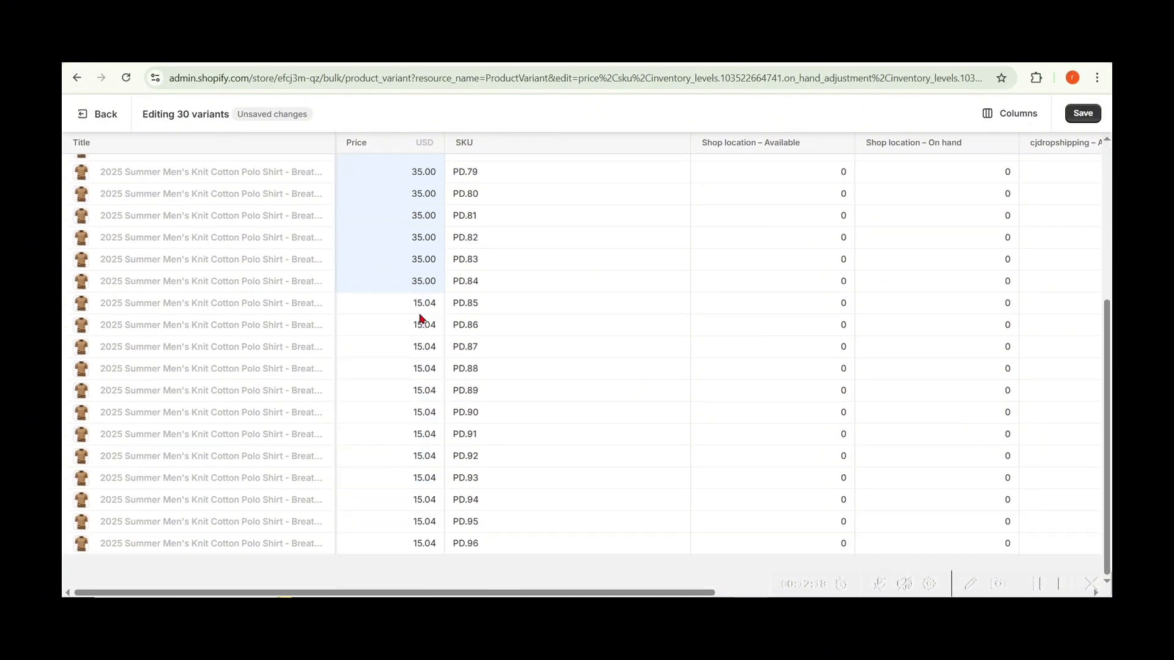
scroll(435, 265, "up", 5)
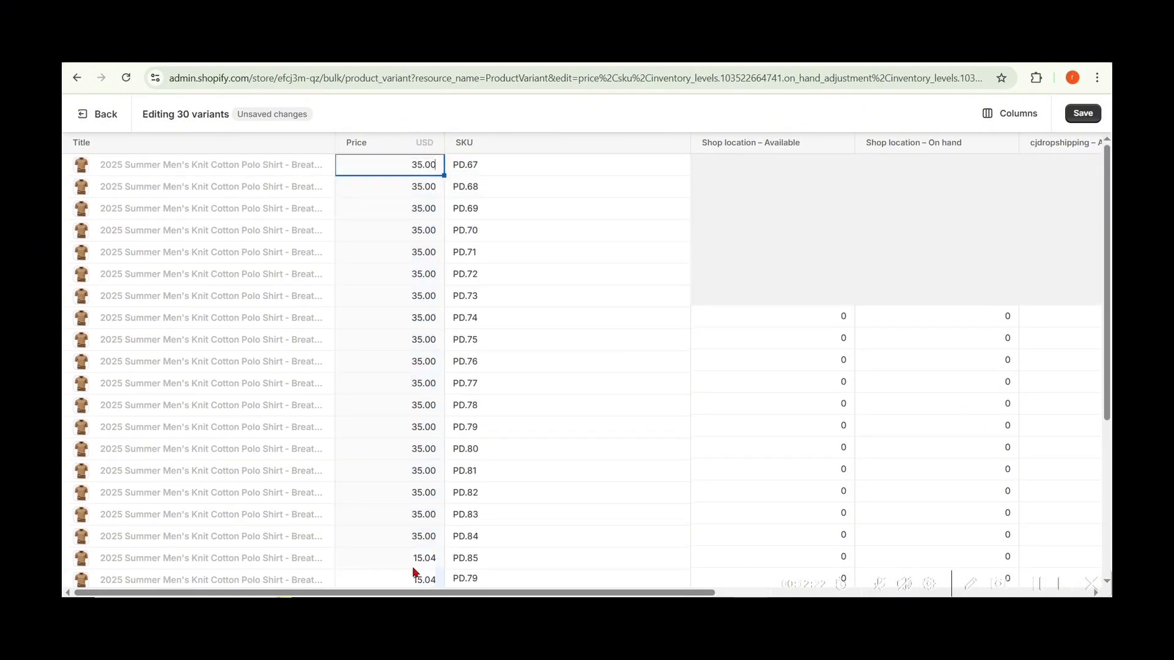
left_click_drag(416, 573, 416, 573)
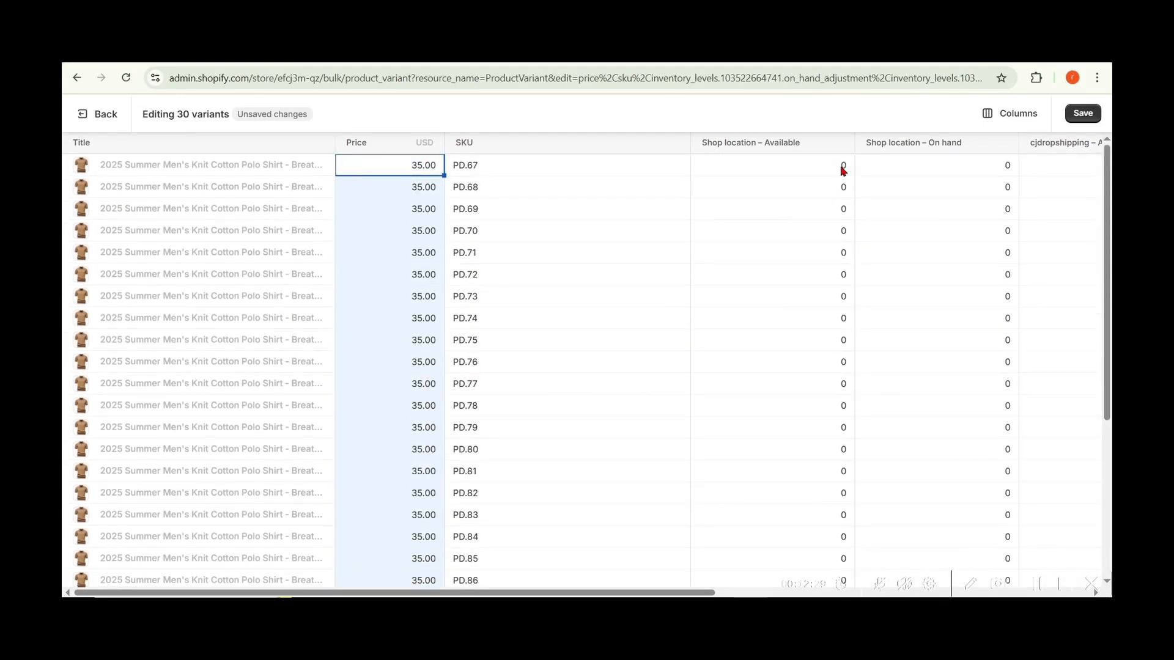
Step: Set the Shop location on-hand quantity to 10 for every variant and save the bulk edits
left_click(824, 166)
scroll(906, 165, "right", 6)
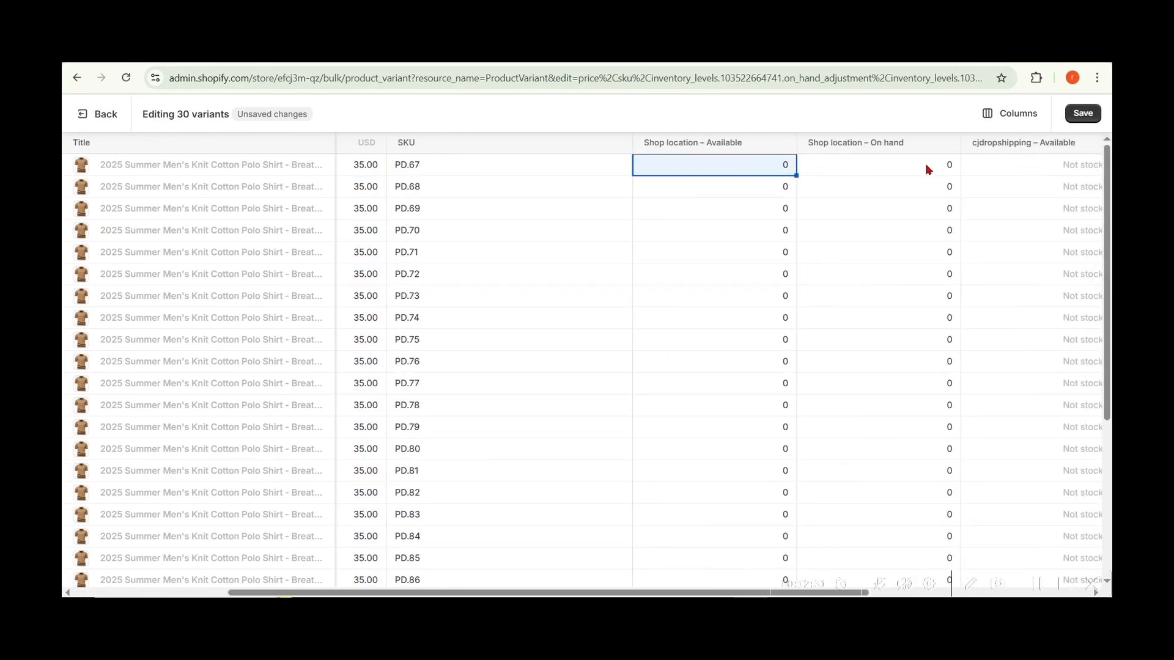
scroll(927, 169, "right", 3)
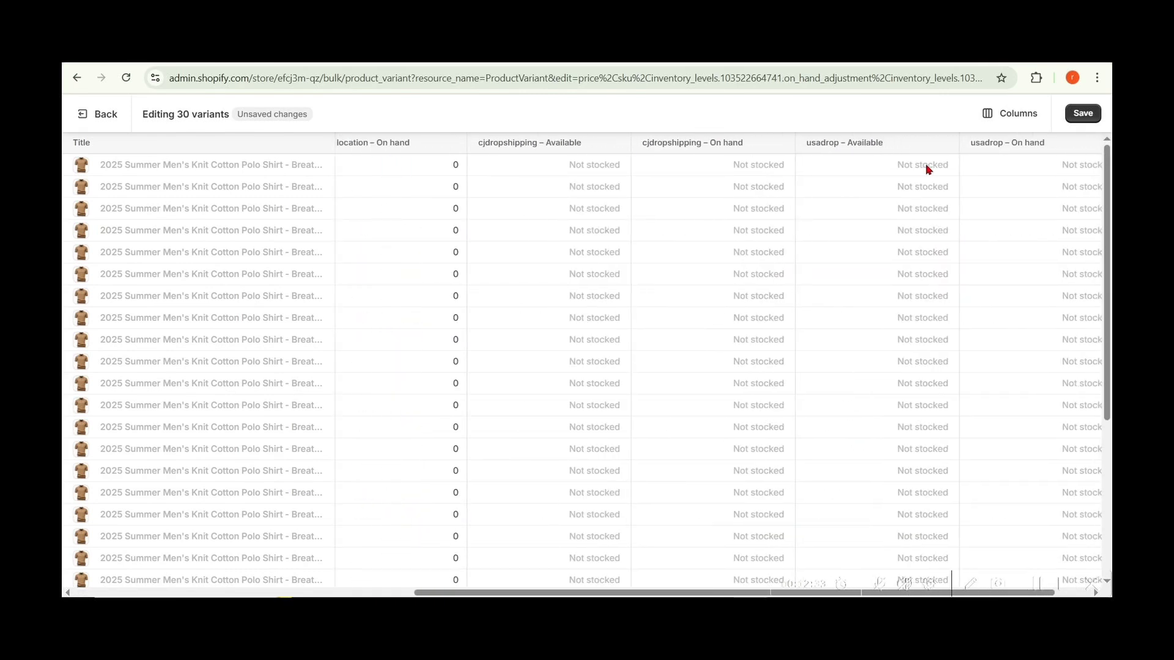
scroll(927, 169, "right", 2)
scroll(926, 168, "left", 6)
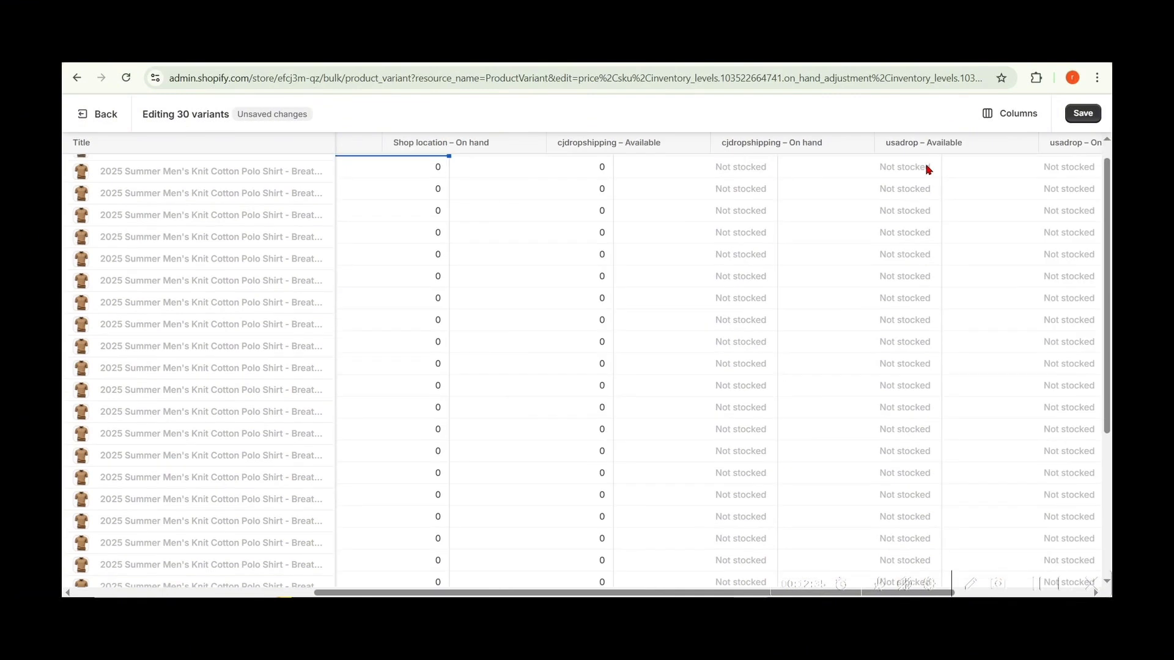
left_click(742, 168)
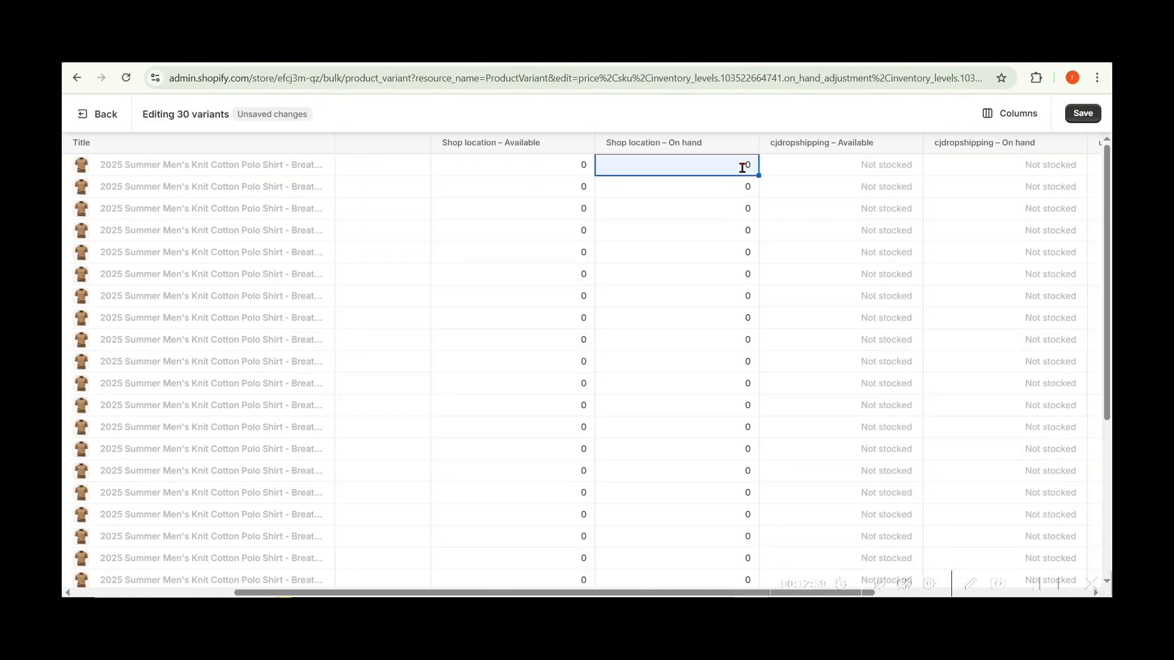
type("1")
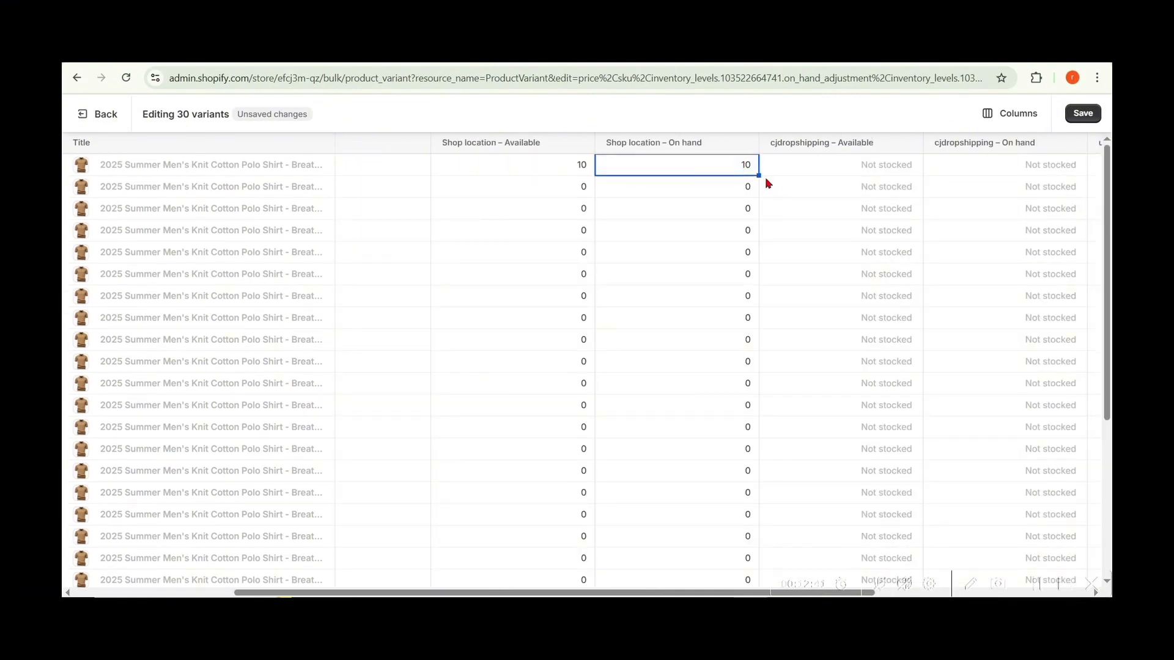
scroll(734, 438, "down", 5)
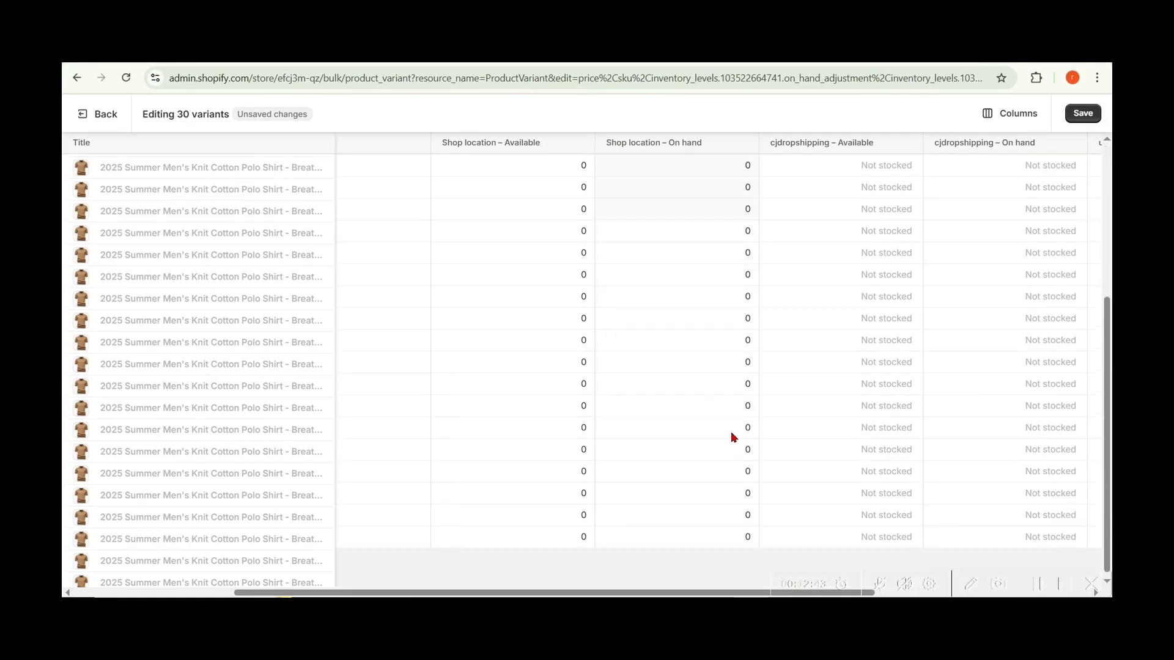
left_click_drag(732, 561, 732, 561)
scroll(710, 229, "up", 5)
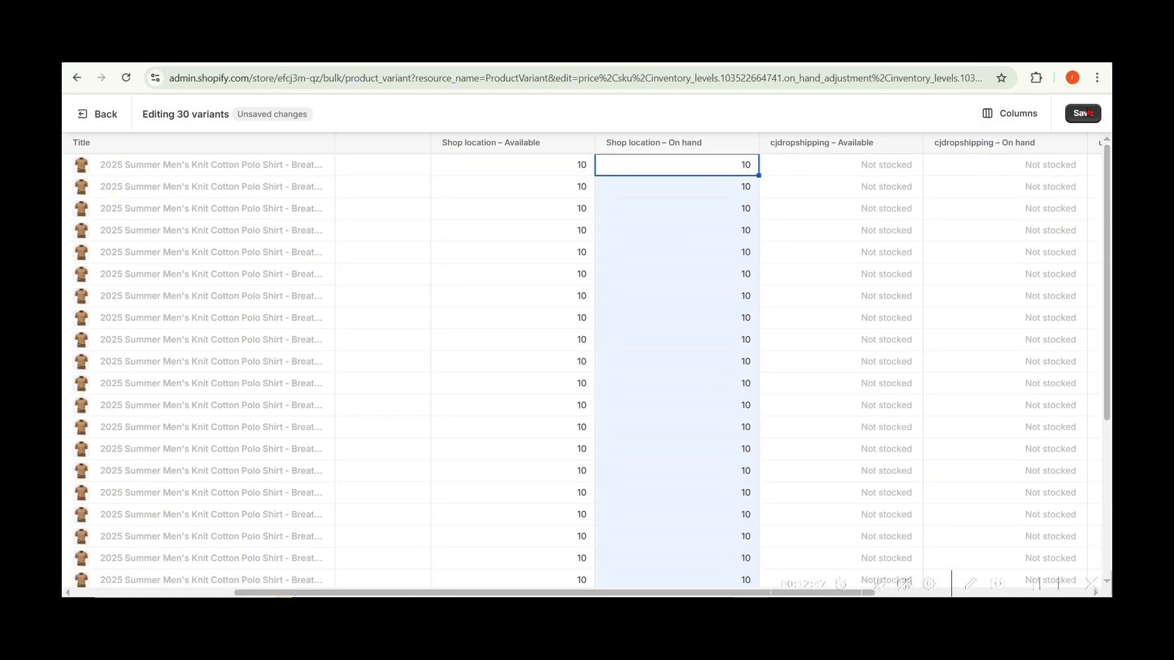
left_click(1083, 115)
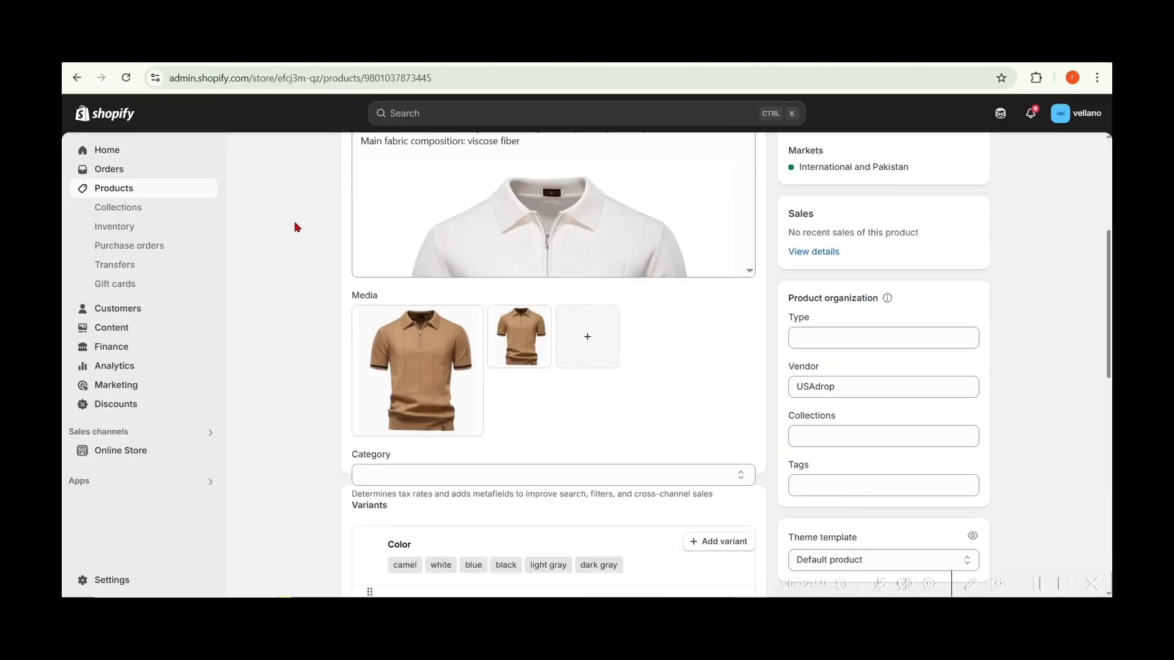
Step: Review the polo shirt's variant prices and stock, description images and media on its Shopify product page
scroll(298, 226, "down", 7)
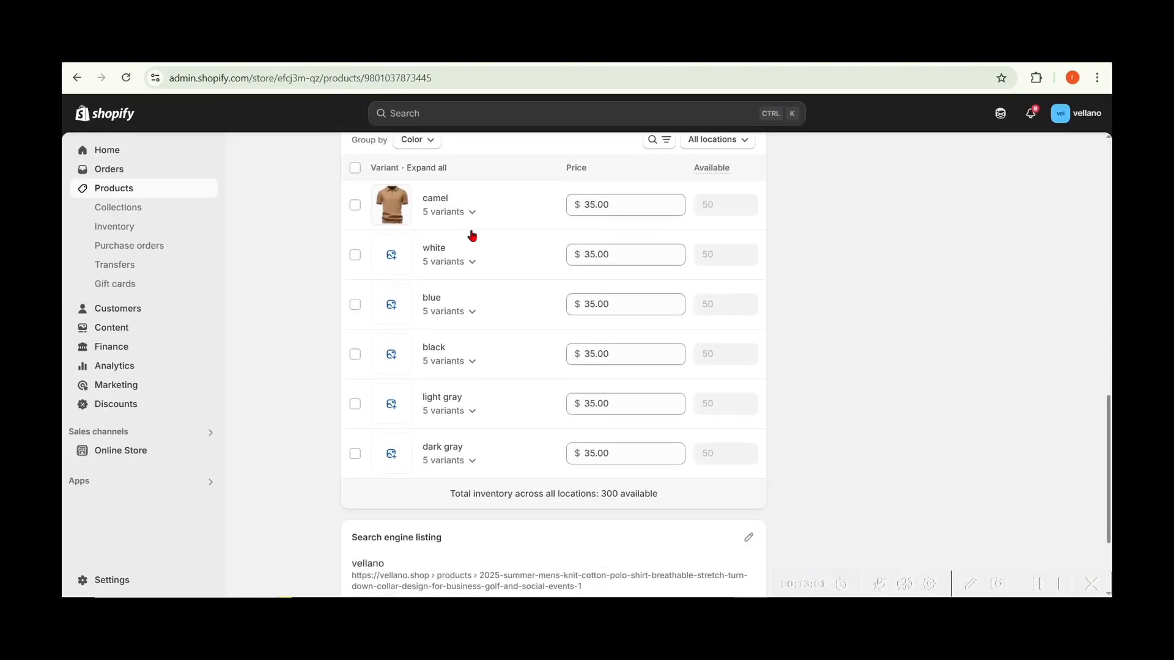
scroll(497, 333, "up", 10)
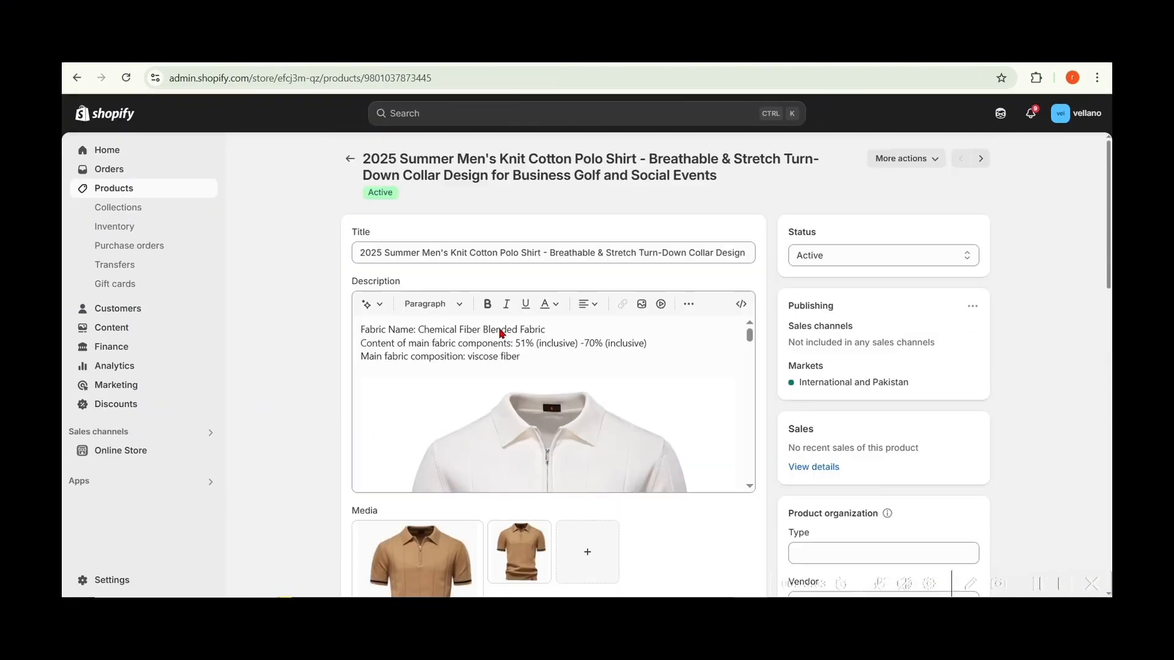
scroll(401, 405, "down", 6)
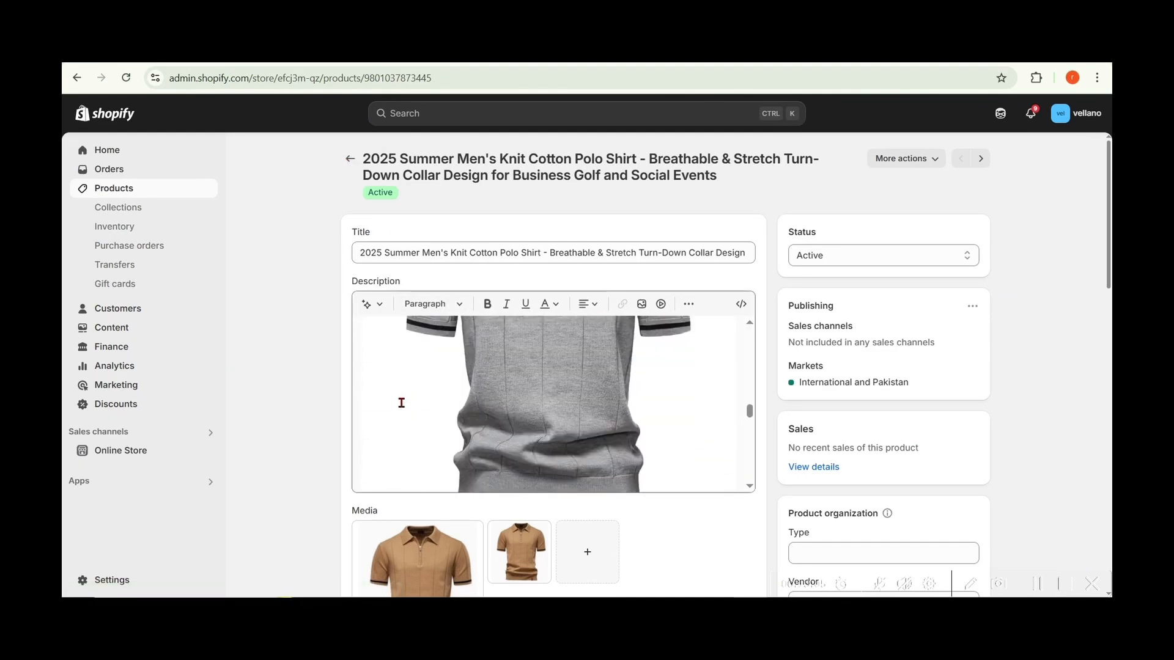
scroll(401, 408, "down", 8)
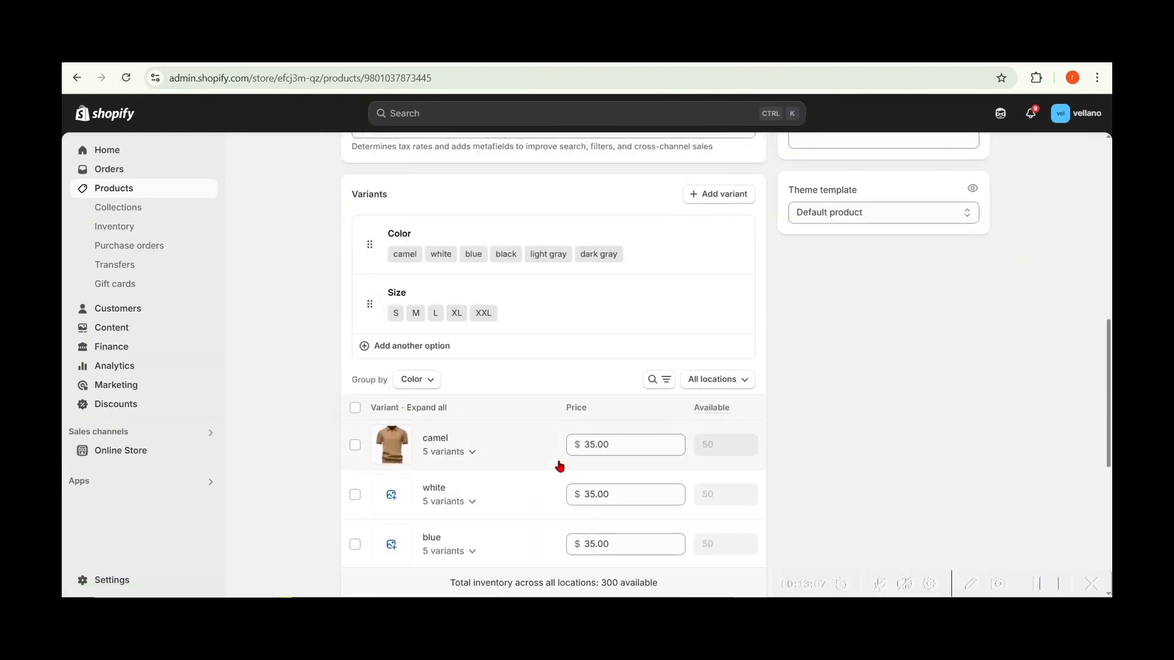
scroll(475, 428, "up", 10)
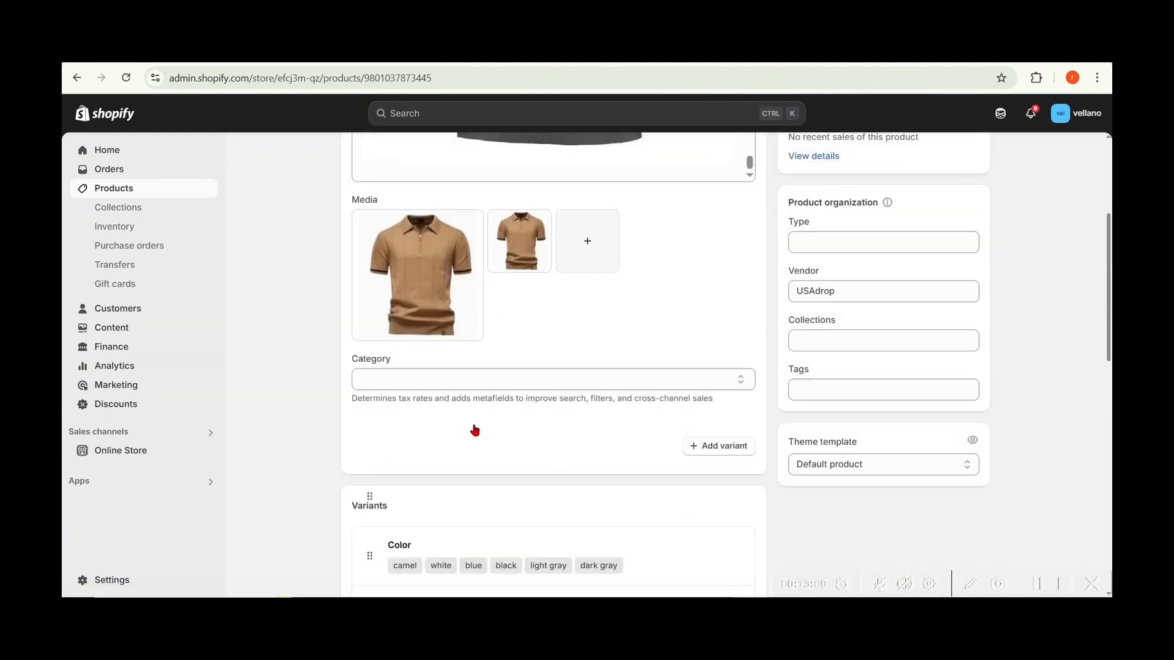
scroll(476, 431, "up", 1)
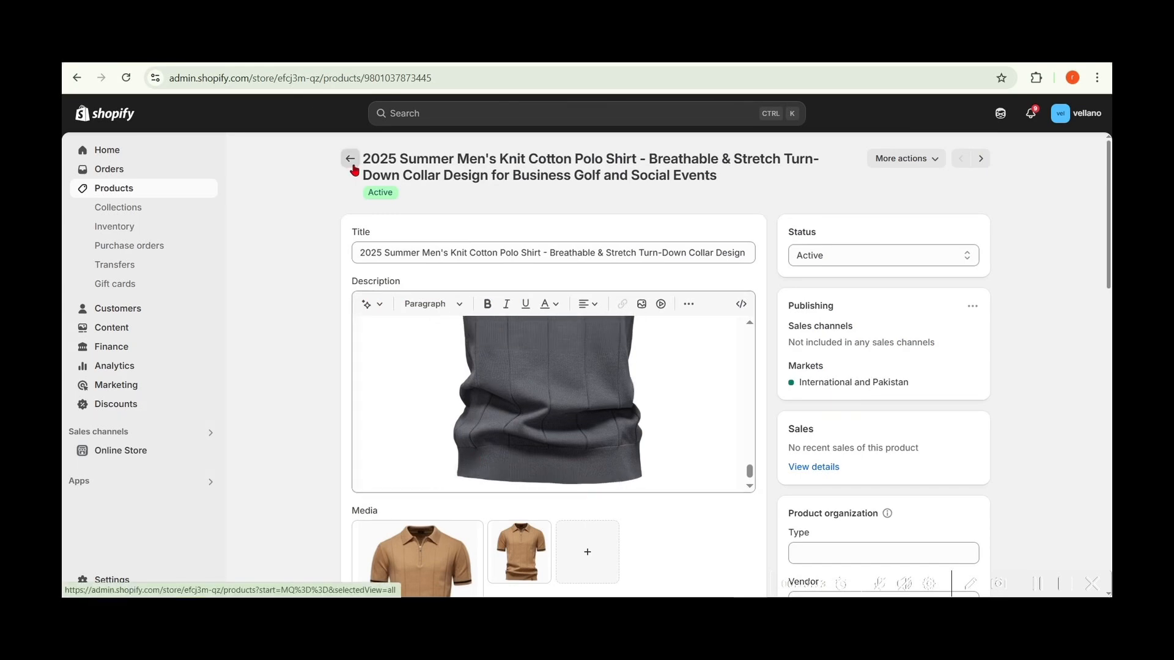
Step: Check the Shopify product list and switch to USAdrop to view the published products and the Products section
left_click(354, 166)
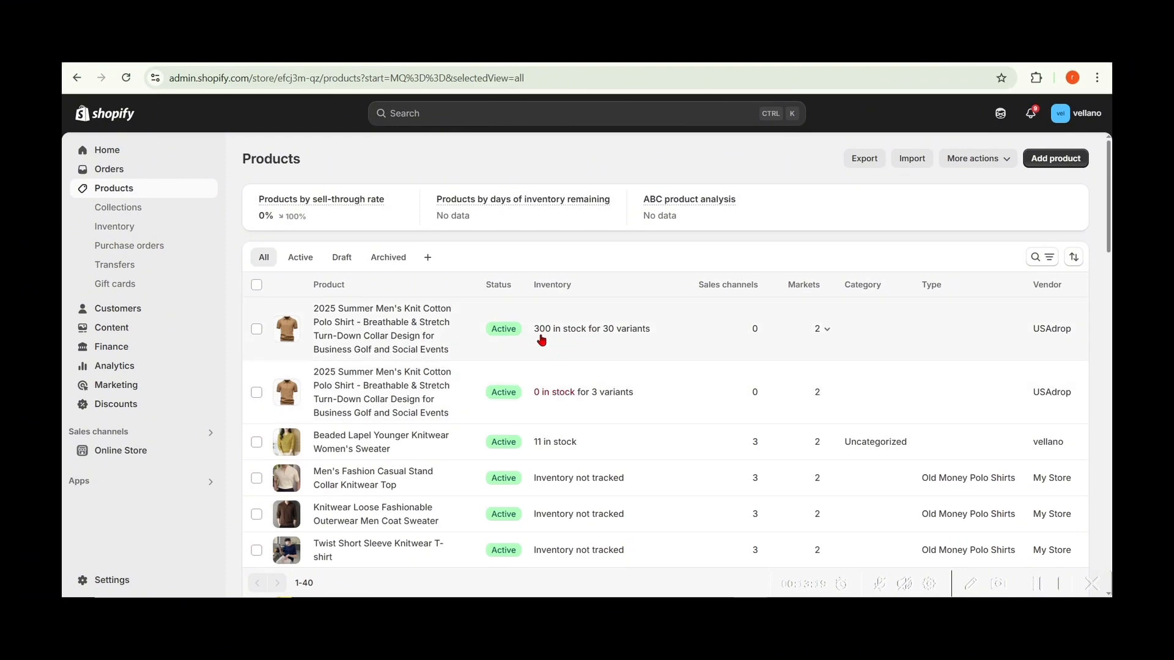
scroll(541, 340, "down", 8)
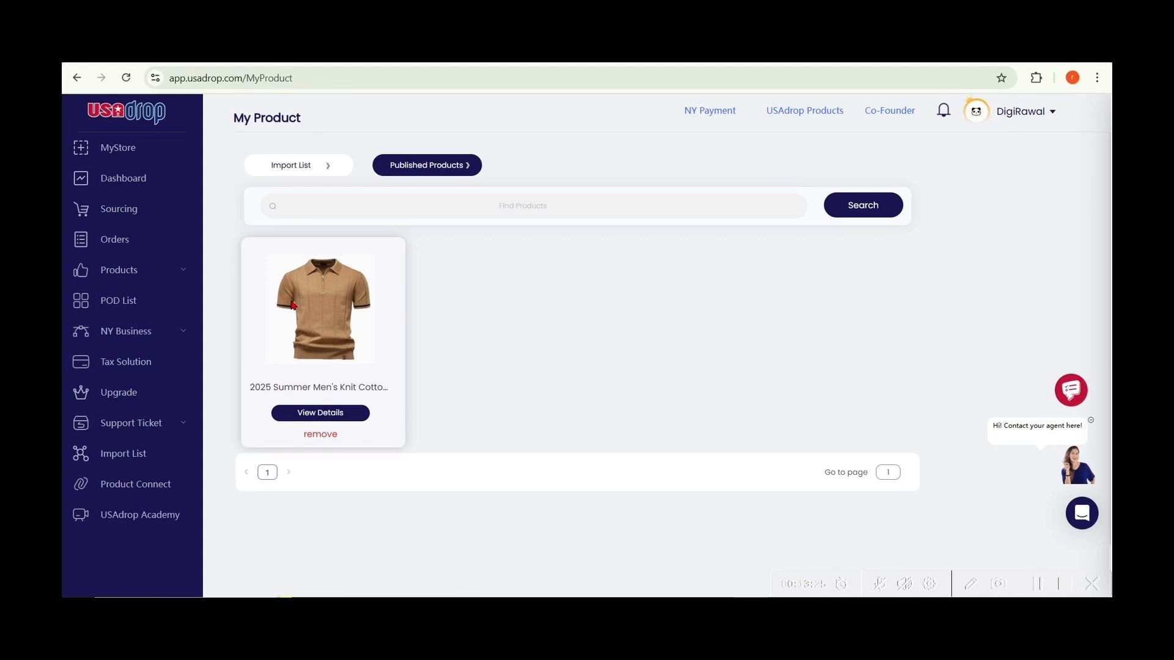
left_click(124, 272)
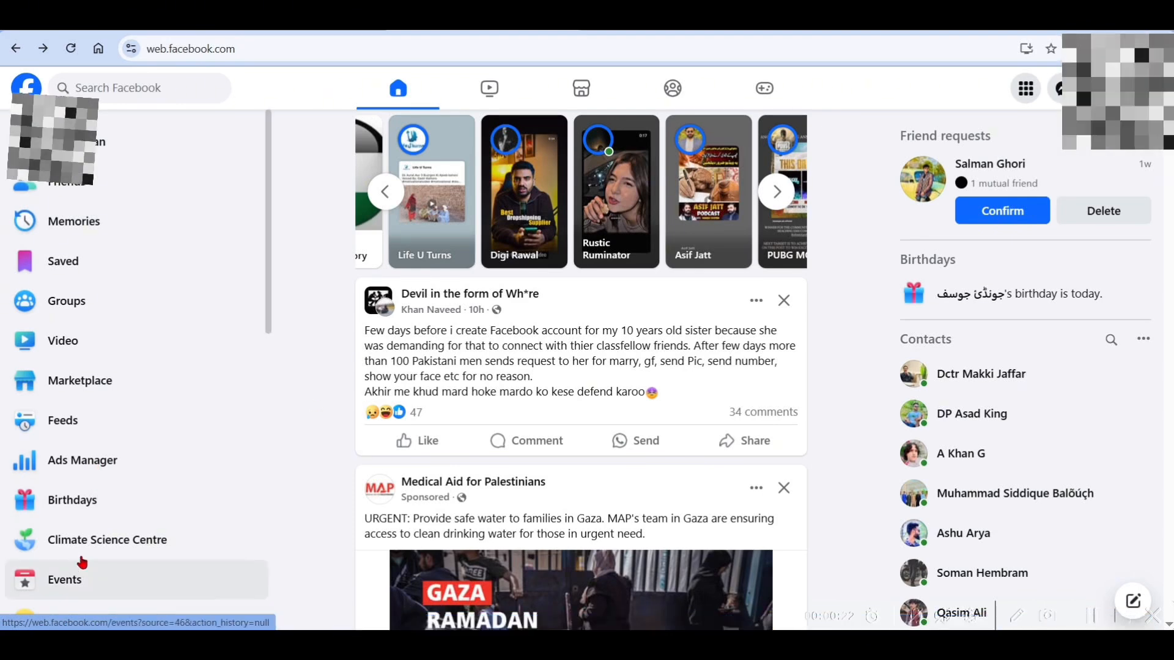
Step: Switch to Facebook and open Ads Manager from the shortcuts on the home page
scroll(91, 462, "down", 2)
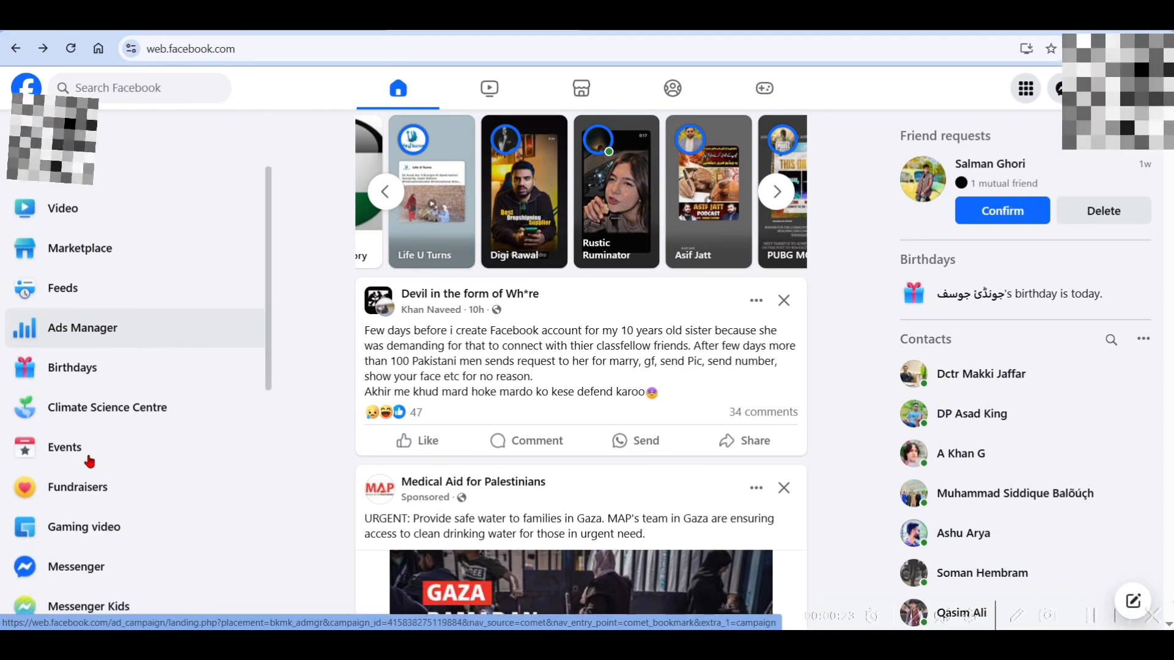
left_click(93, 336)
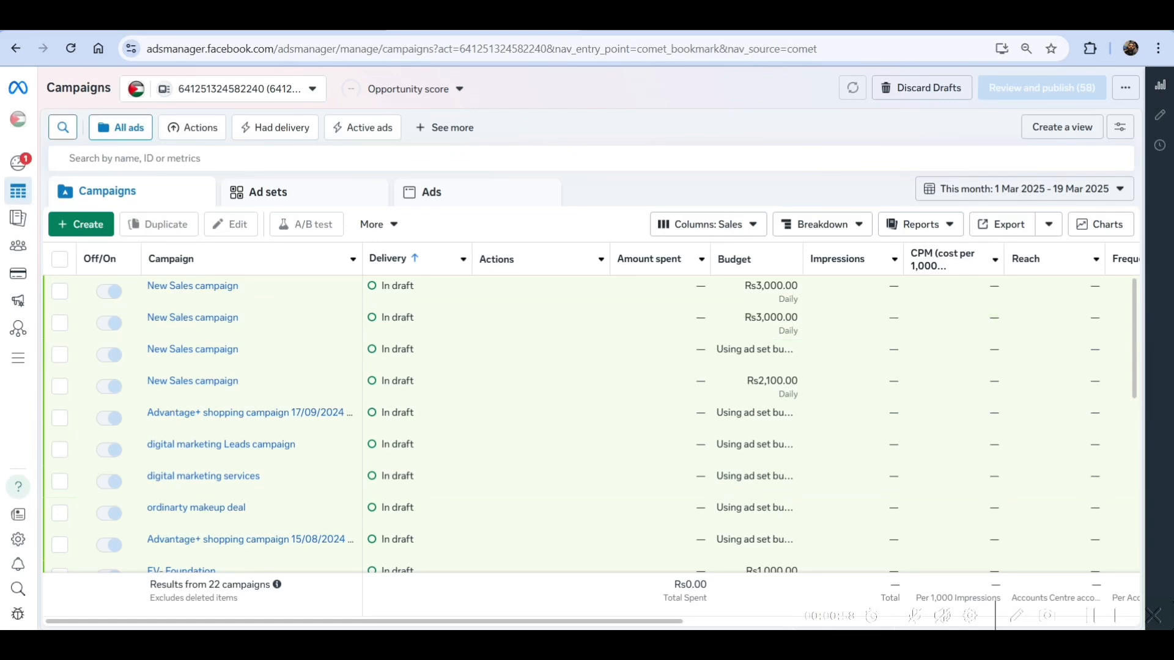
Step: Create a new campaign with the Sales objective and name it SHIRT AD
scroll(346, 342, "down", 1)
scroll(346, 342, "down", 2)
scroll(346, 342, "up", 2)
scroll(347, 351, "up", 1)
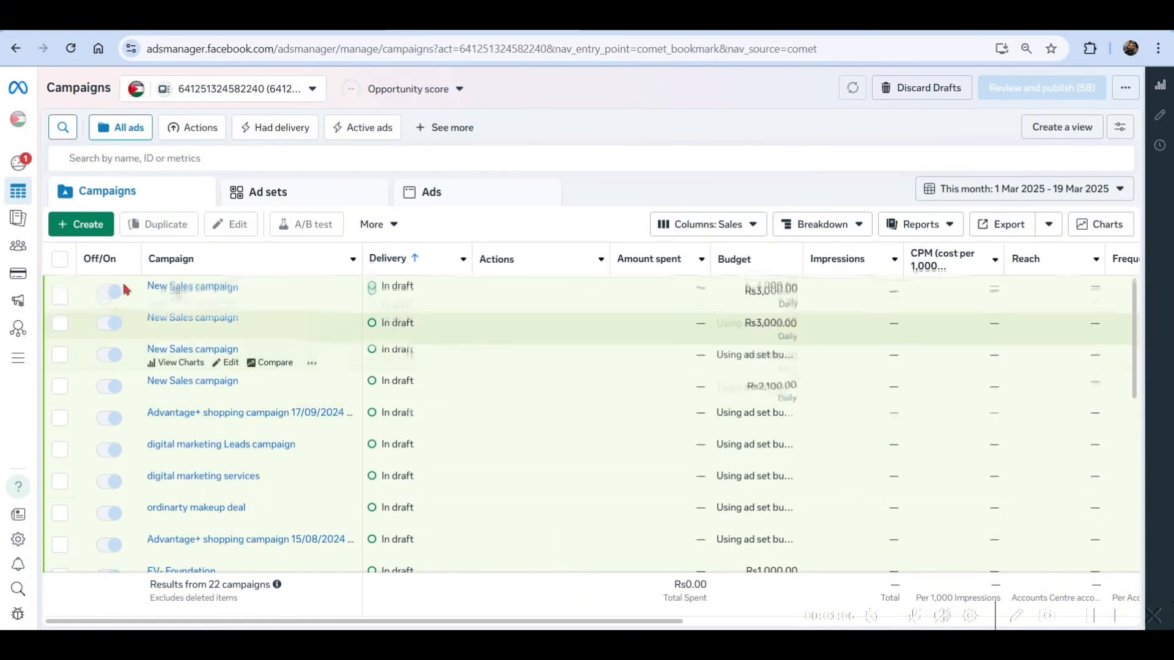
left_click(66, 228)
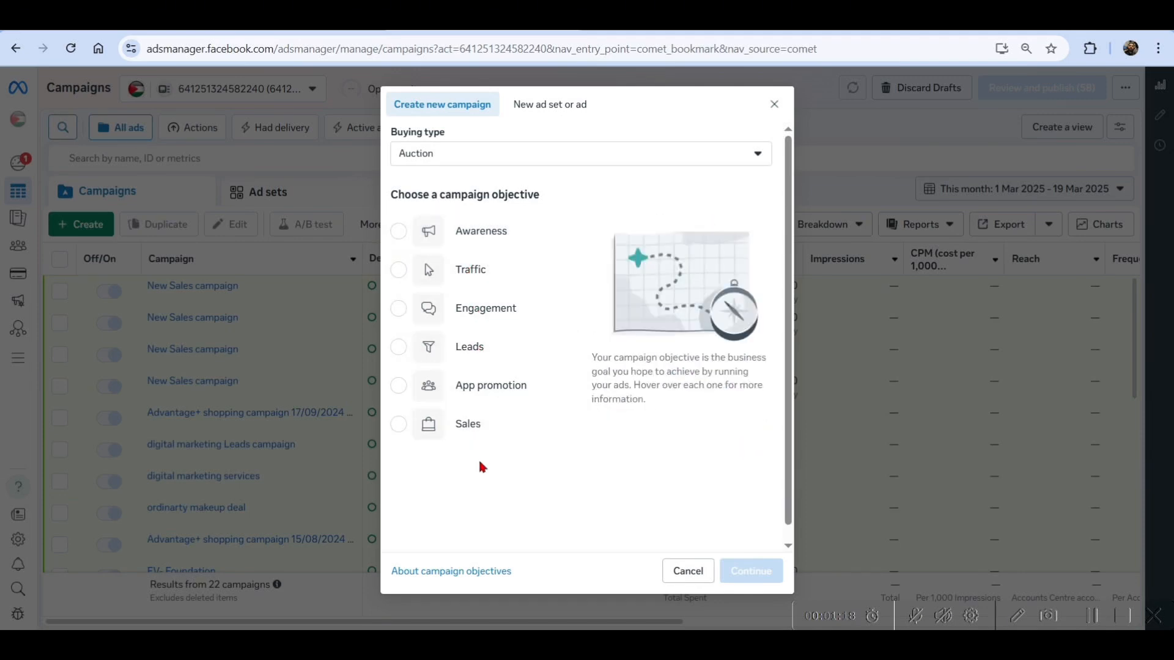
left_click(428, 425)
left_click(747, 569)
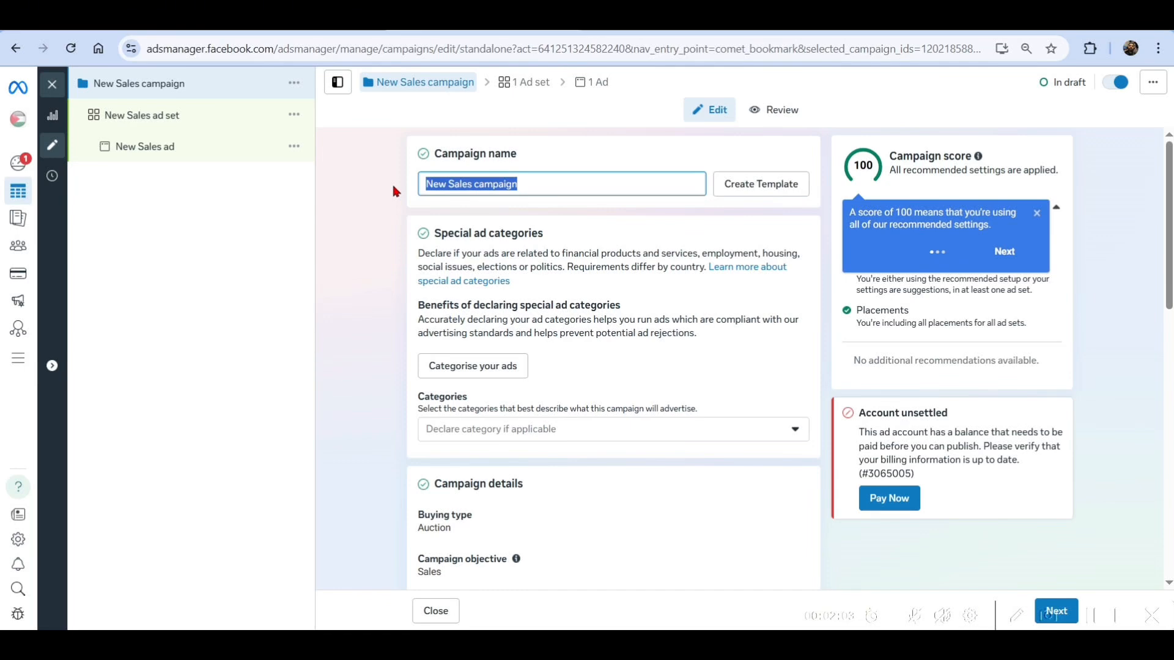
type("SHIRT AD")
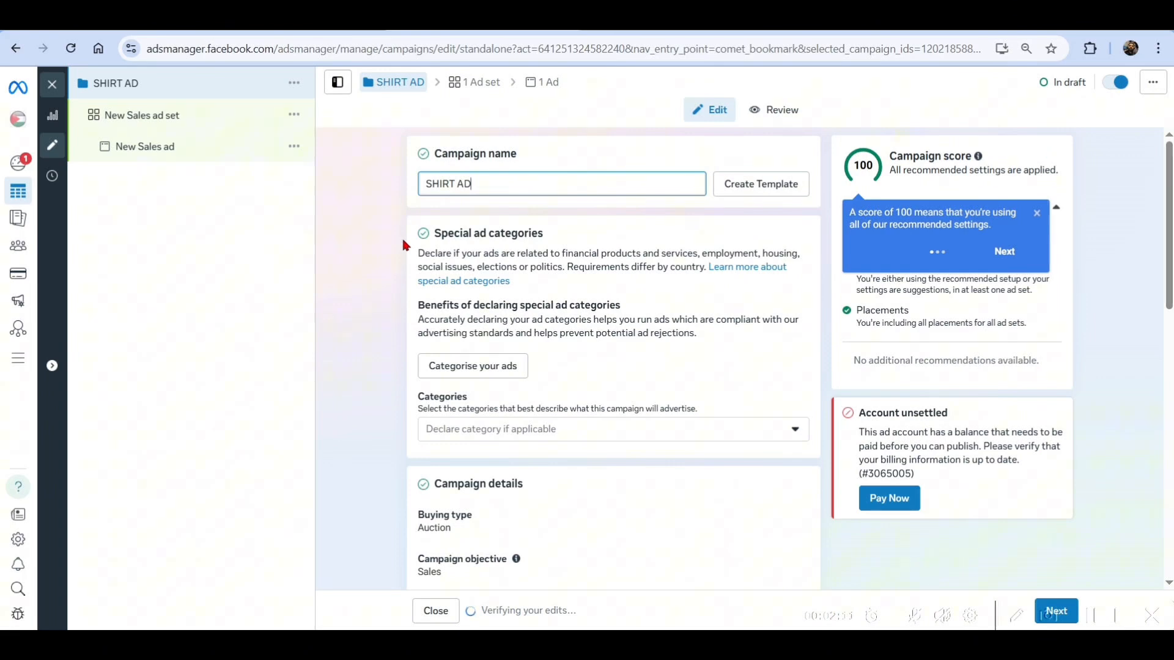
Step: Check the available special ad categories and campaign objectives in the SHIRT AD campaign settings
scroll(401, 236, "down", 1)
left_click(498, 290)
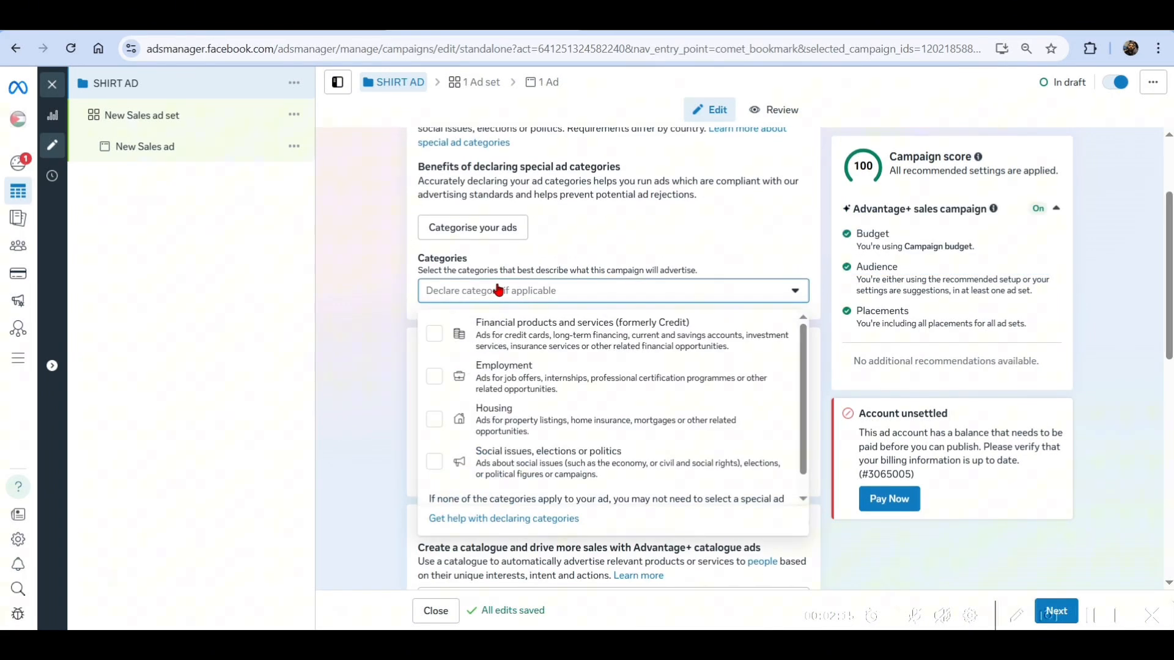
left_click(498, 290)
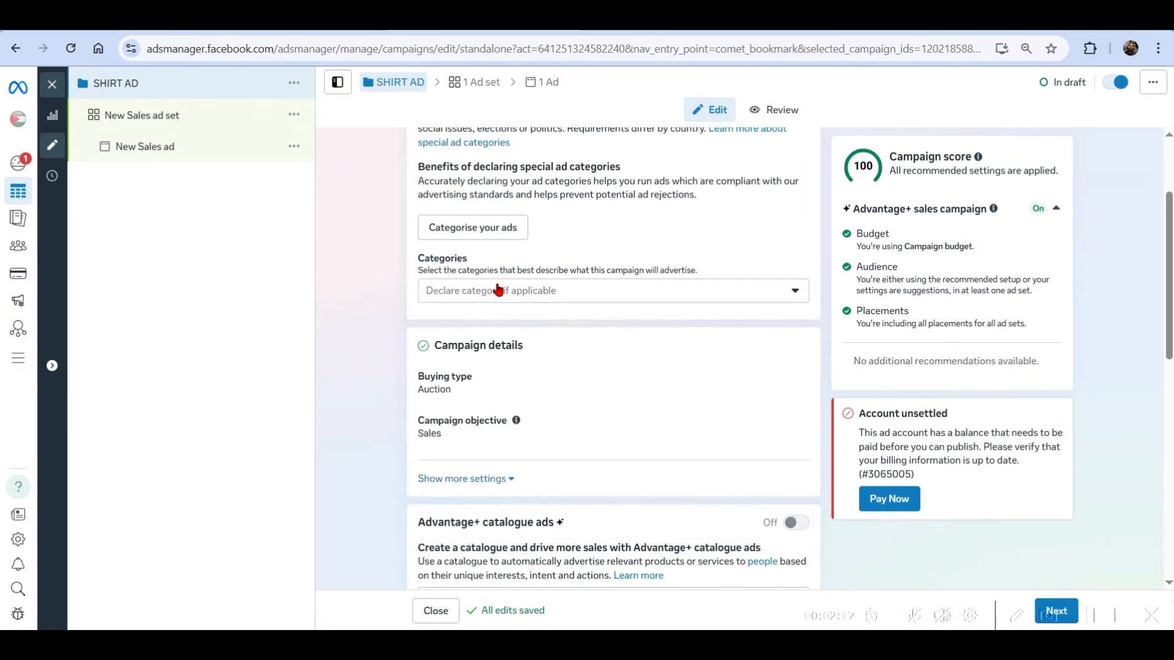
scroll(498, 290, "down", 3)
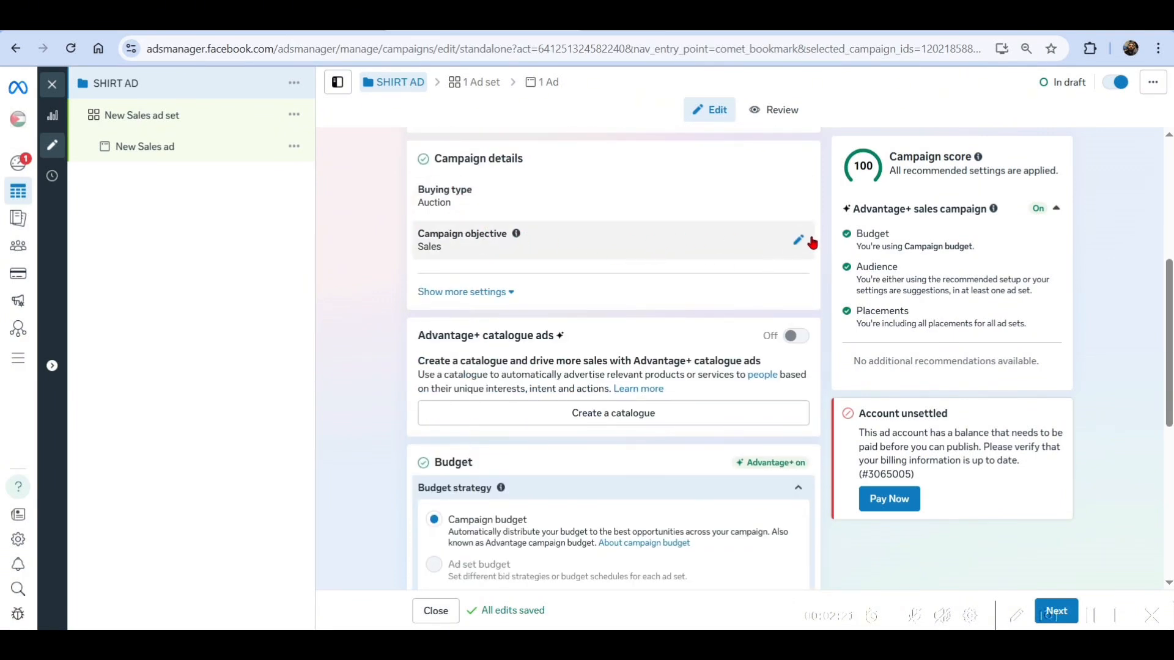
left_click(805, 242)
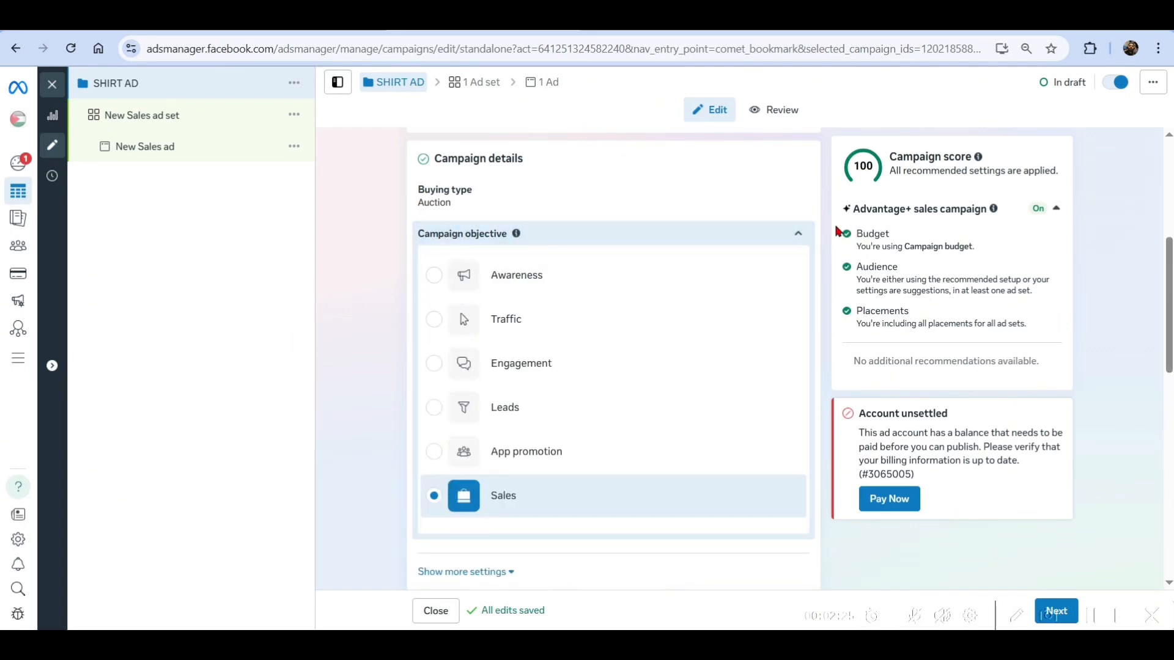
left_click(799, 238)
scroll(554, 316, "down", 2)
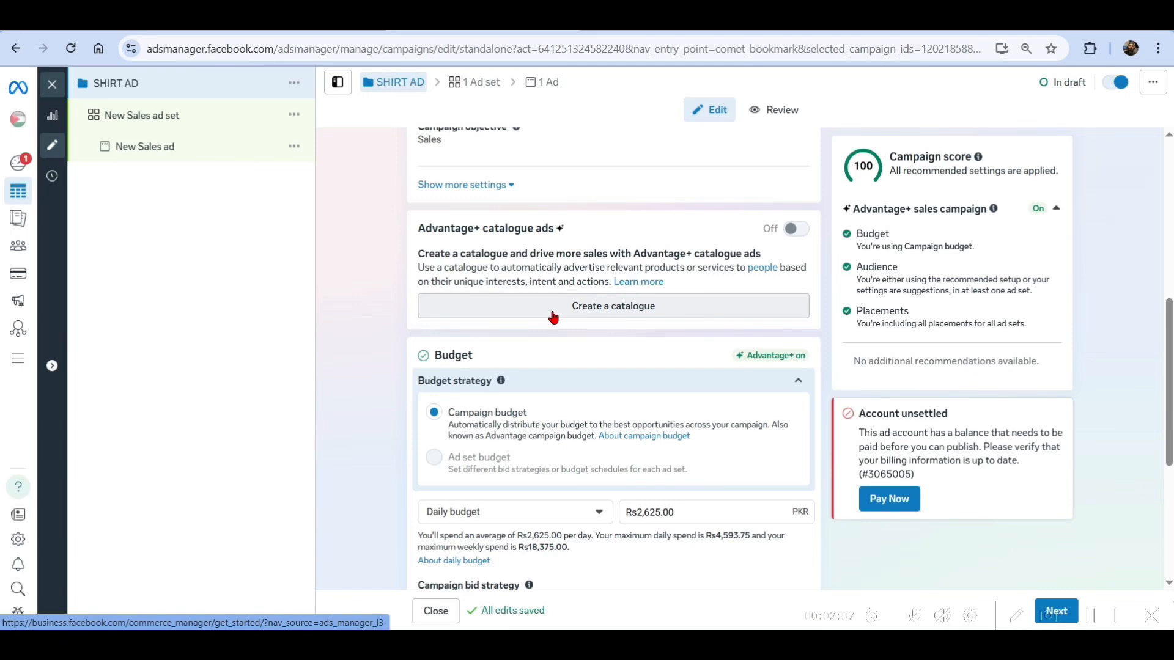
Step: Set the campaign's daily budget to Rs3,000
scroll(554, 316, "down", 2)
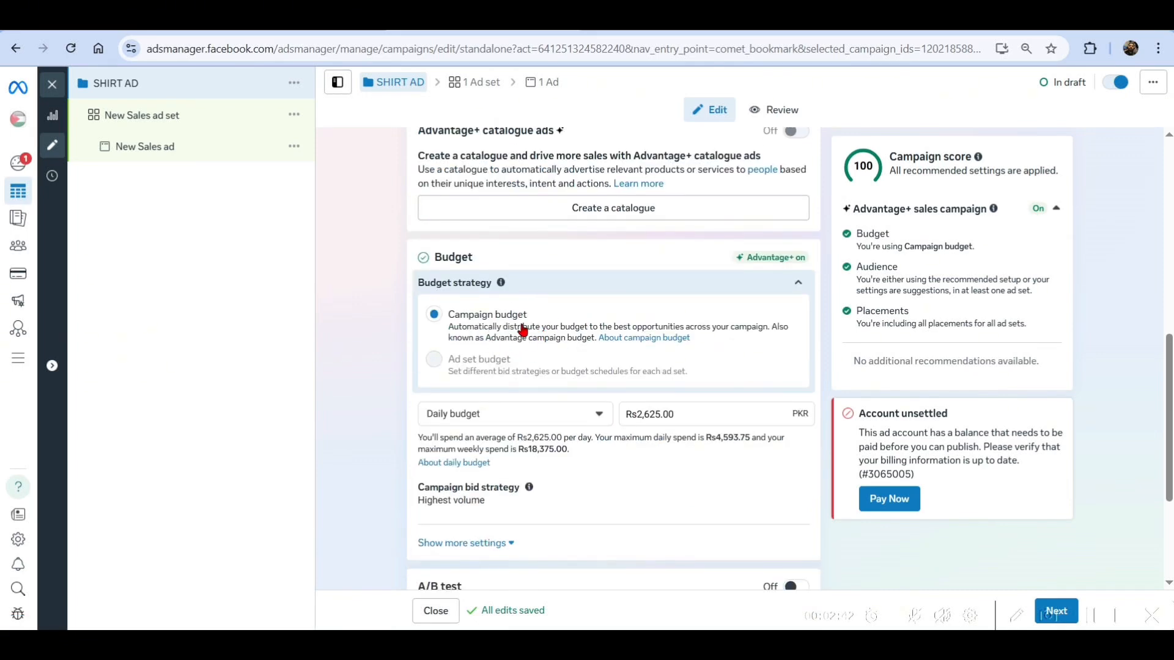
left_click(646, 414)
key("ctrl+a")
type("3000")
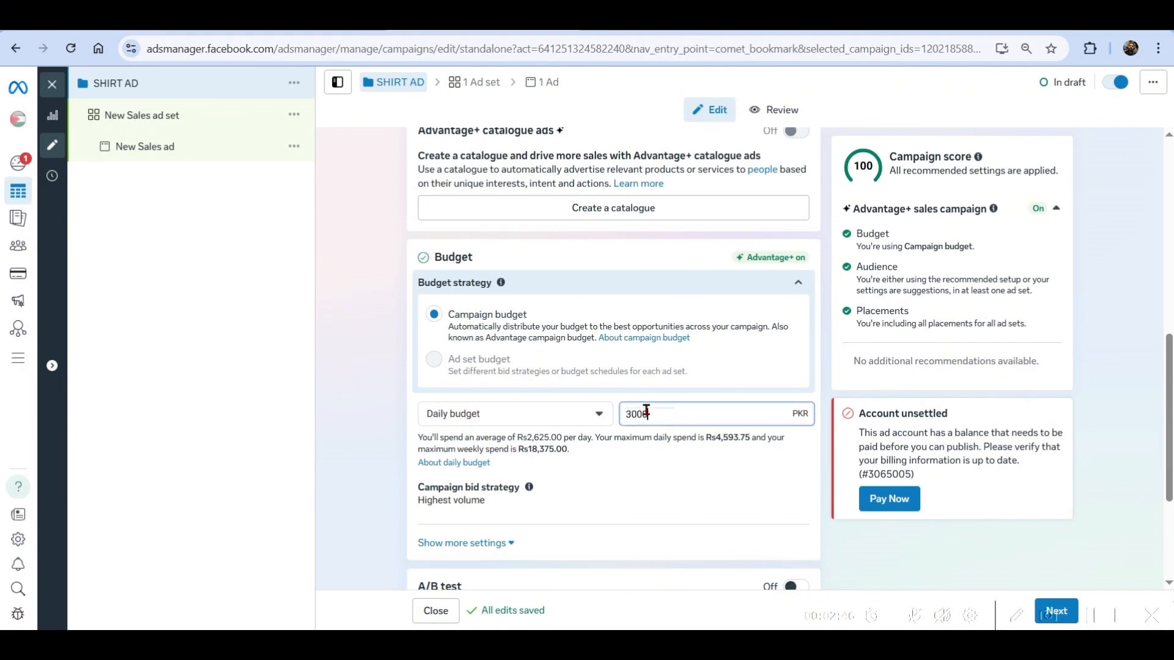
left_click(343, 383)
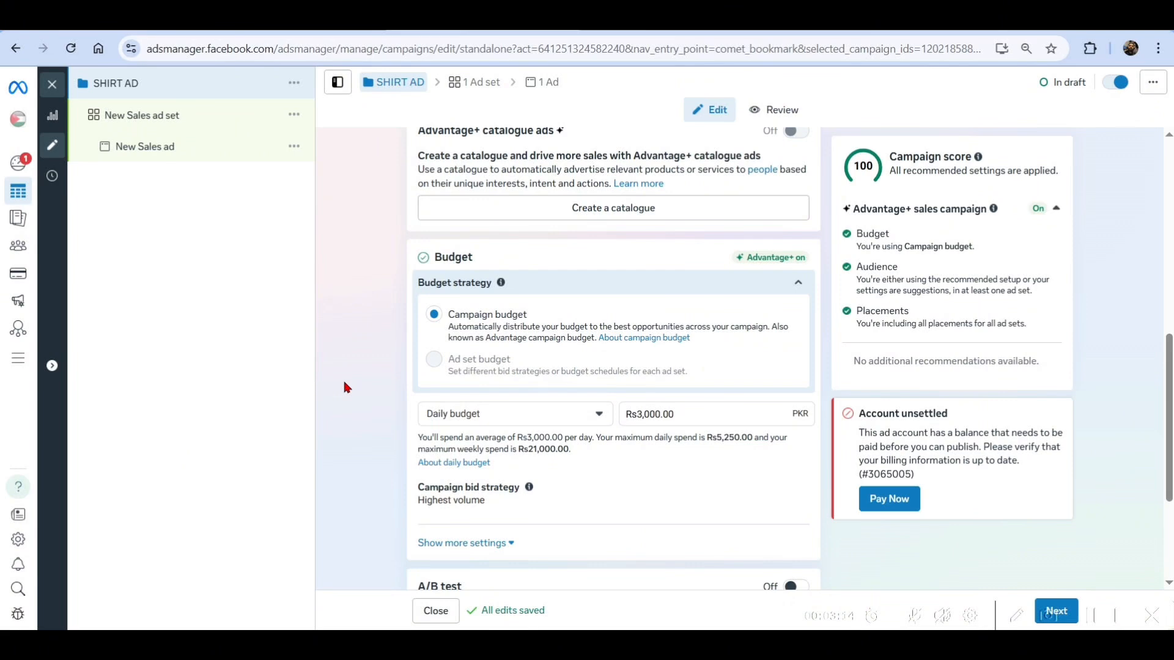
Step: Open the New Sales ad set and set its conversion location to Website
scroll(344, 383, "down", 2)
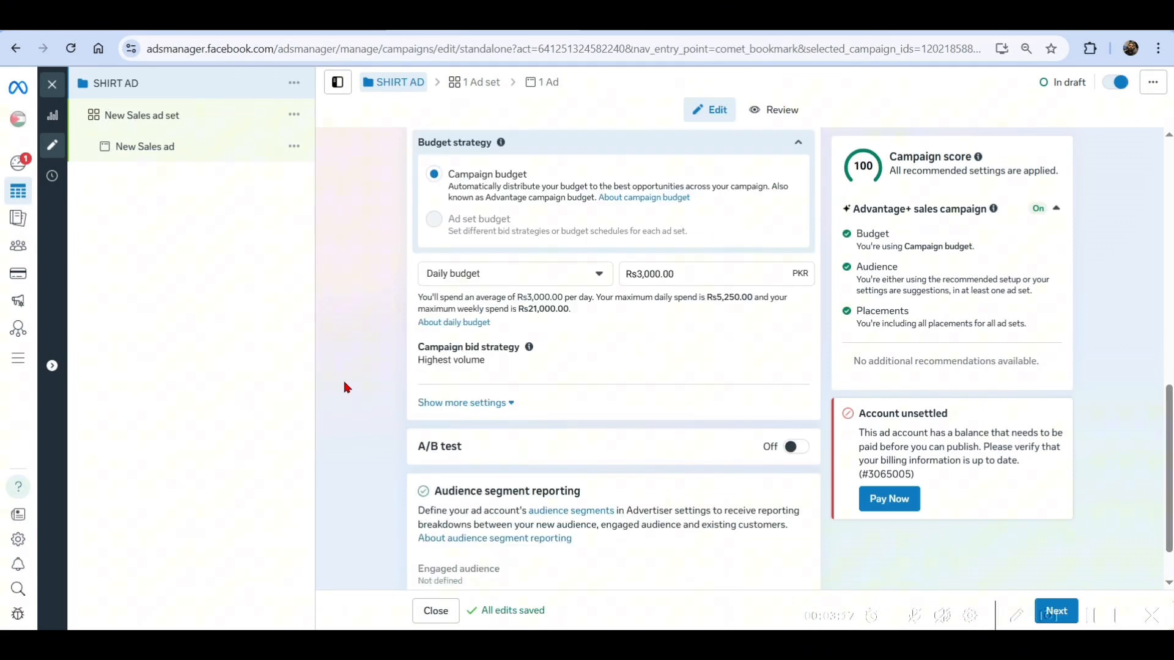
scroll(611, 326, "down", 1)
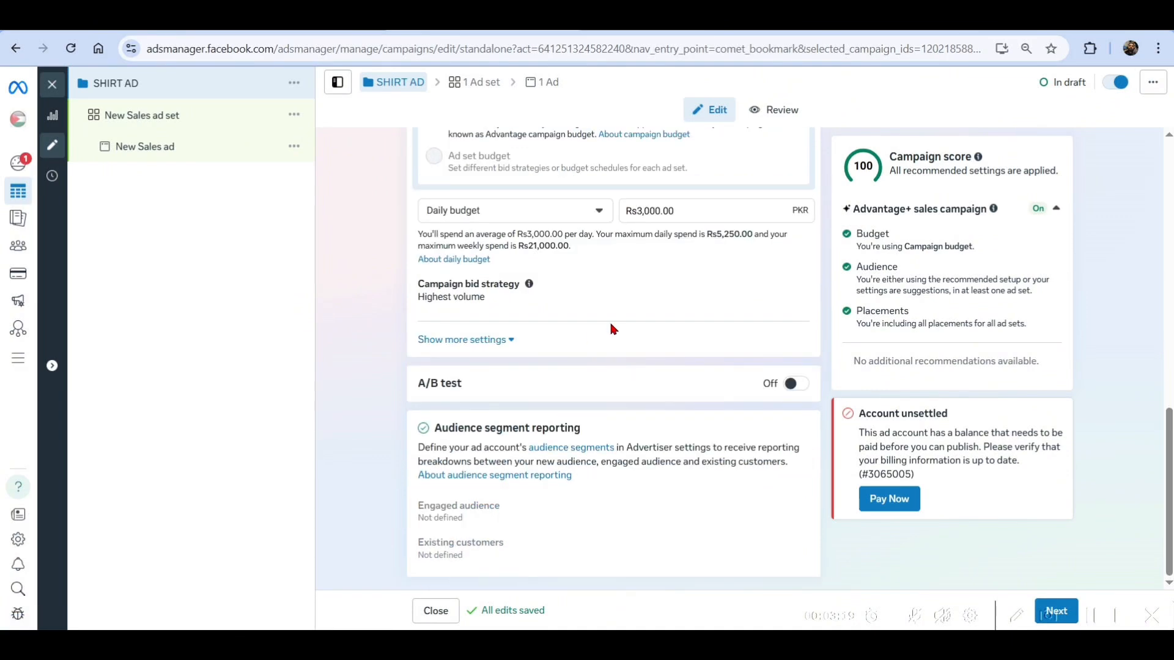
scroll(611, 326, "up", 10)
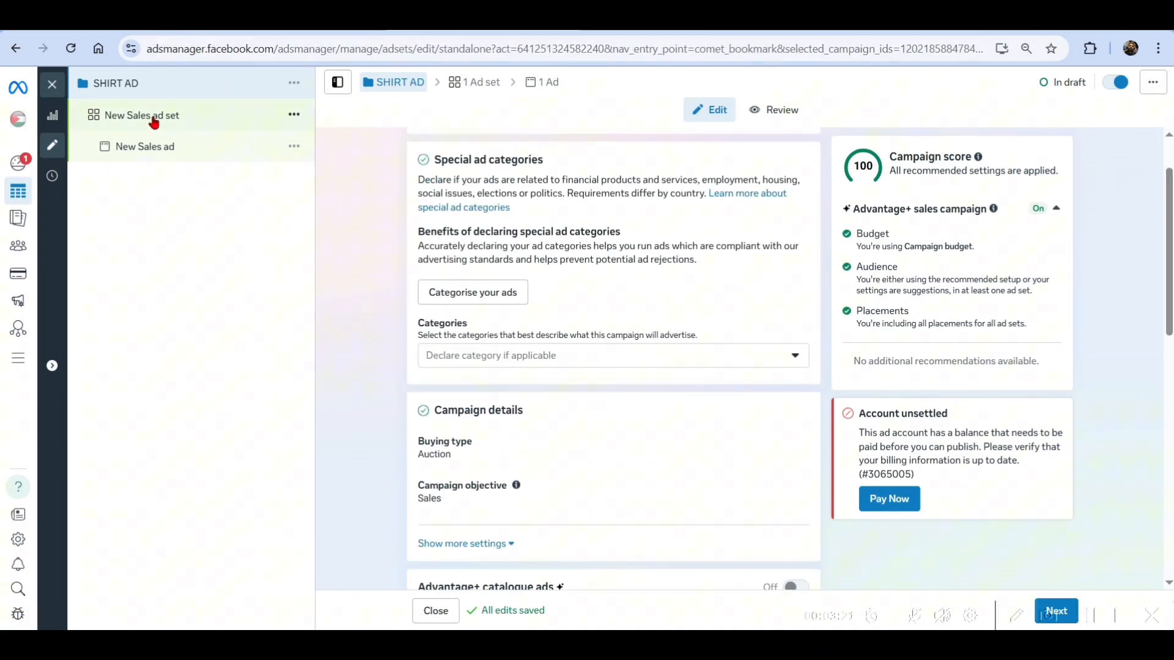
left_click(153, 118)
scroll(376, 350, "down", 2)
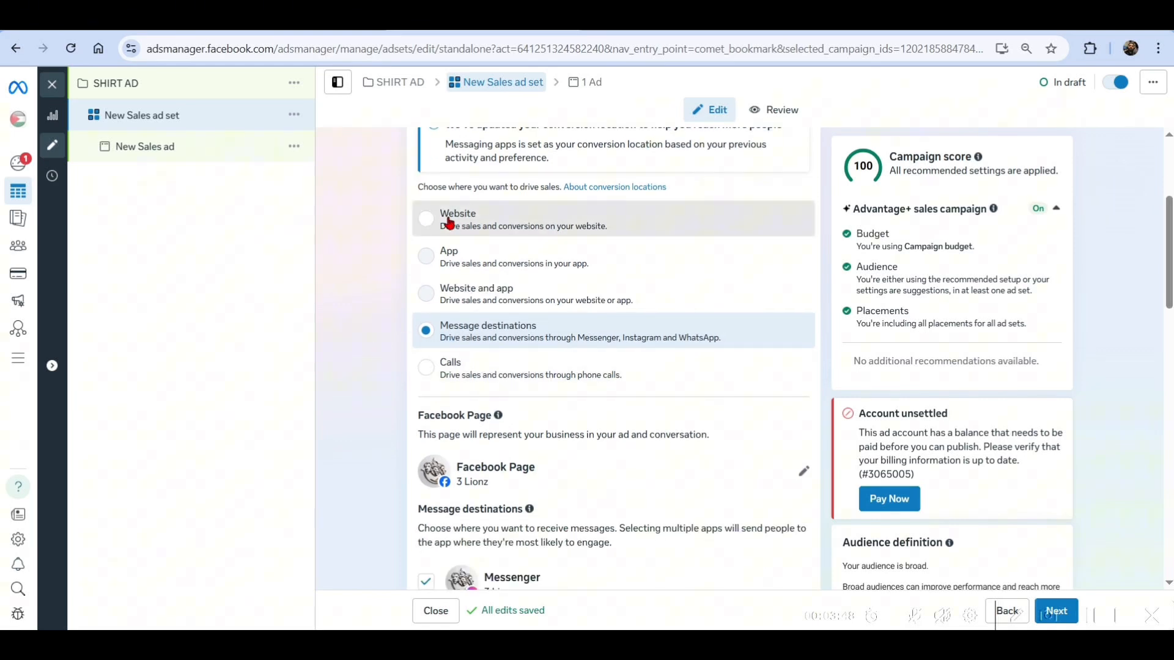
left_click(448, 222)
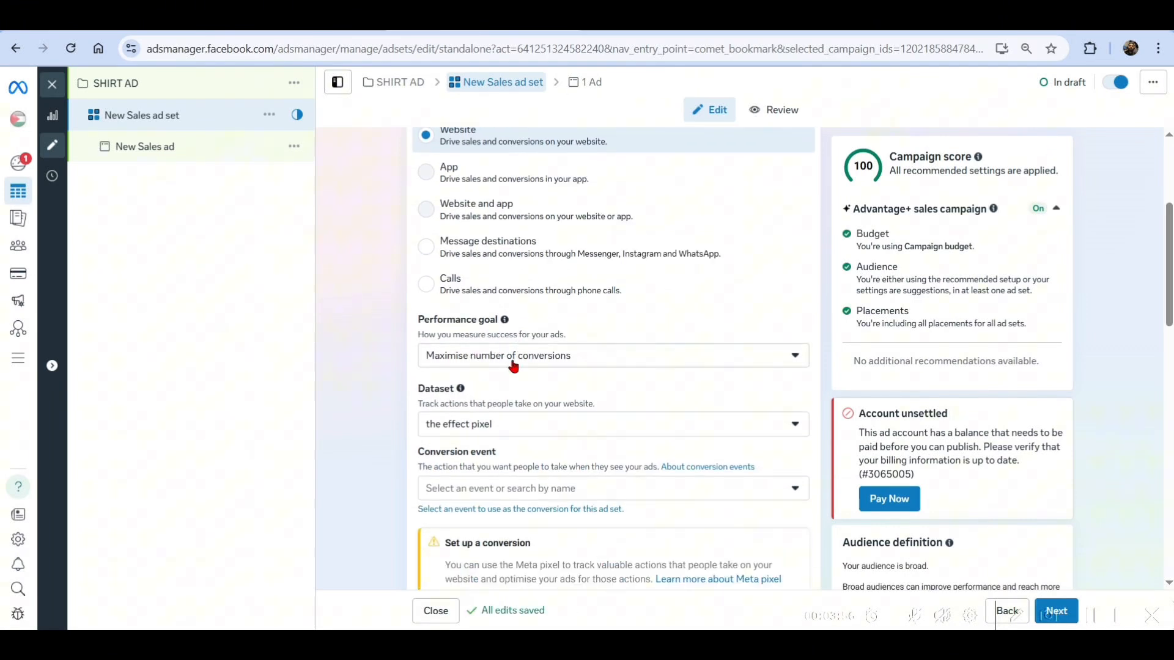
Step: Choose Maximise number of conversions as the performance goal and the effect pixel as the dataset
left_click(512, 363)
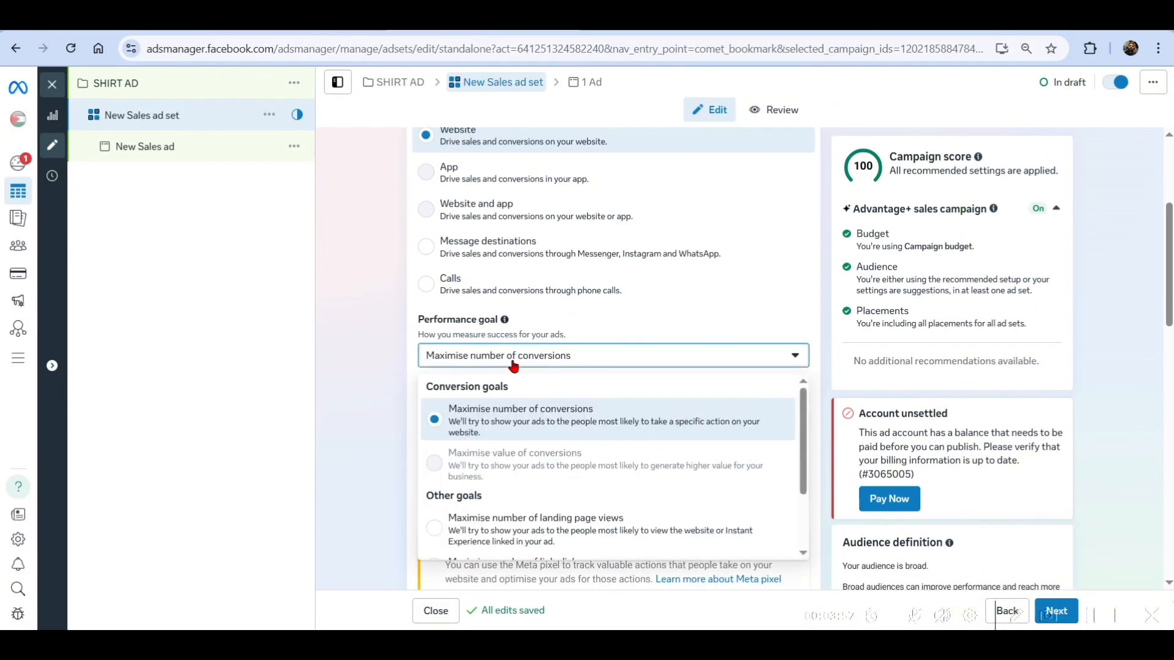
left_click(470, 427)
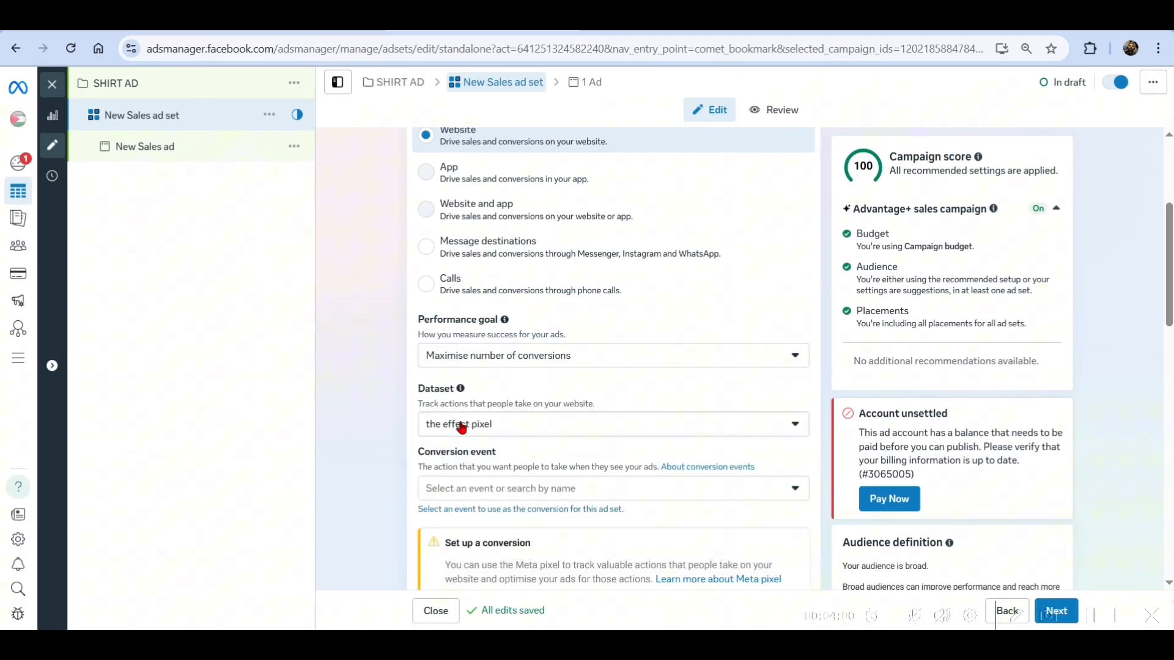
scroll(340, 394, "down", 2)
left_click(493, 282)
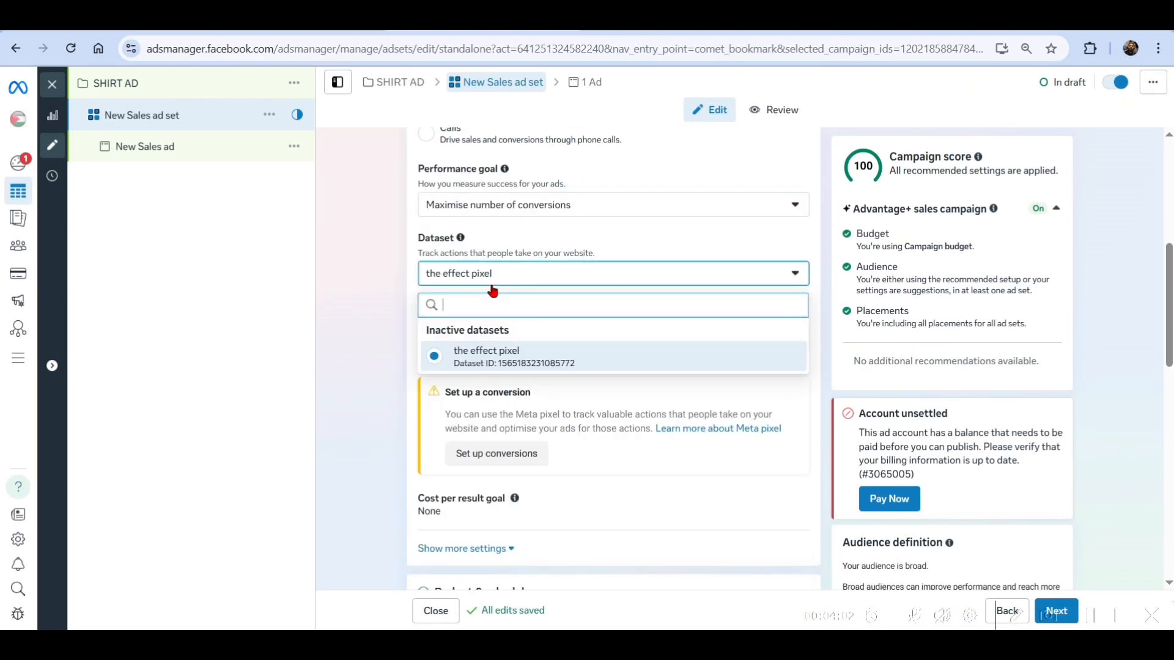
left_click(493, 357)
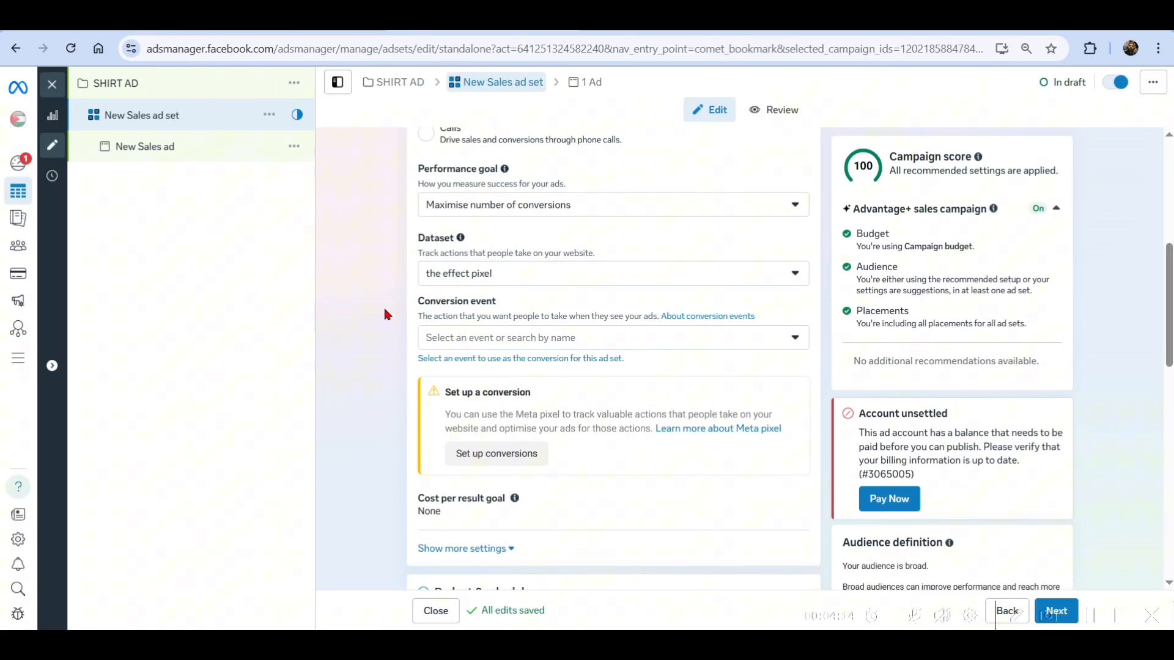
Step: Set the ad set's conversion event to Purchase
scroll(427, 249, "down", 2)
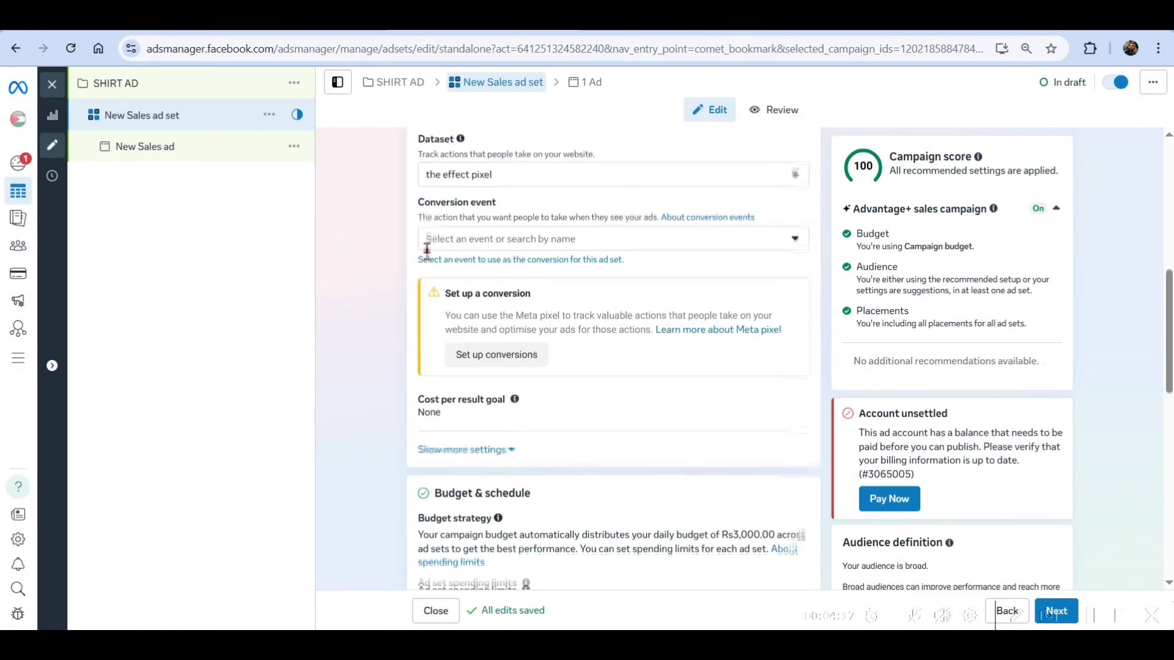
scroll(446, 271, "up", 1)
left_click(452, 312)
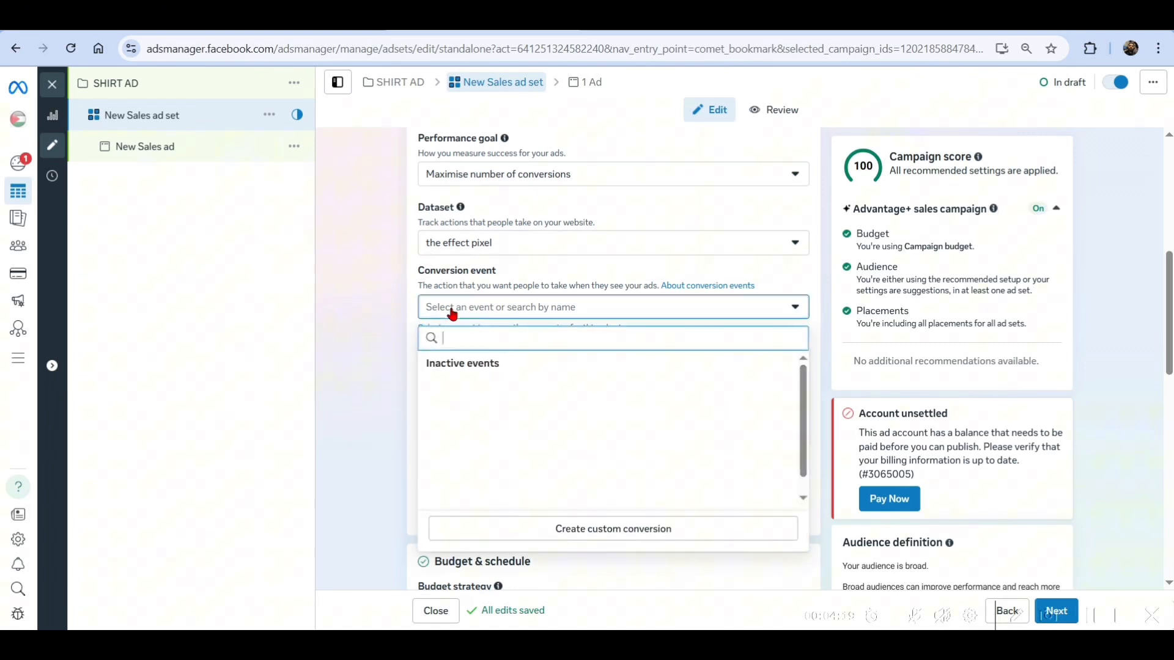
scroll(441, 429, "down", 2)
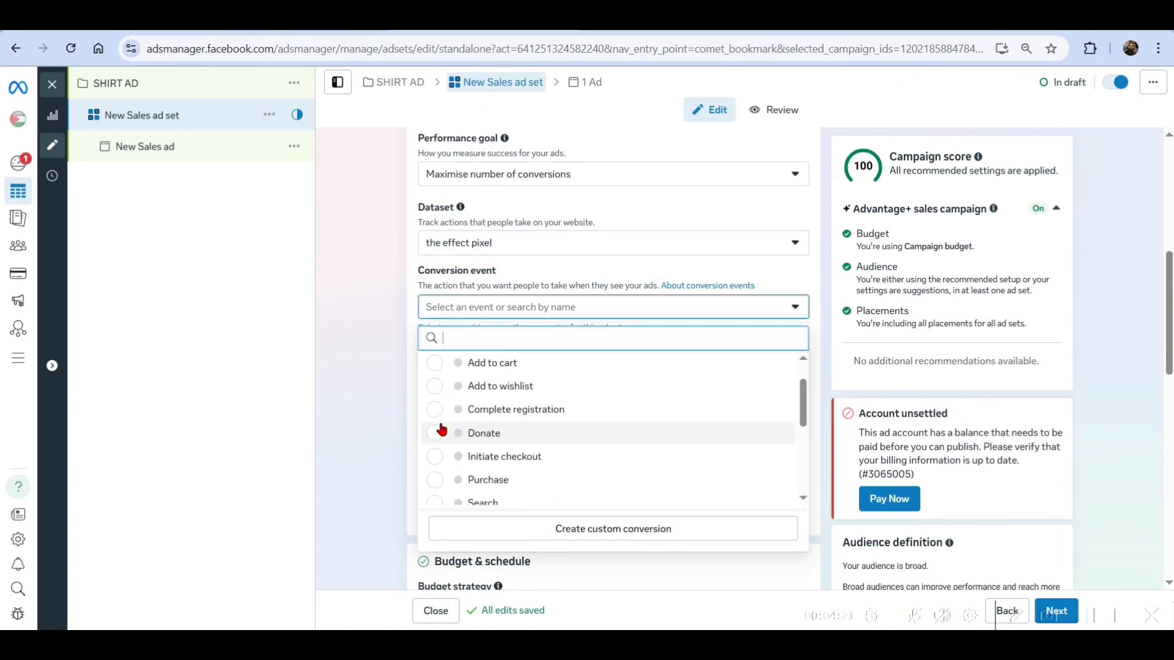
left_click(434, 466)
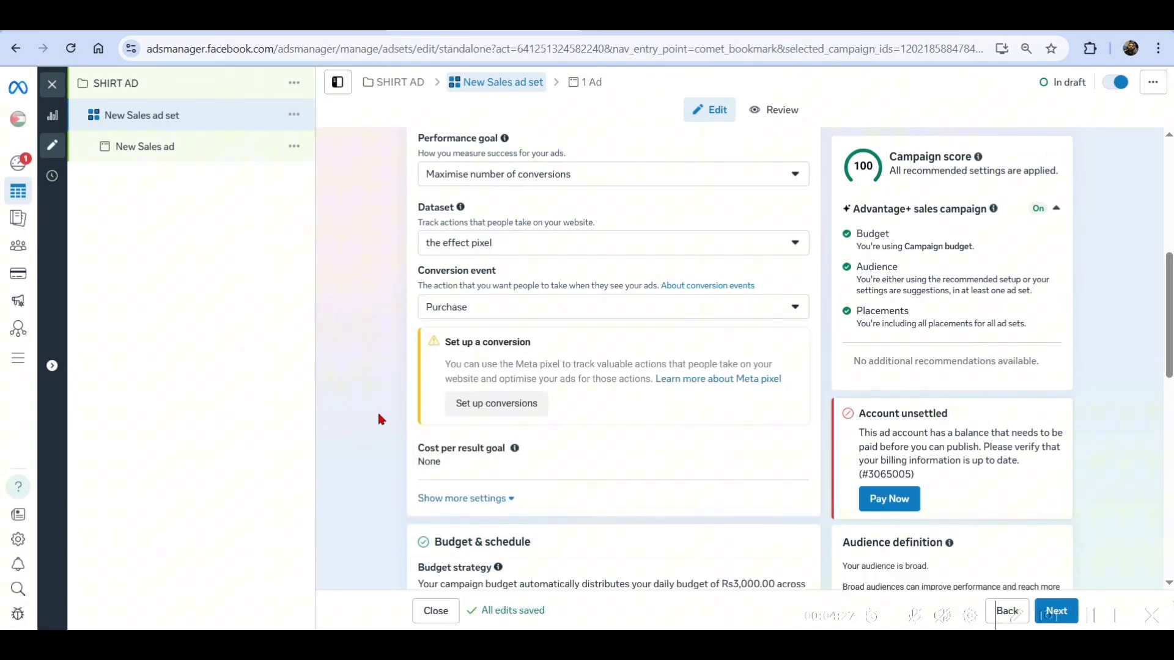
Step: Replace Pakistan with United States as the included location in the ad set's audience controls
scroll(579, 347, "down", 2)
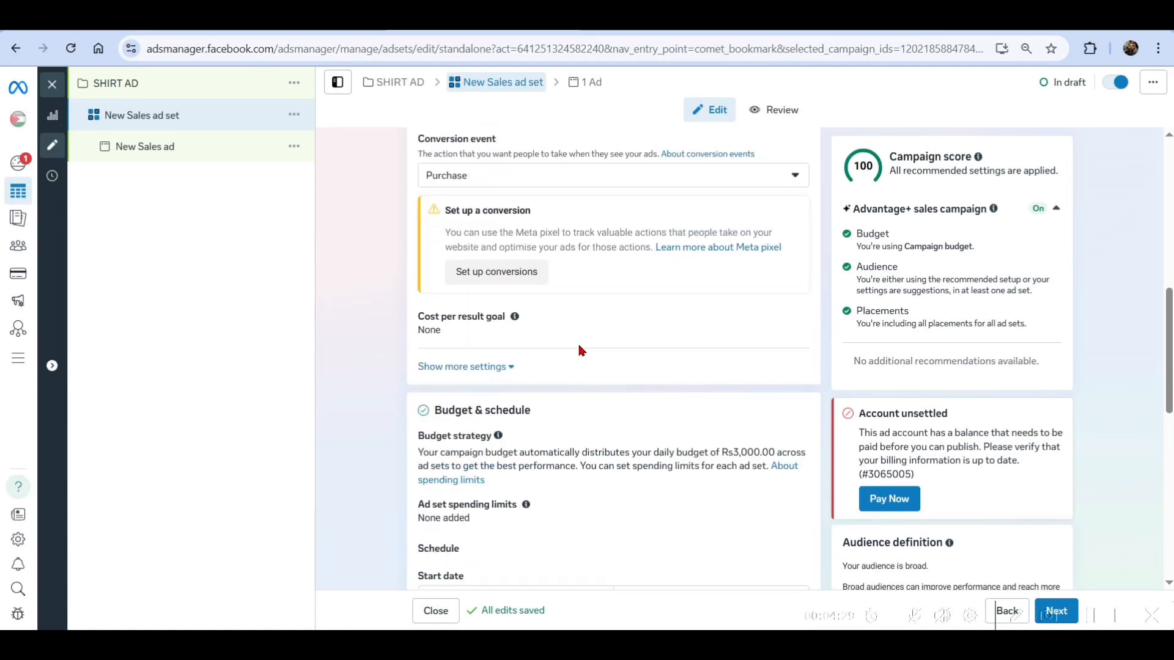
scroll(580, 350, "down", 3)
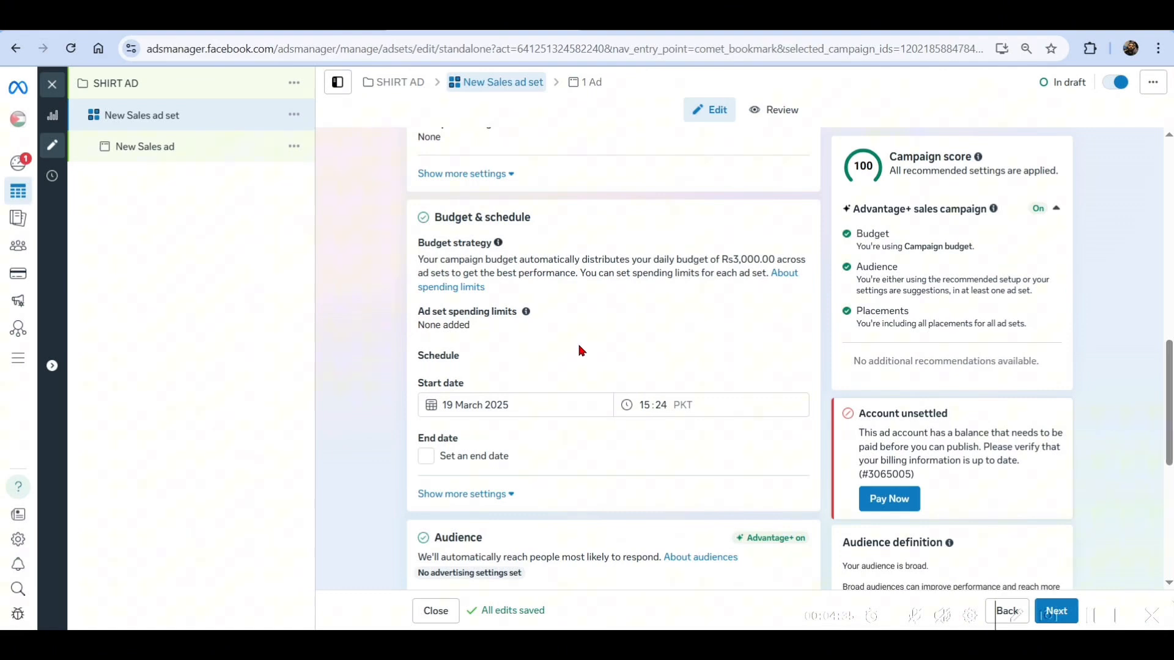
scroll(486, 359, "down", 2)
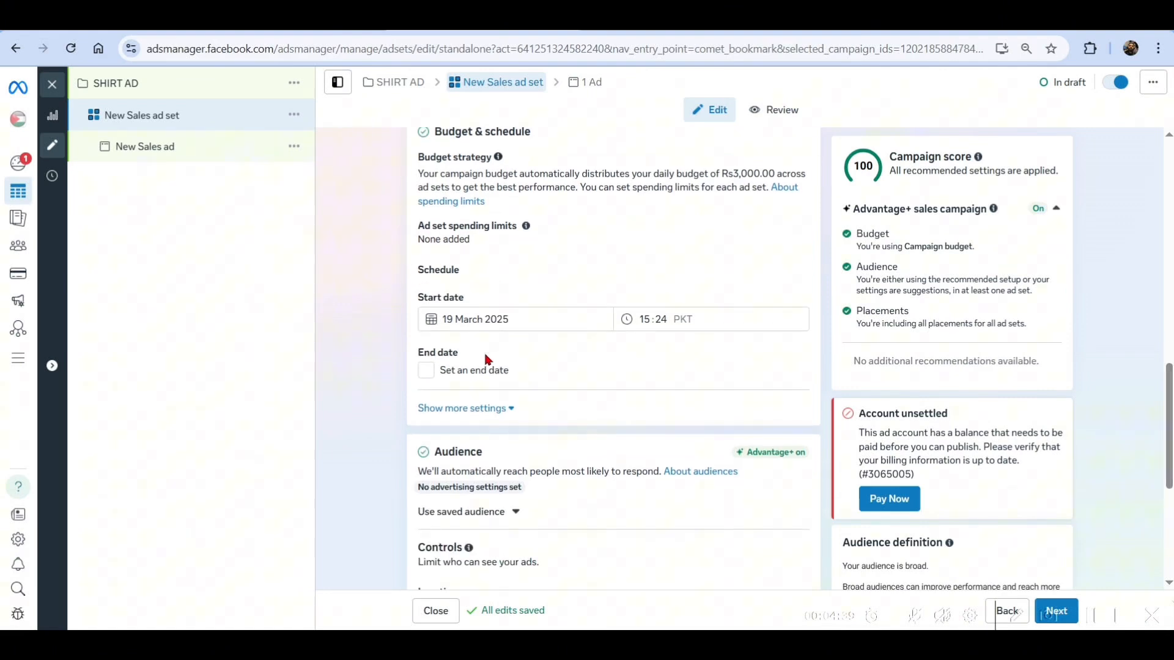
scroll(488, 359, "down", 3)
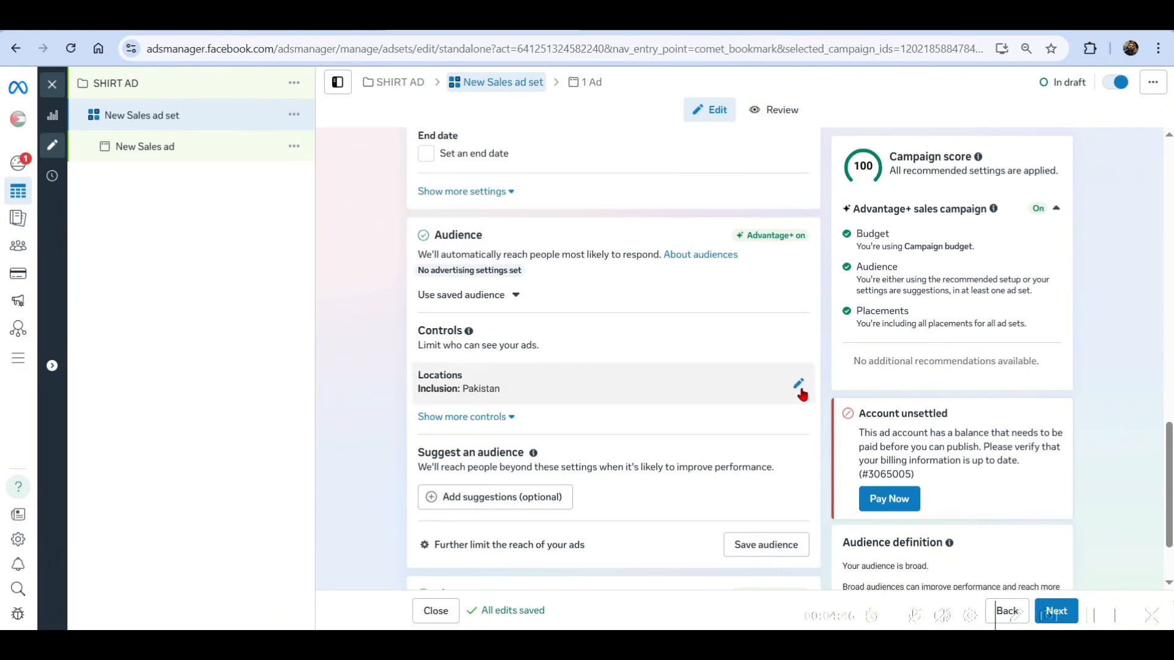
left_click(798, 391)
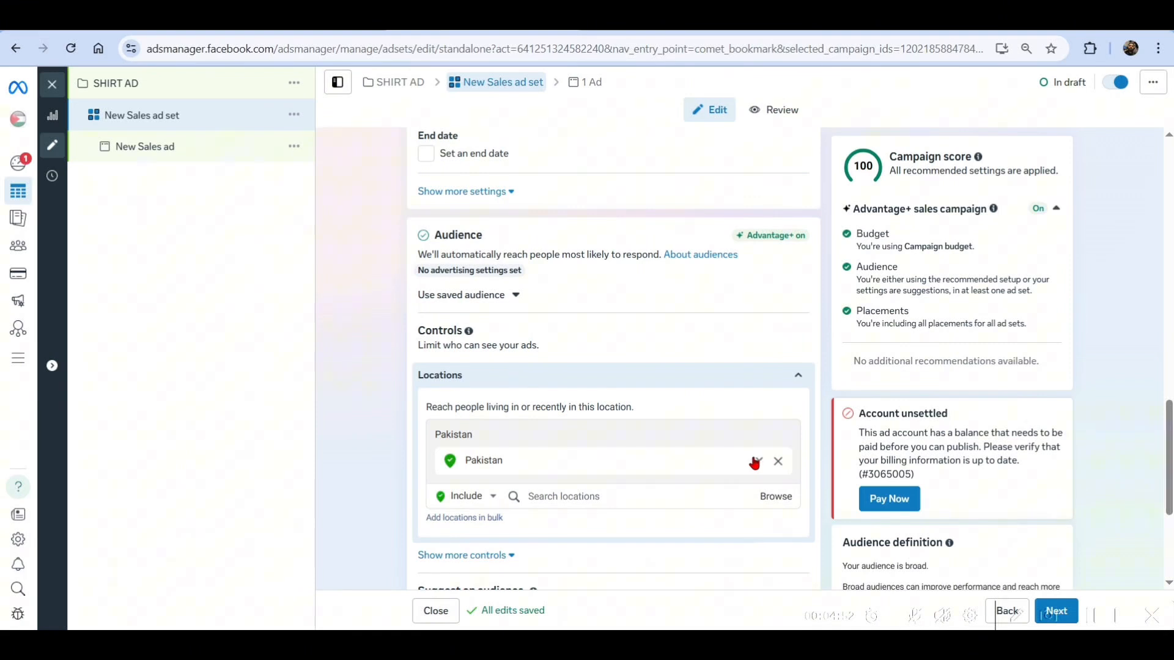
left_click(777, 461)
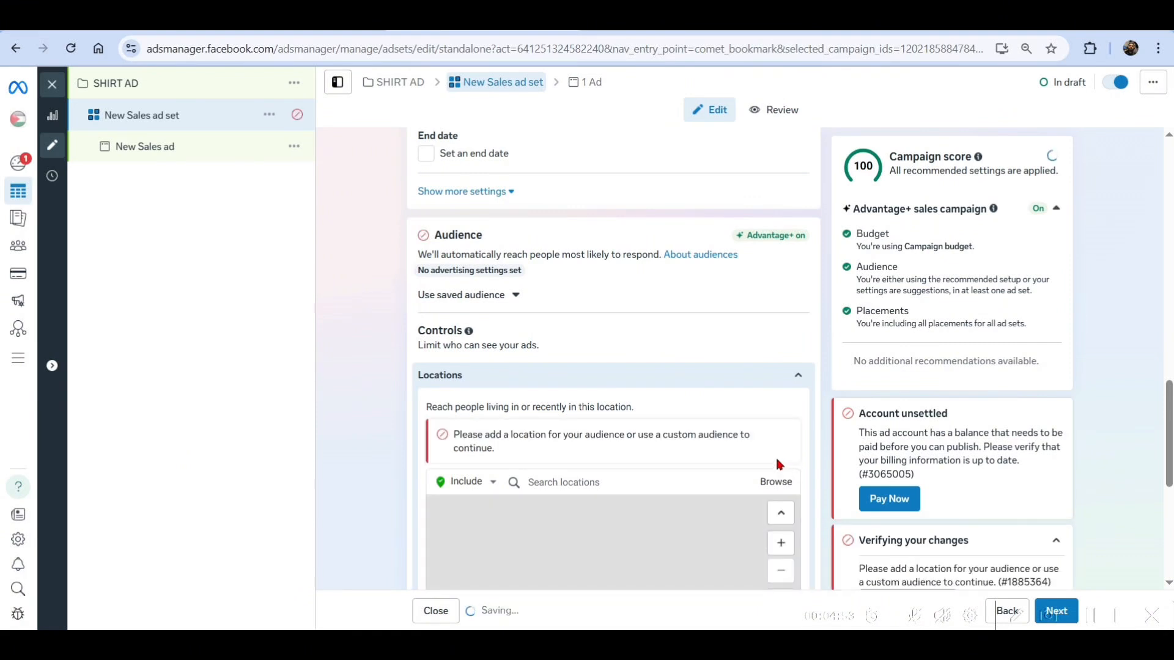
left_click(525, 482)
type("UNITED")
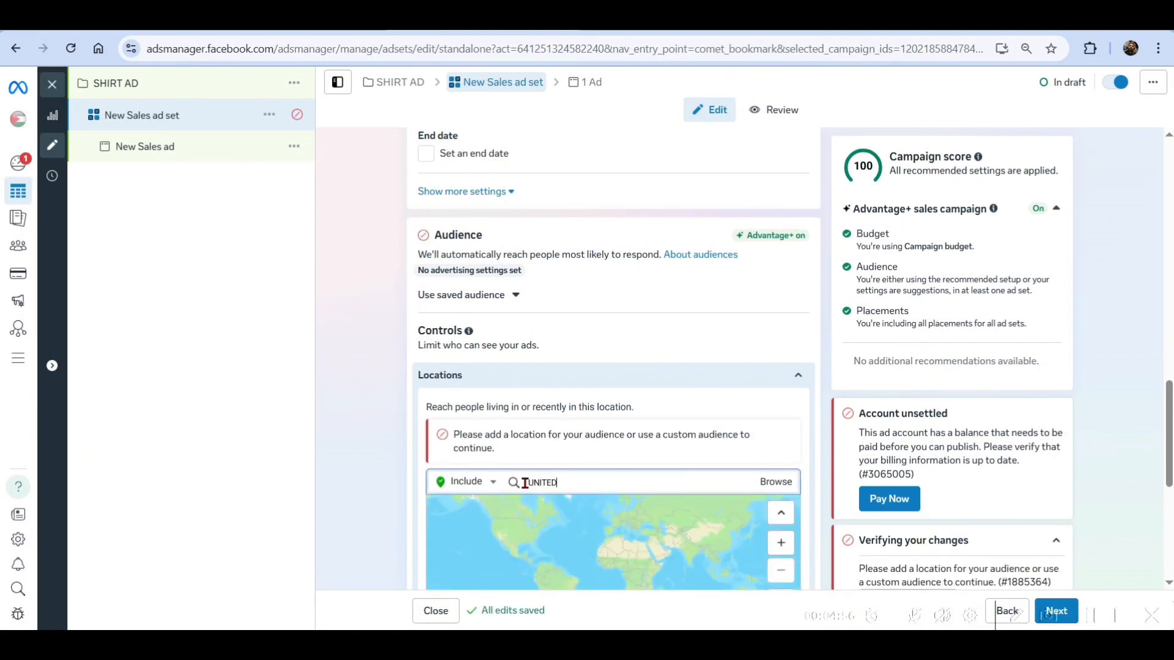
key("Return")
Step: Search the audience locations for newyork and dismiss the suggestions without adding a place
scroll(496, 453, "down", 3)
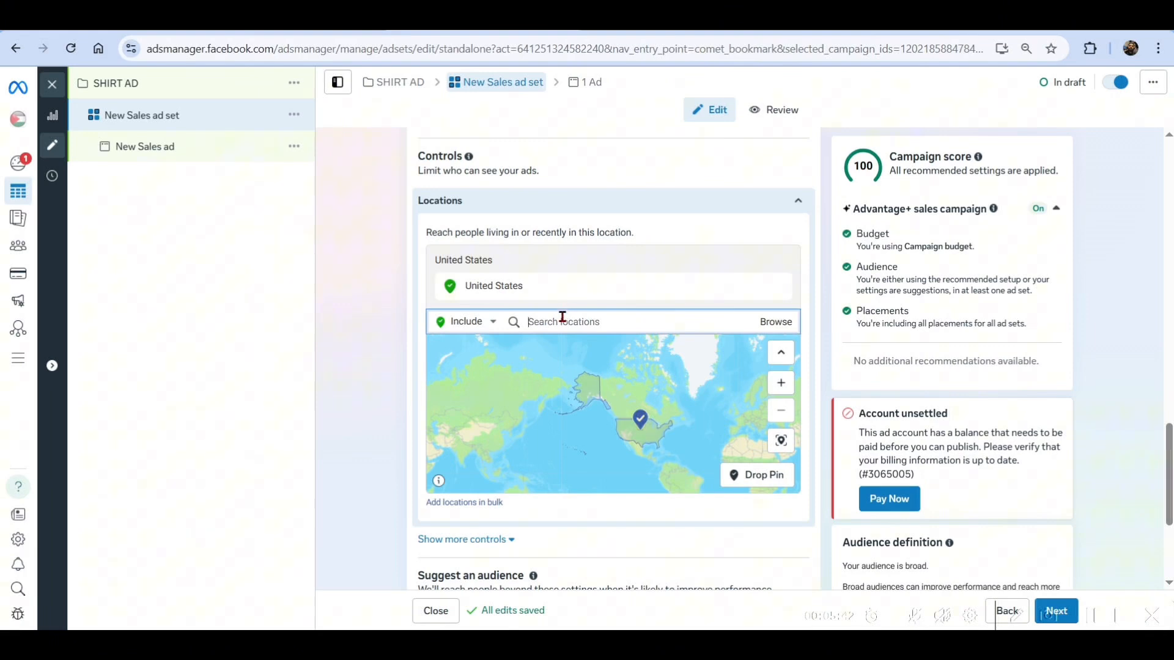
type("newyork")
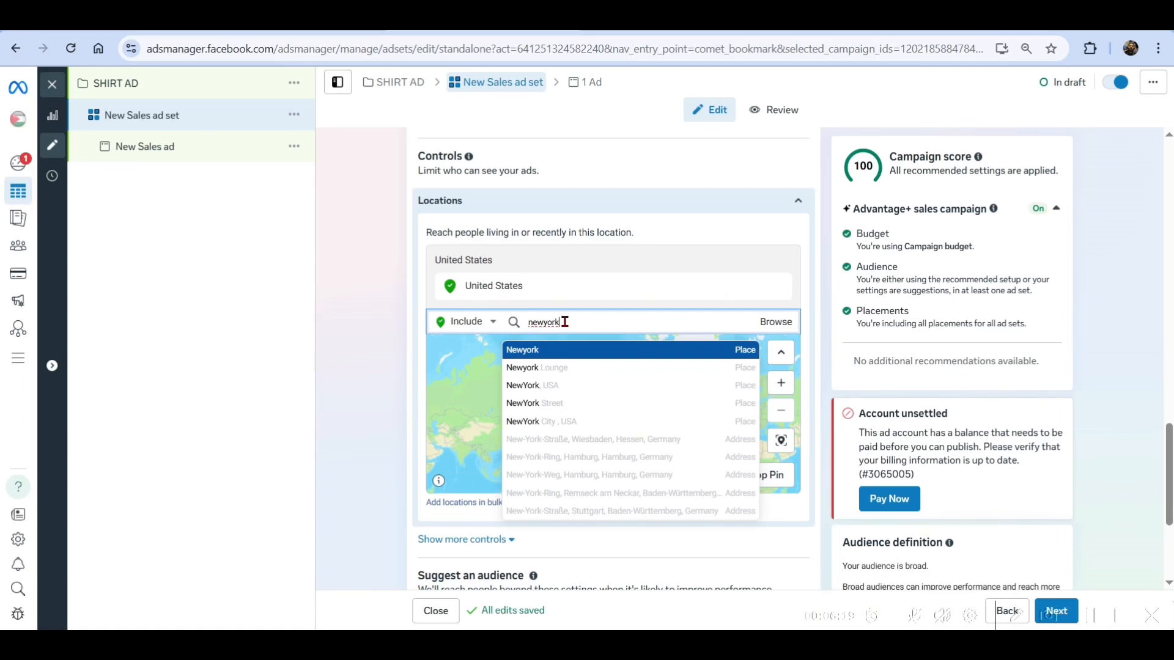
left_click(391, 338)
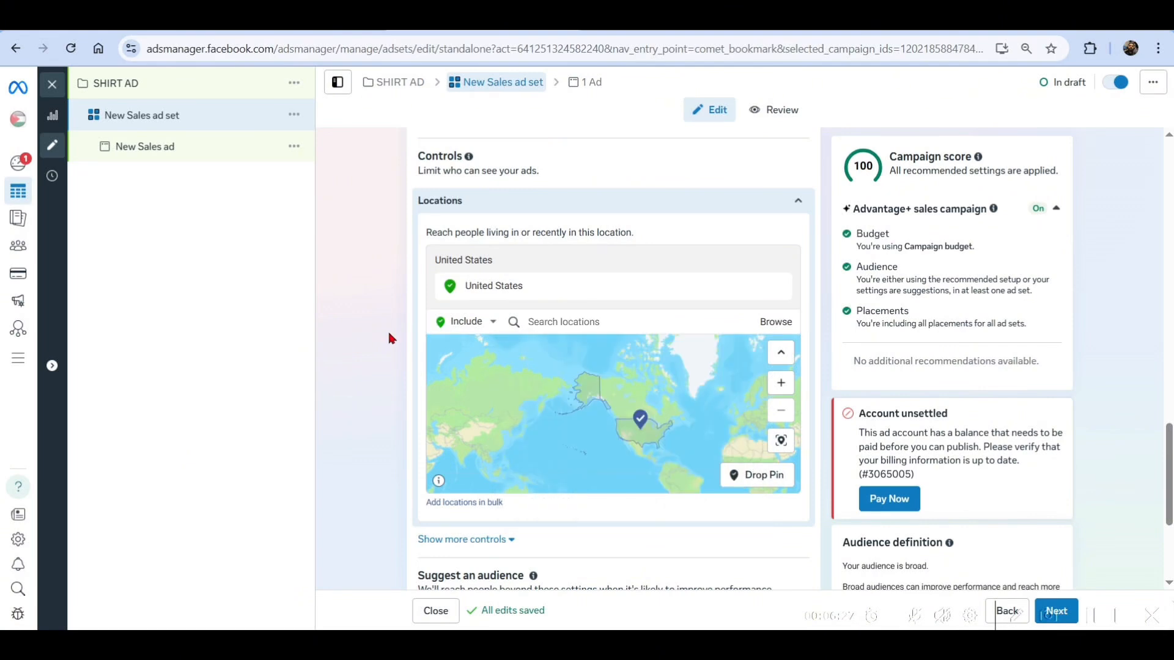
Step: Add audience suggestions to the ad set and set the suggested age range to 20–35
scroll(392, 338, "down", 4)
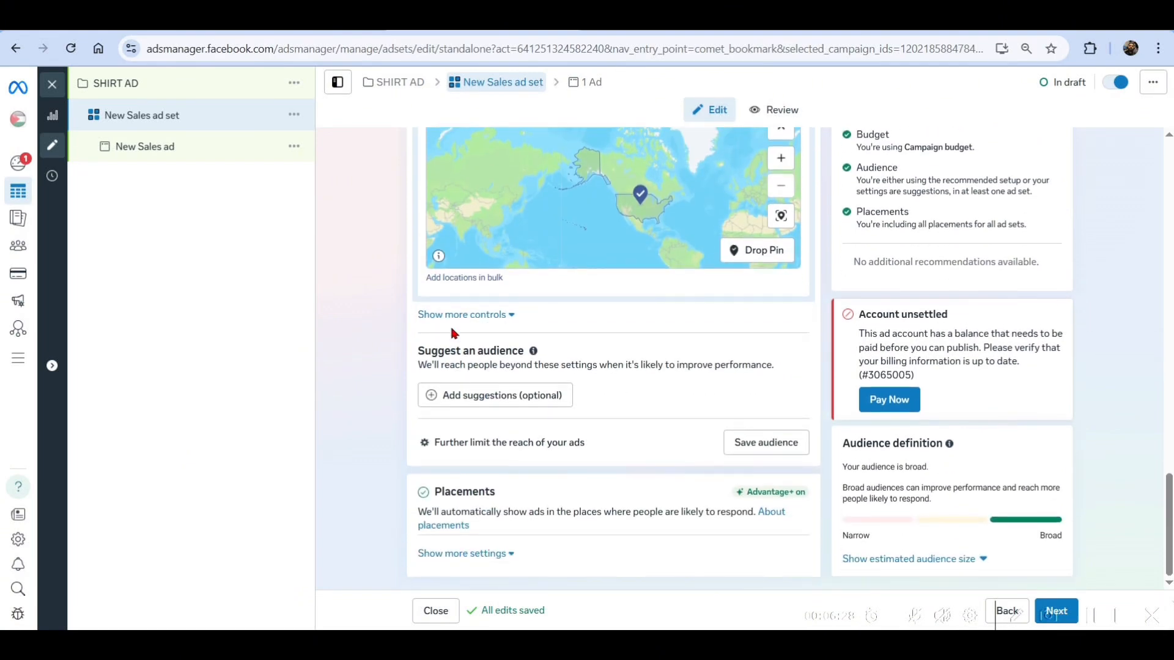
left_click(490, 399)
scroll(490, 401, "down", 1)
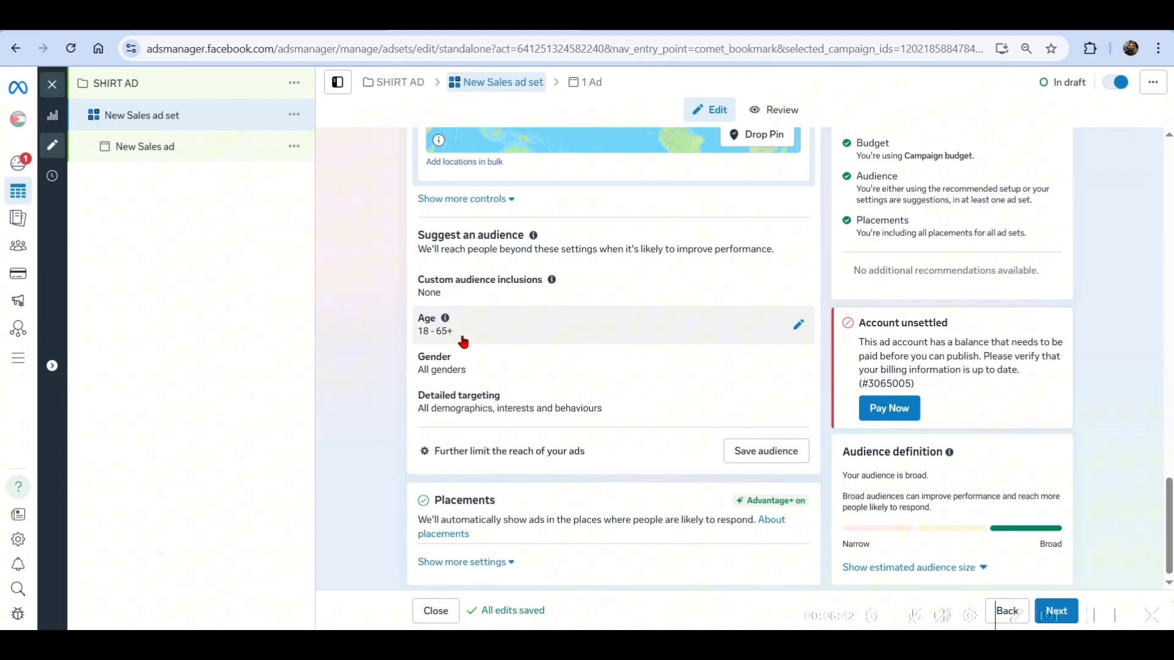
left_click(805, 327)
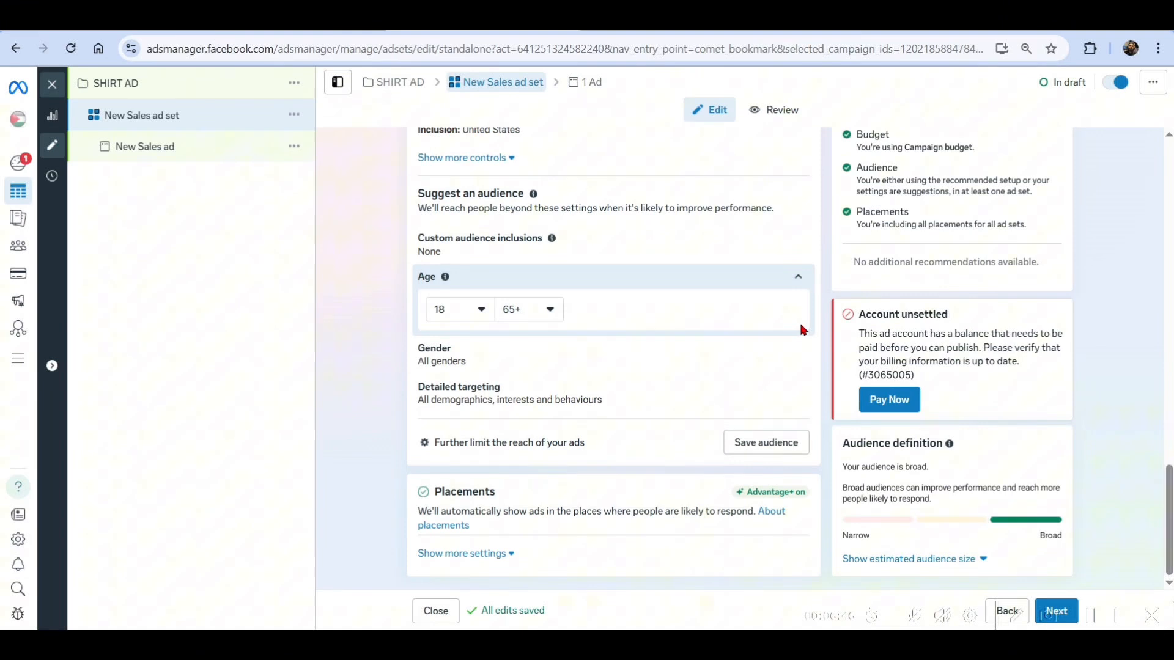
left_click(542, 312)
scroll(519, 437, "up", 6)
scroll(519, 437, "up", 4)
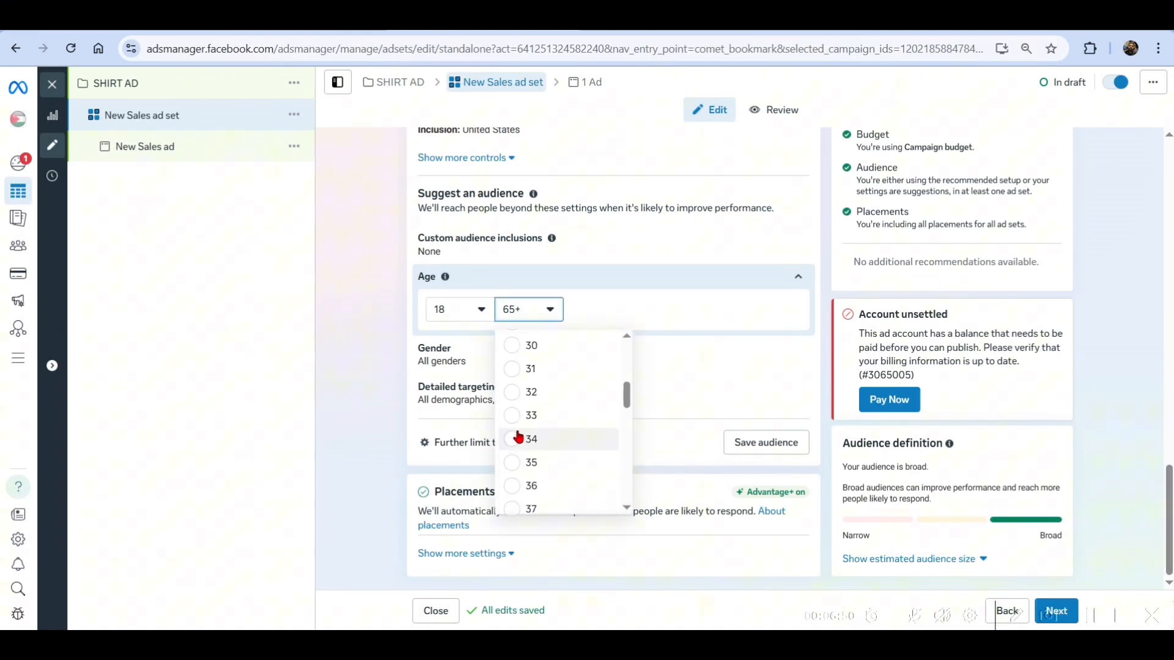
left_click(530, 464)
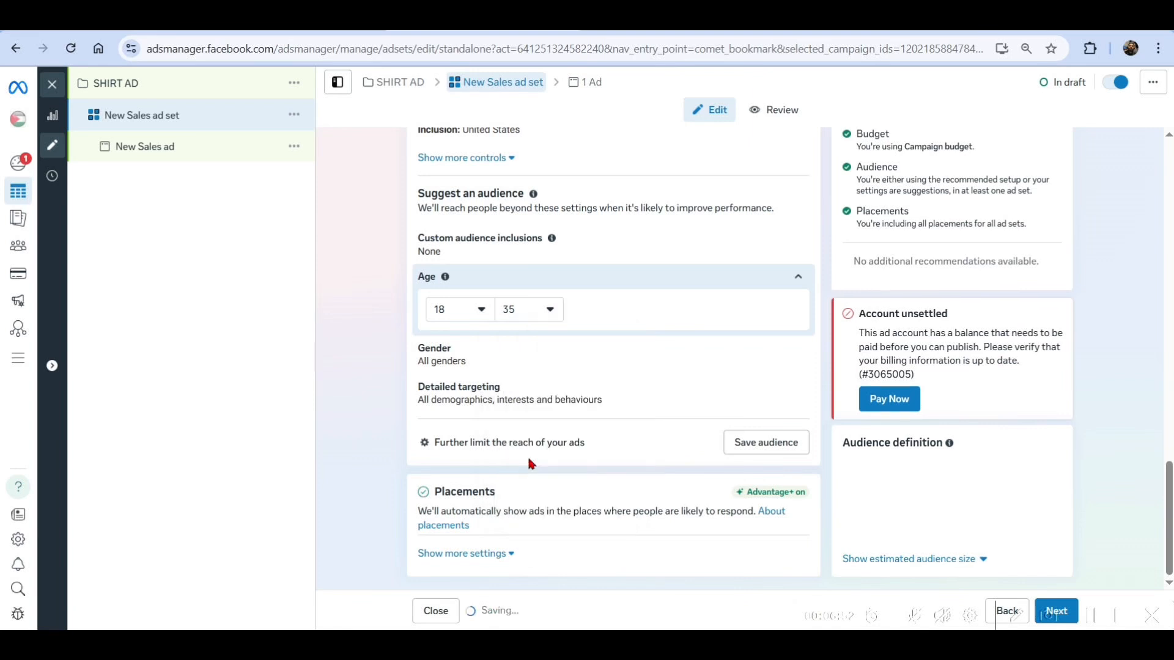
left_click(453, 311)
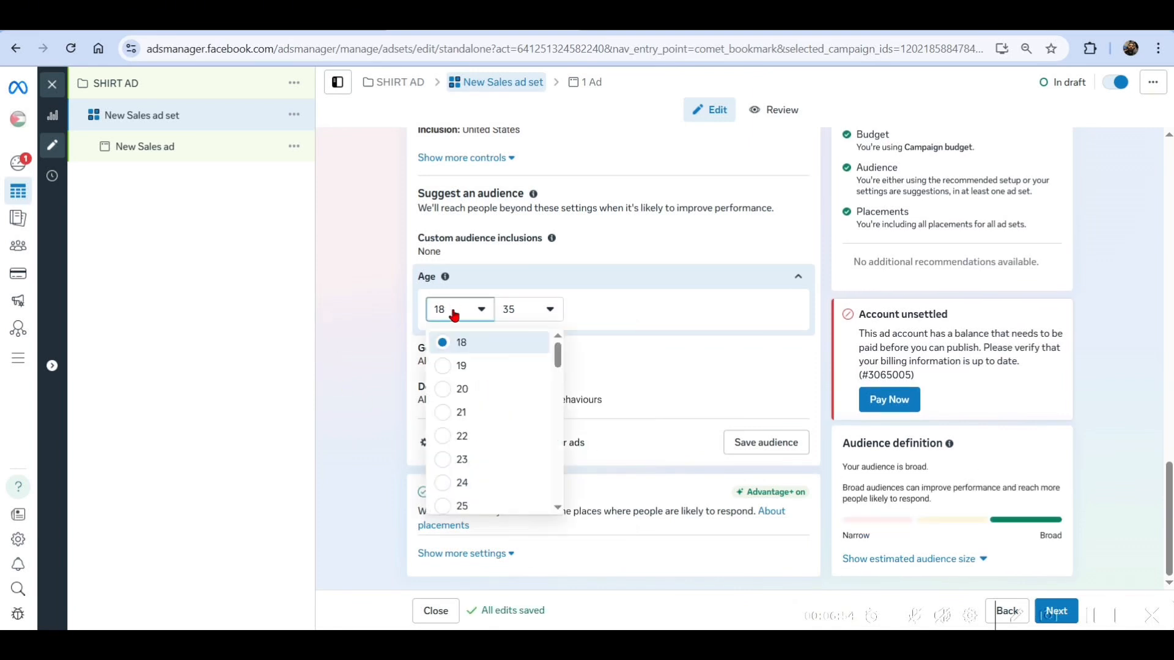
left_click(462, 389)
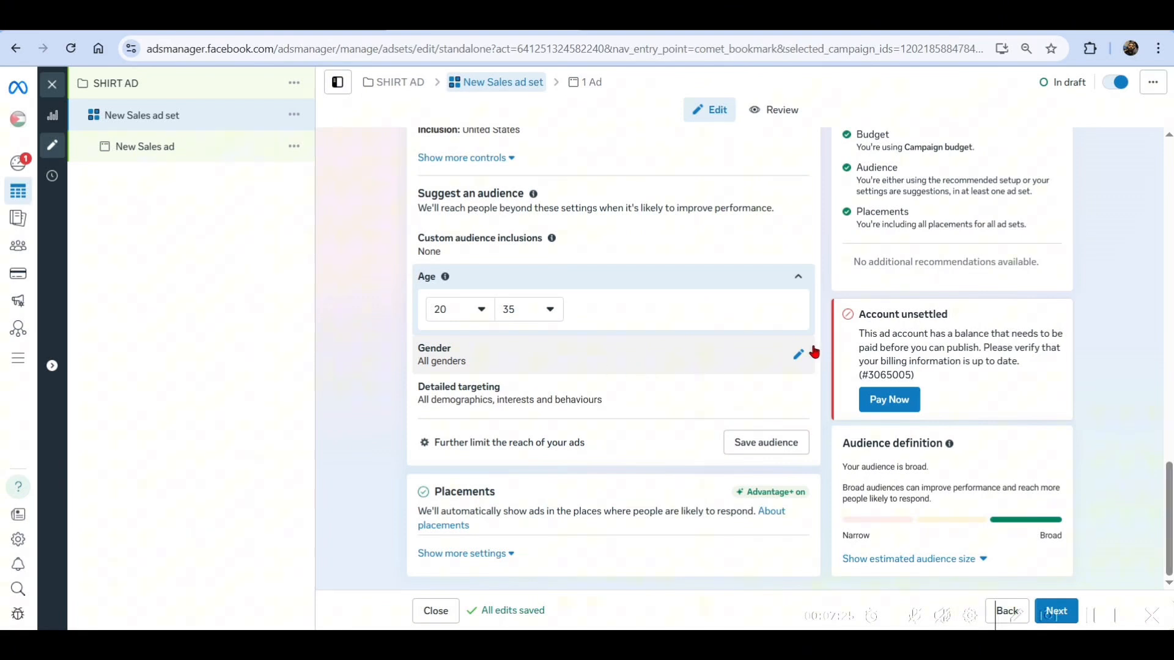
Step: Set the suggested audience's gender to Men
left_click(799, 355)
left_click(479, 351)
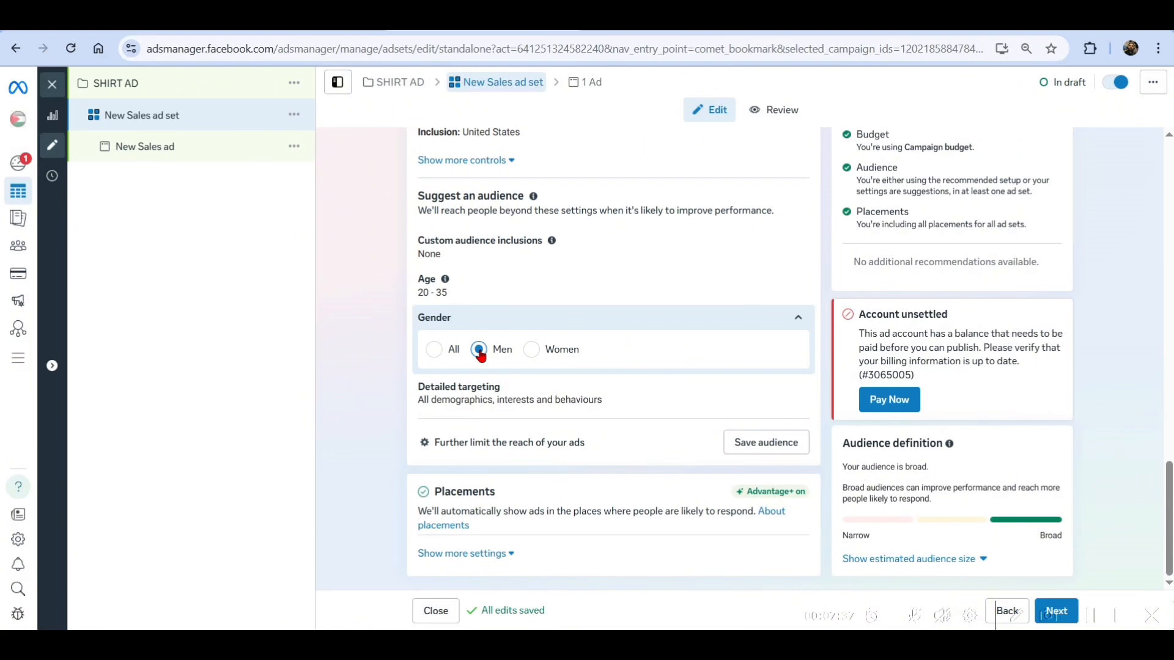
left_click(798, 317)
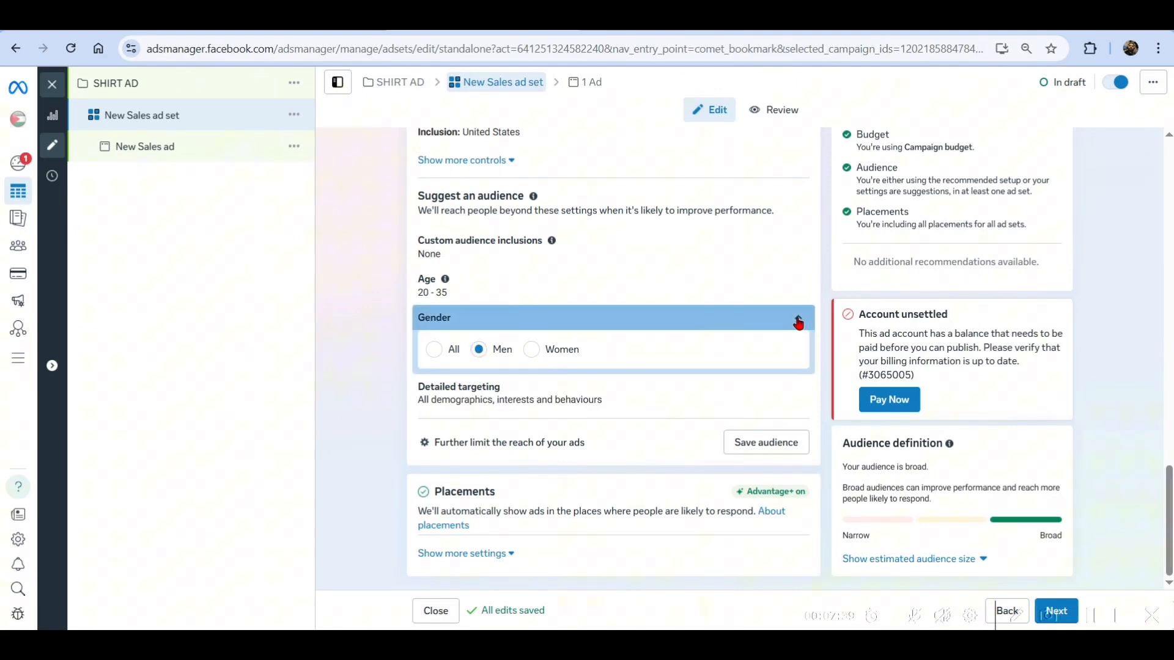
Step: Add T-shirt, Shirt, Clothing and Top (clothing) plus Online shopping (retail) as detailed targeting interests
left_click(542, 406)
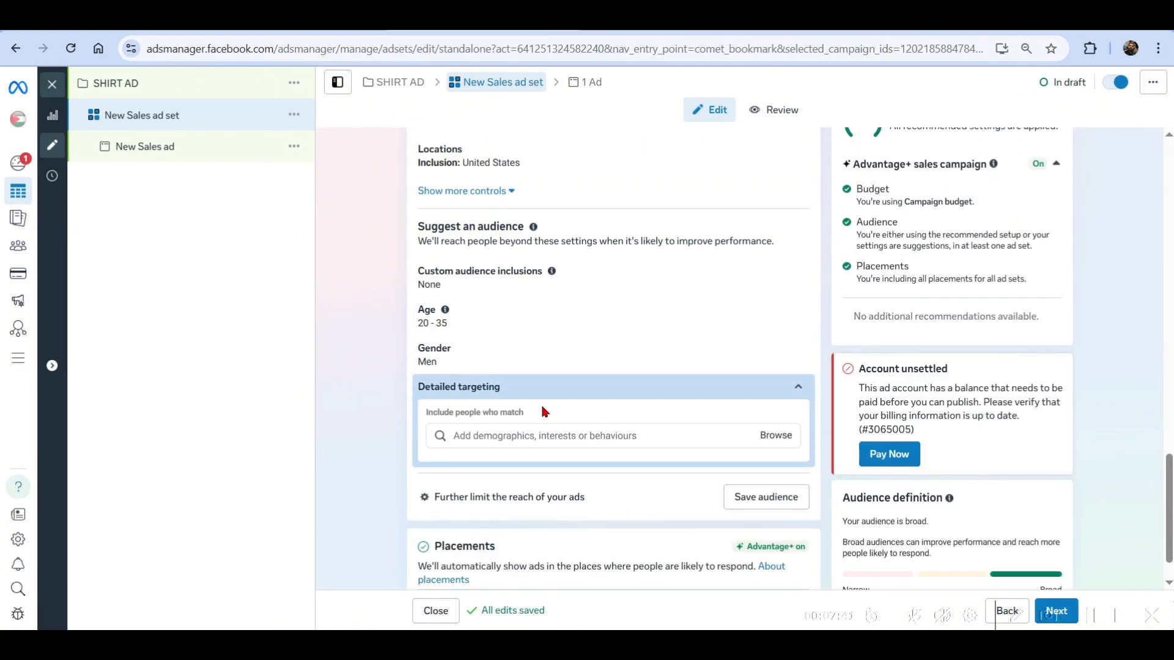
left_click(543, 433)
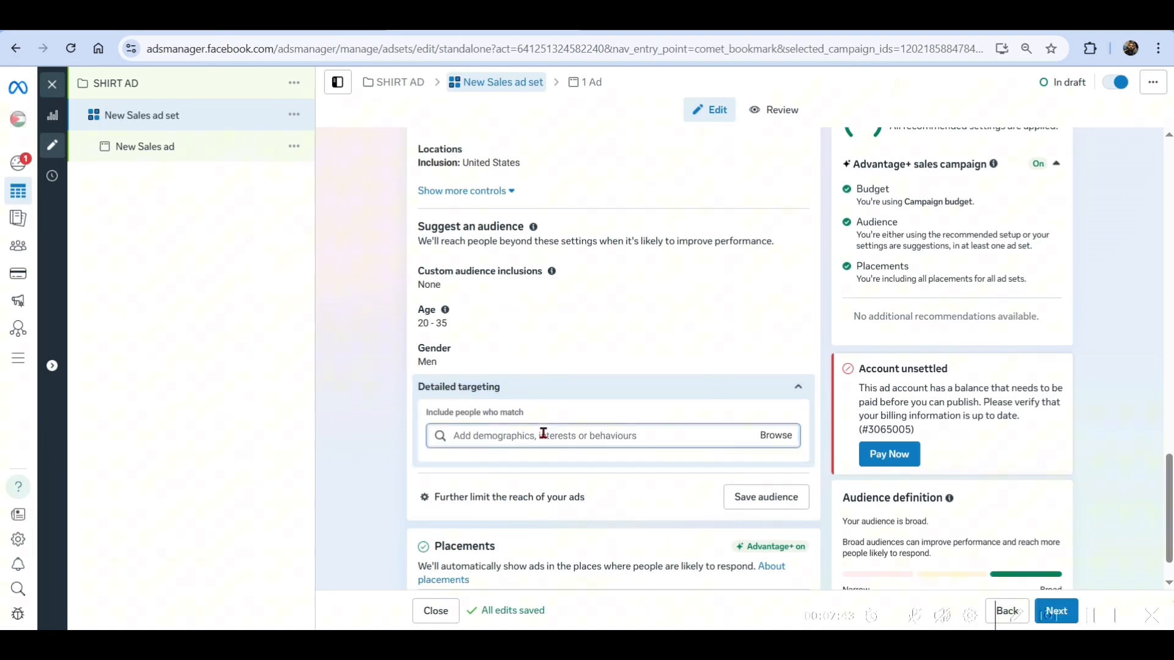
scroll(543, 435, "down", 1)
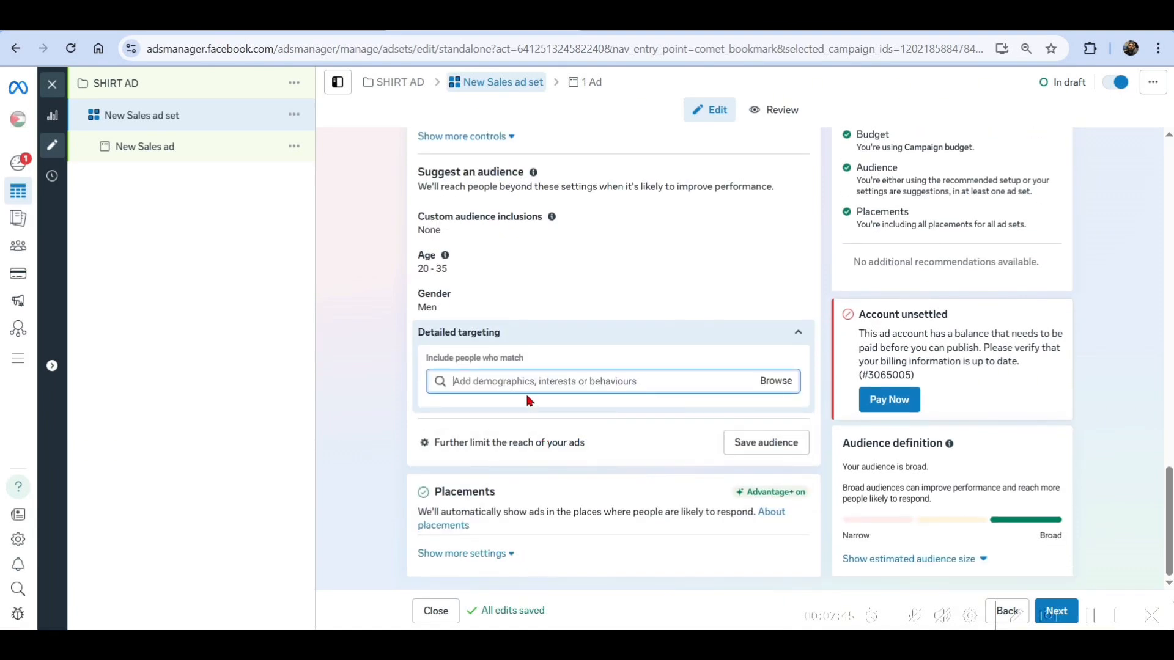
type("tshirt")
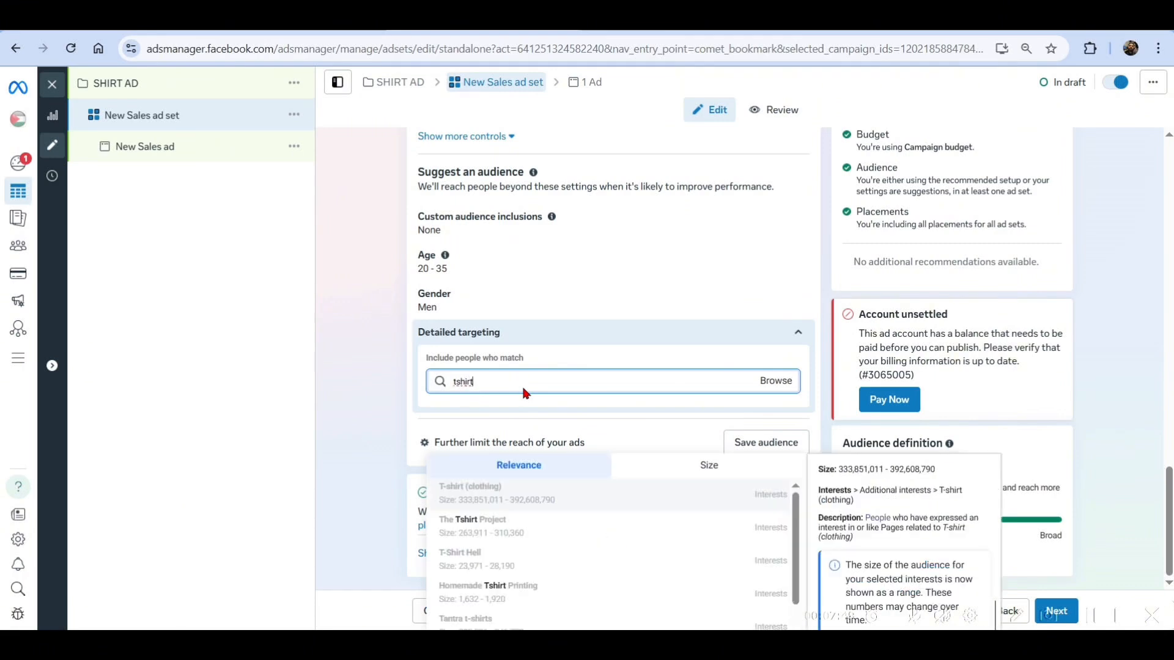
left_click(470, 500)
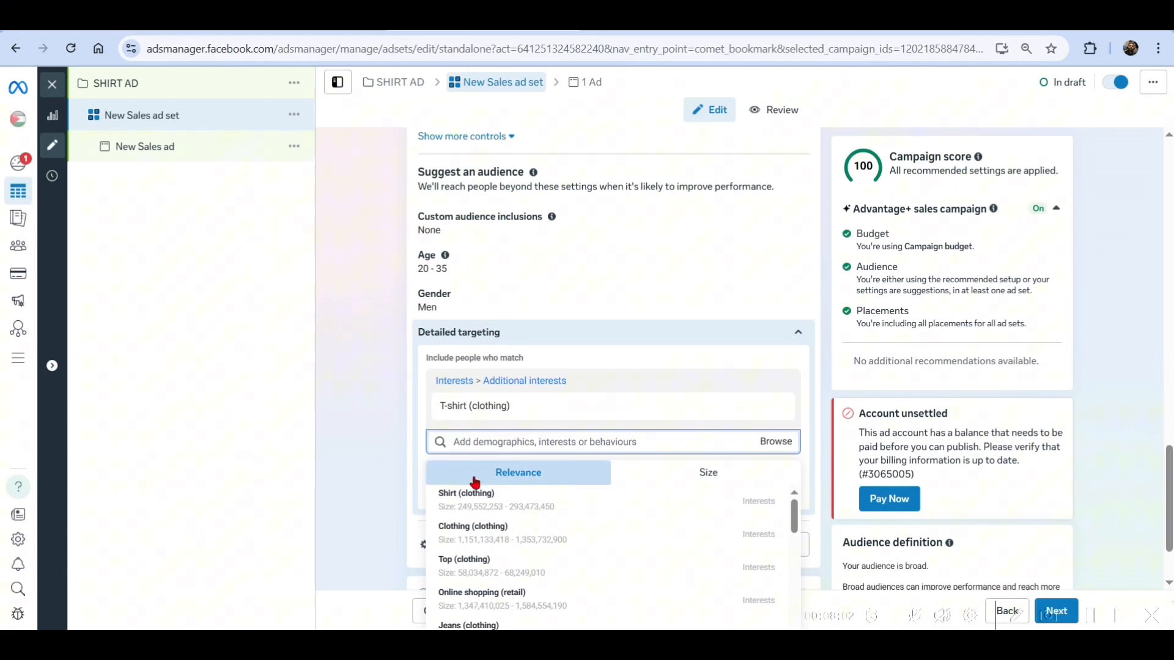
left_click(480, 516)
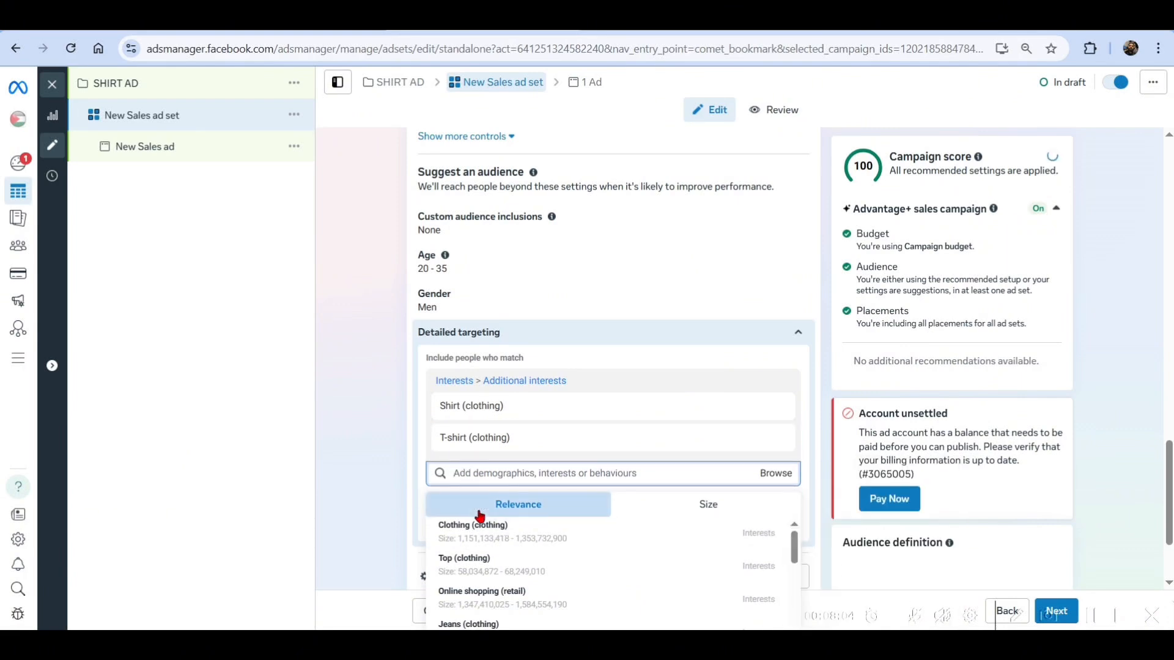
left_click(478, 530)
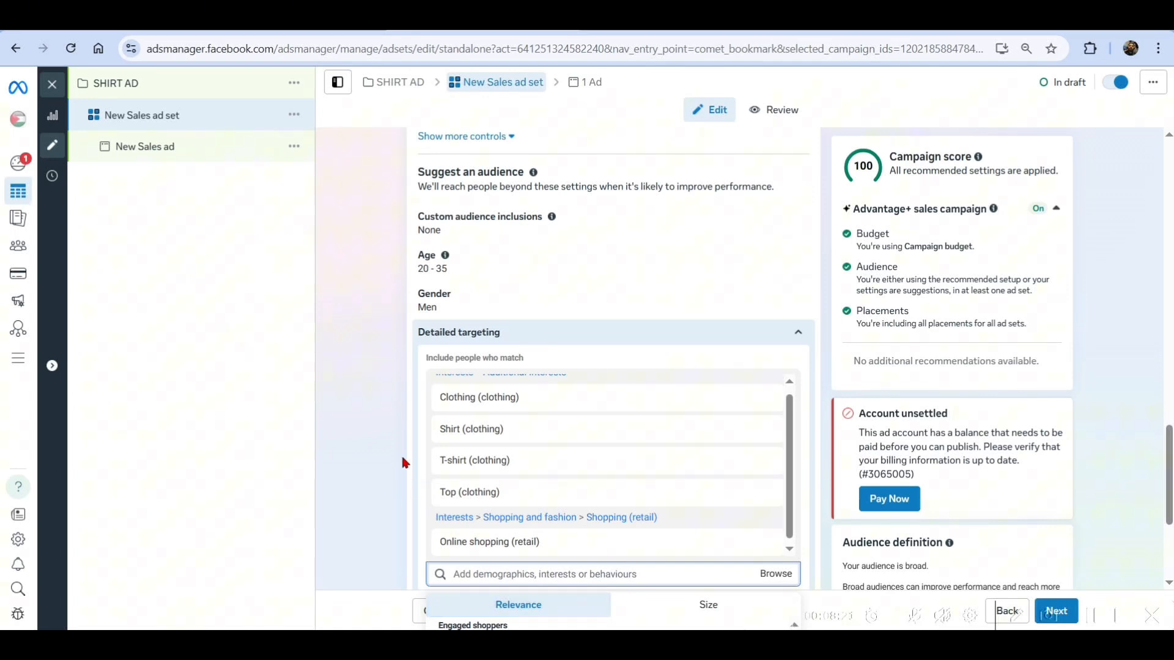
scroll(401, 453, "down", 4)
scroll(329, 439, "up", 15)
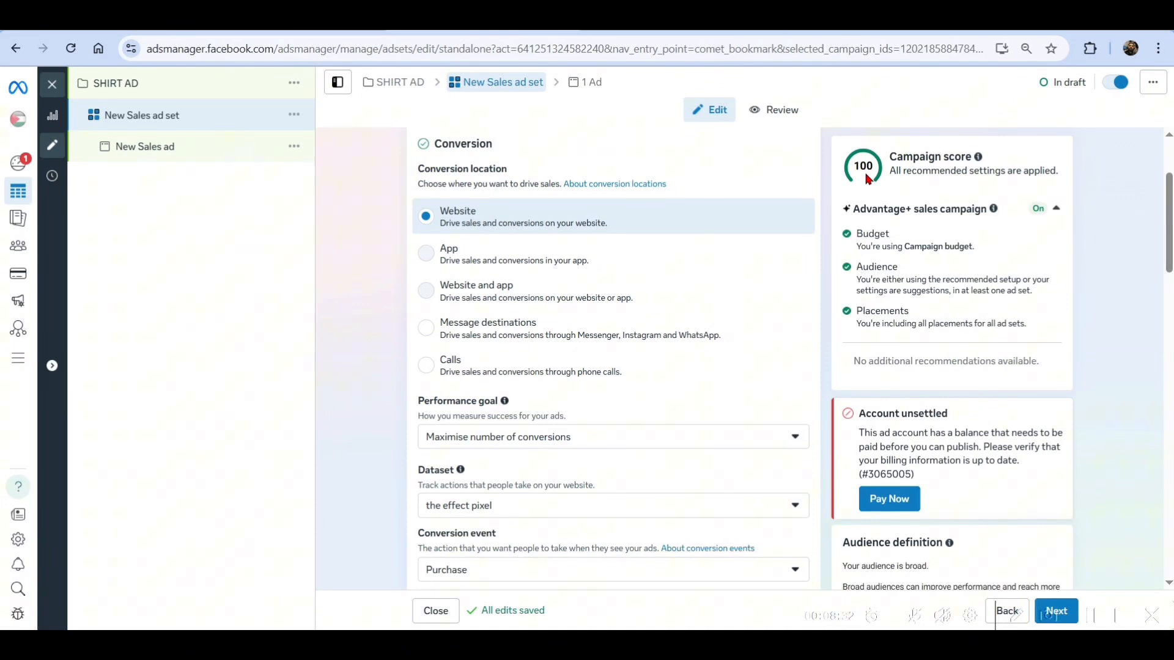
Step: Choose 3 Lionz as the Facebook Page for the New Sales ad and check its Instagram account options
left_click(146, 147)
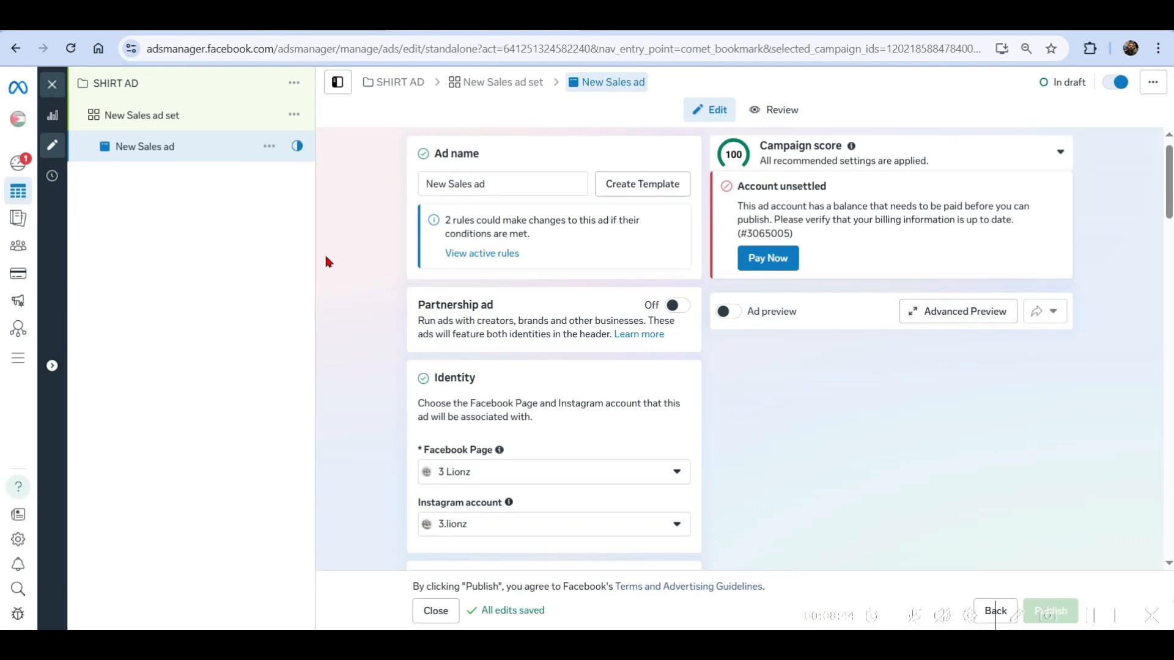
scroll(326, 262, "down", 2)
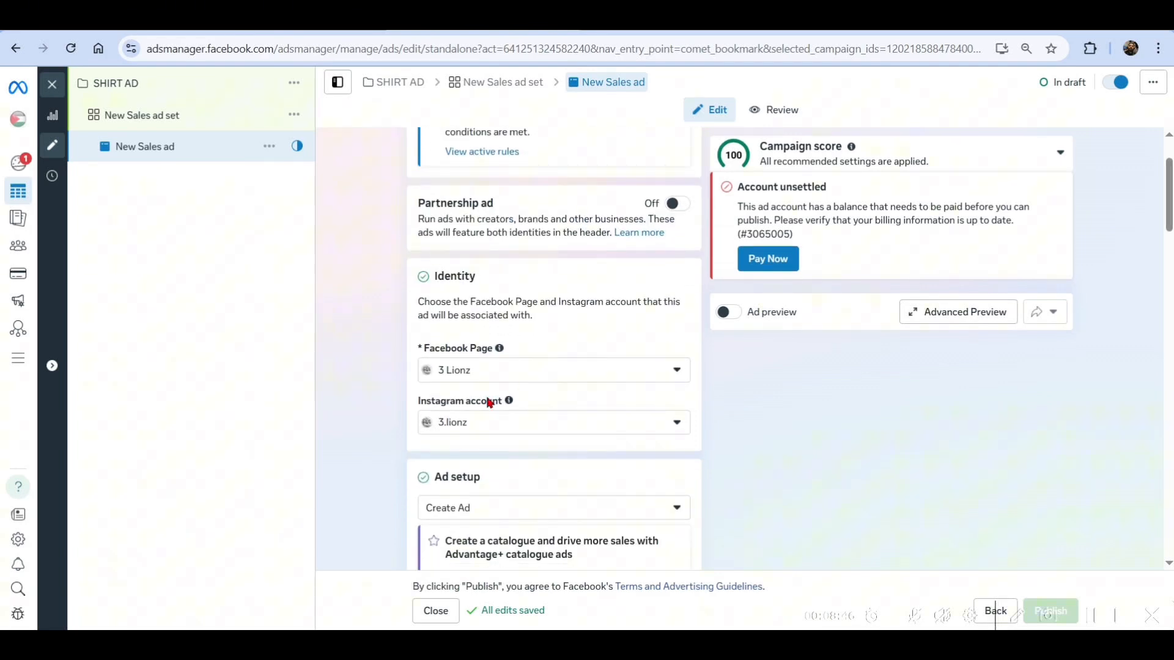
scroll(480, 373, "down", 1)
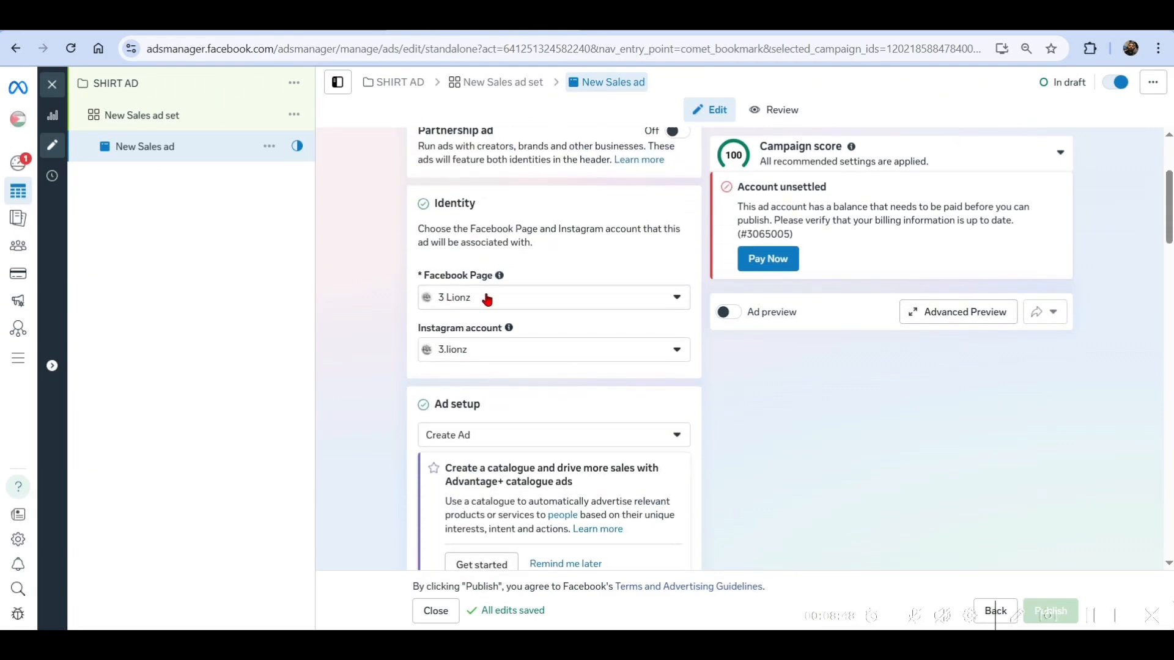
left_click(487, 299)
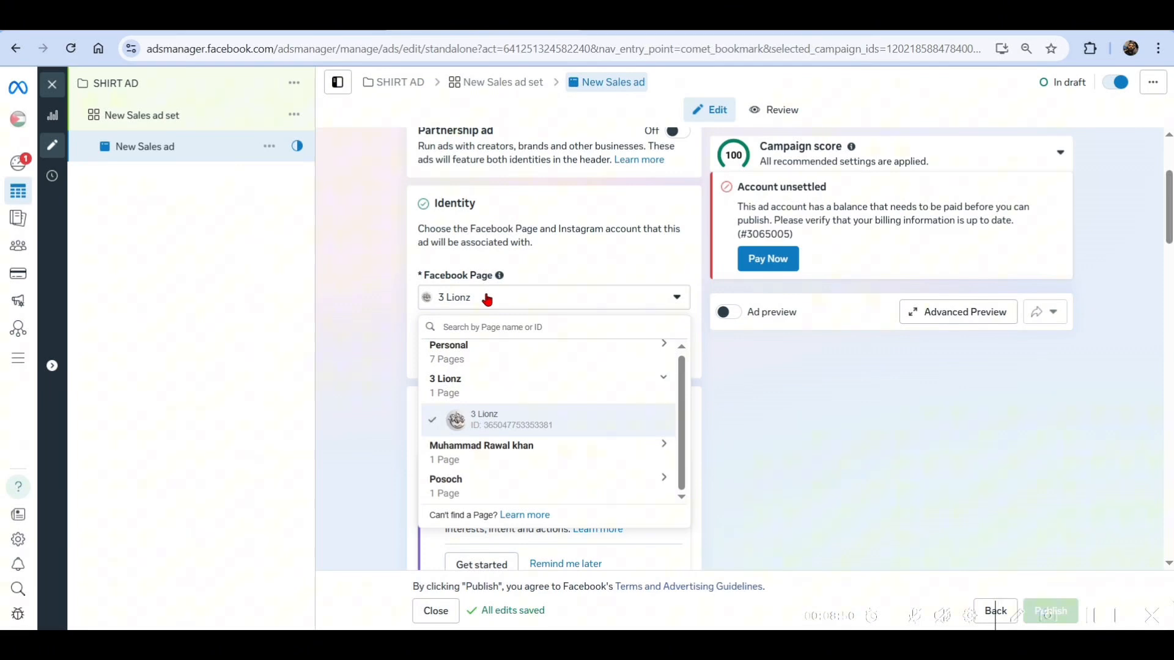
scroll(481, 443, "up", 1)
left_click(493, 428)
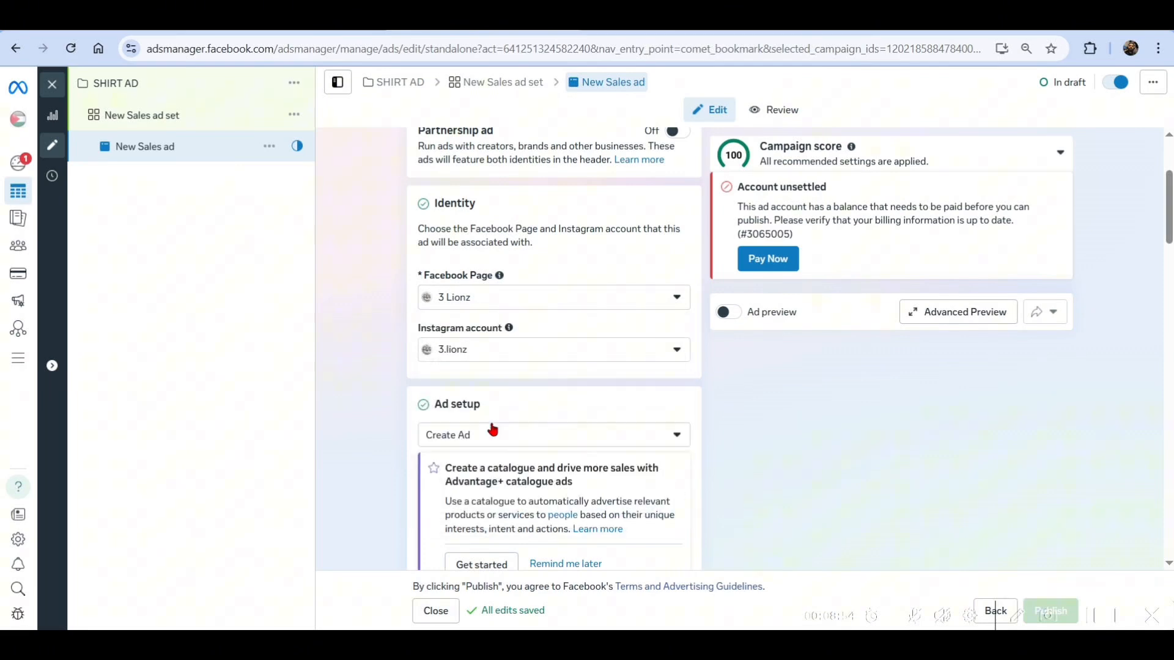
left_click(506, 350)
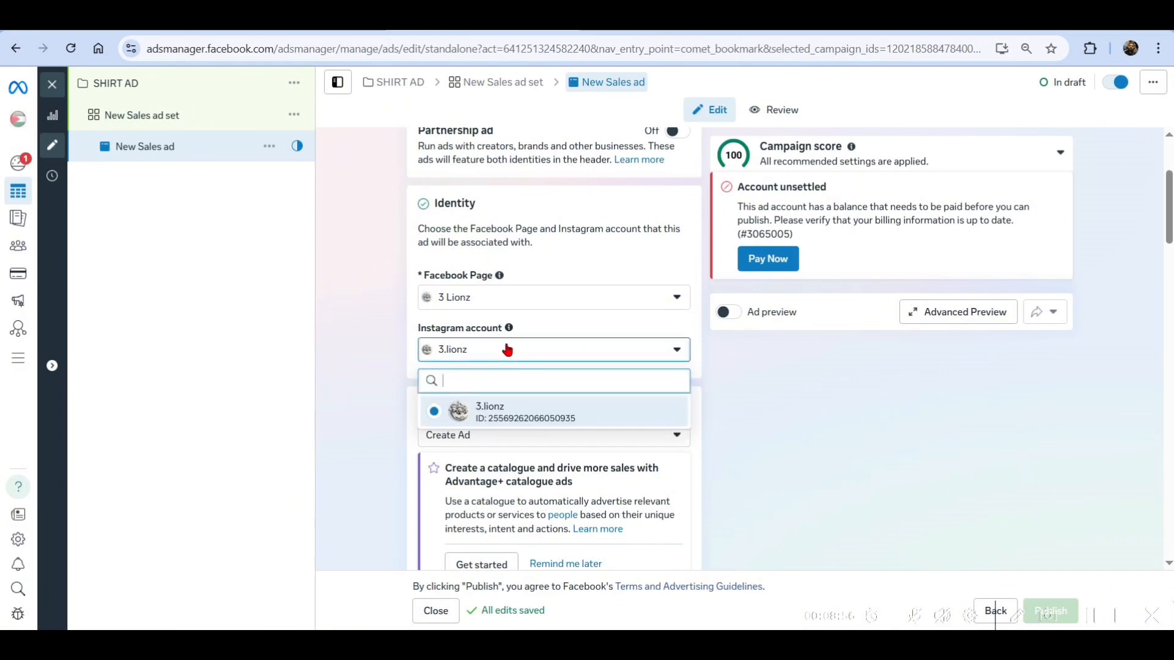
left_click(292, 358)
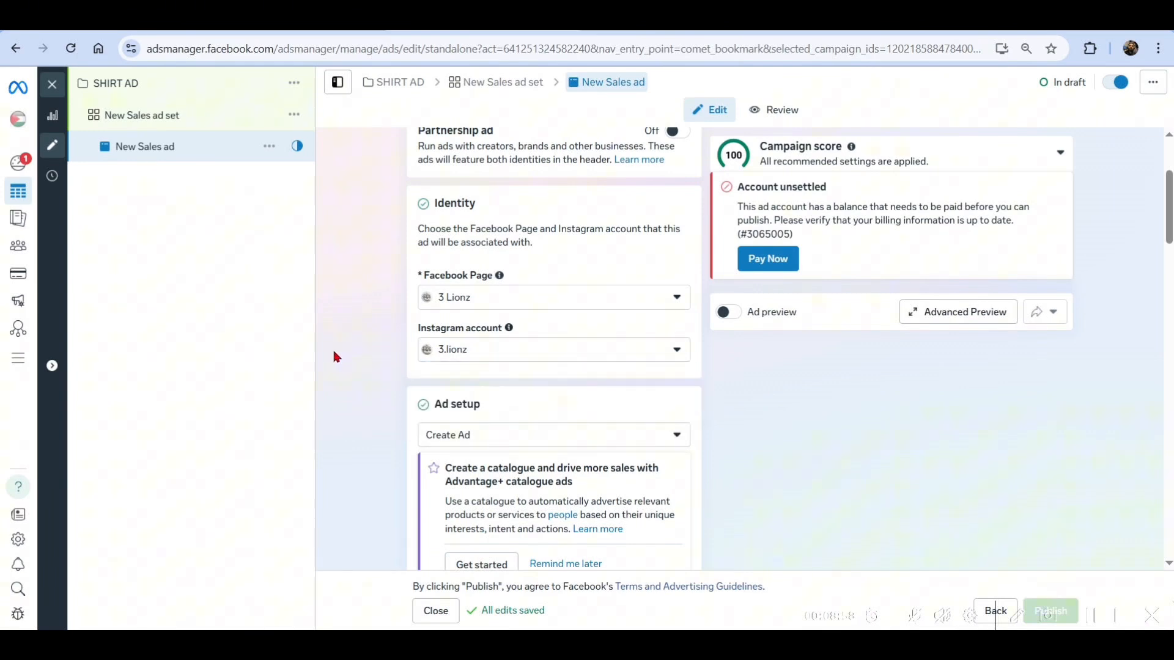
scroll(542, 326, "up", 3)
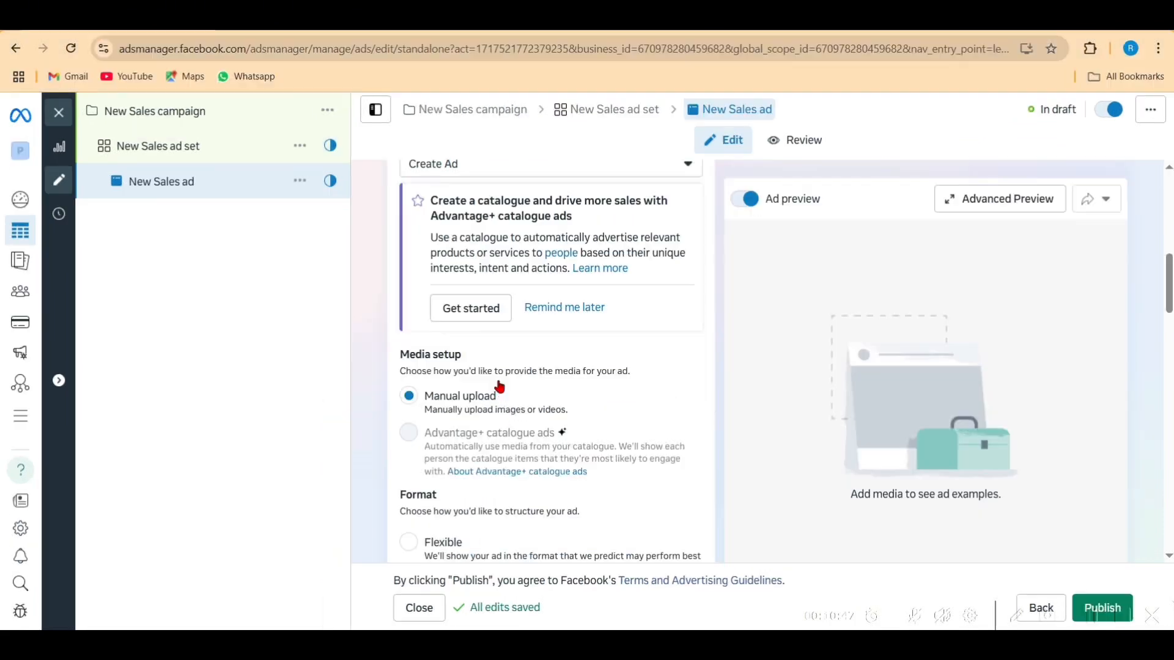
Step: Review the media setup, format and multi-advertiser options in the New Sales ad's setup section
scroll(497, 385, "down", 1)
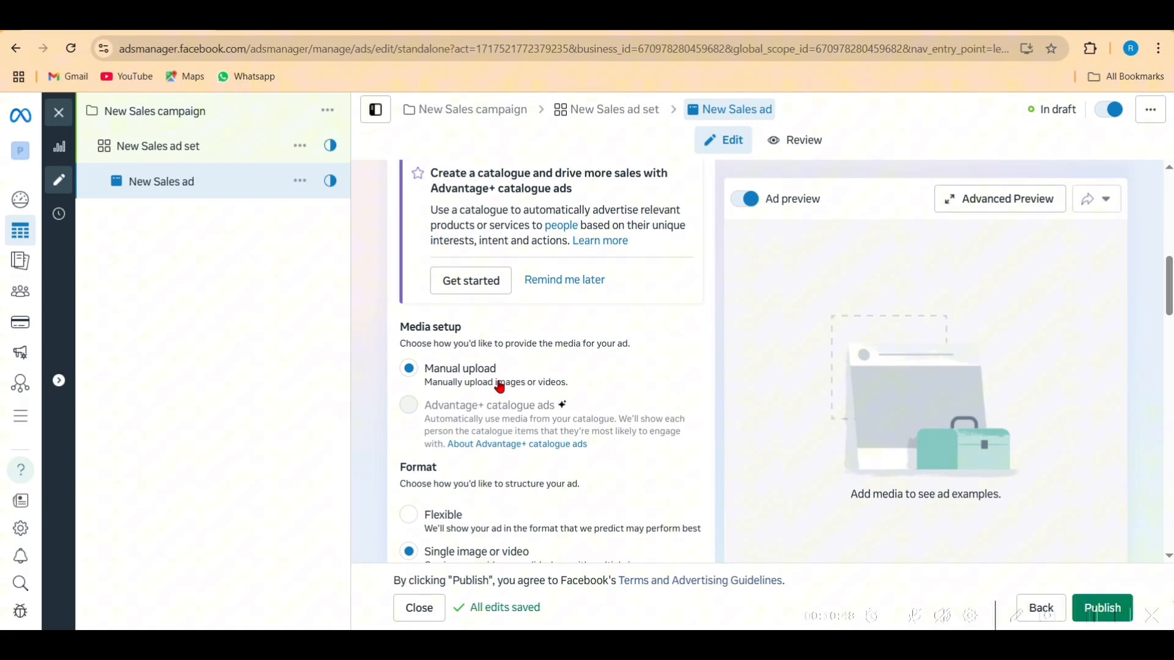
mouse_move(470, 404)
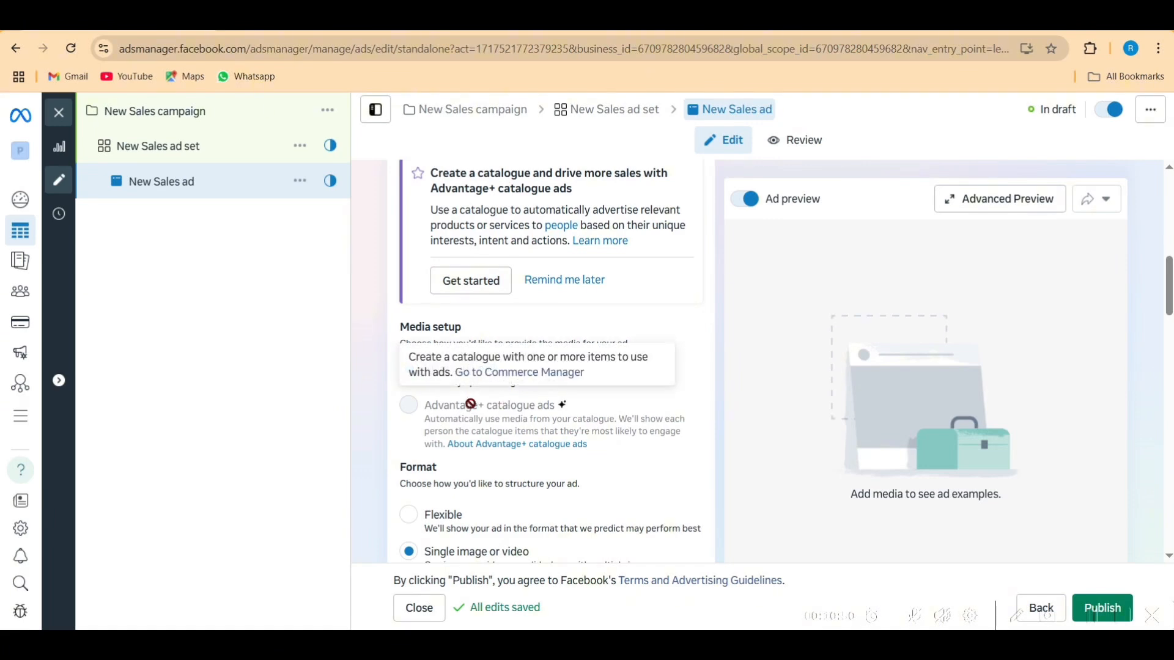
scroll(428, 428, "up", 1)
scroll(398, 446, "down", 1)
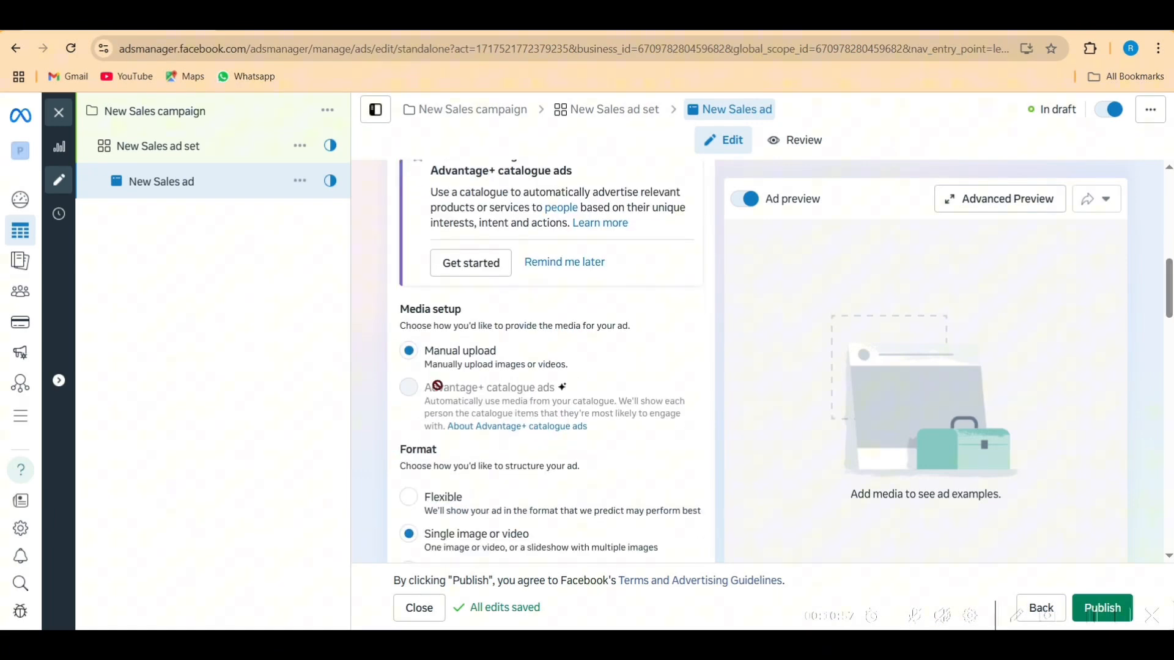
scroll(396, 455, "down", 3)
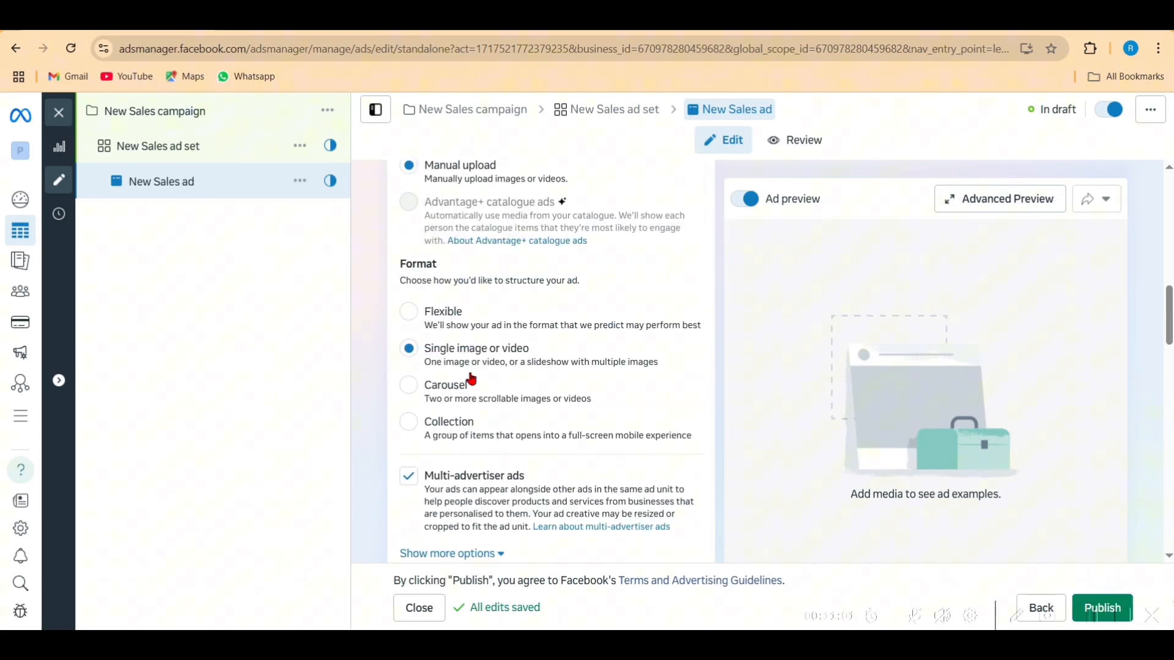
scroll(471, 379, "down", 2)
scroll(471, 376, "up", 2)
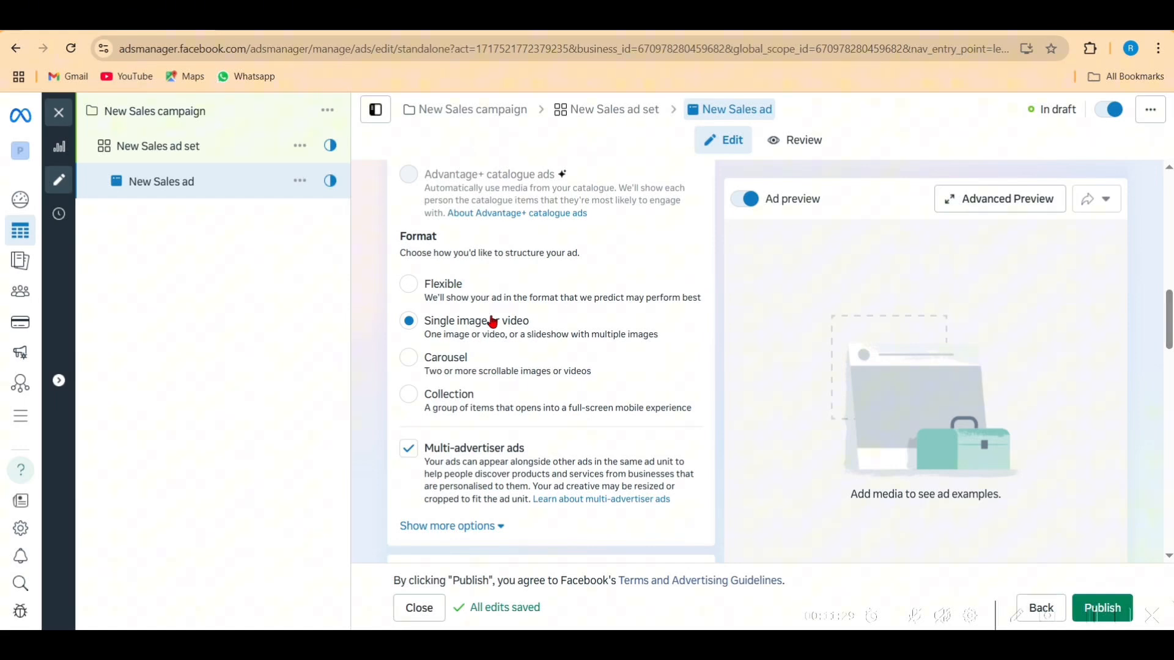
Step: Start an image ad creative for the New Sales ad, look over its site links and catalogue items, and open the media stage
scroll(459, 324, "down", 6)
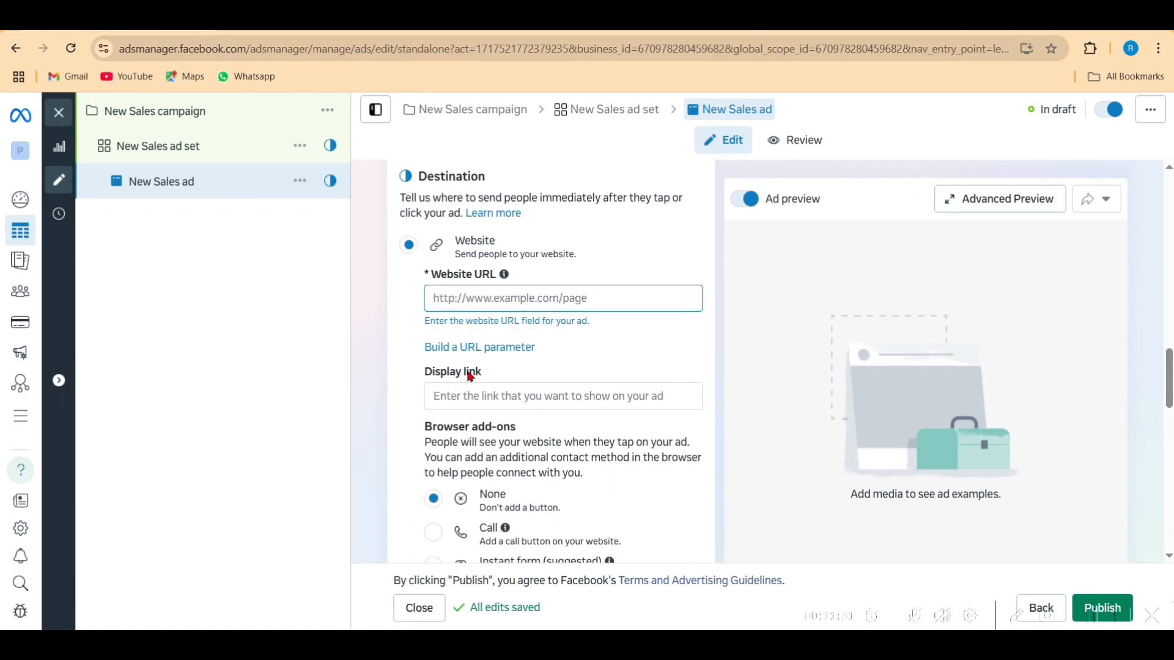
scroll(468, 370, "down", 7)
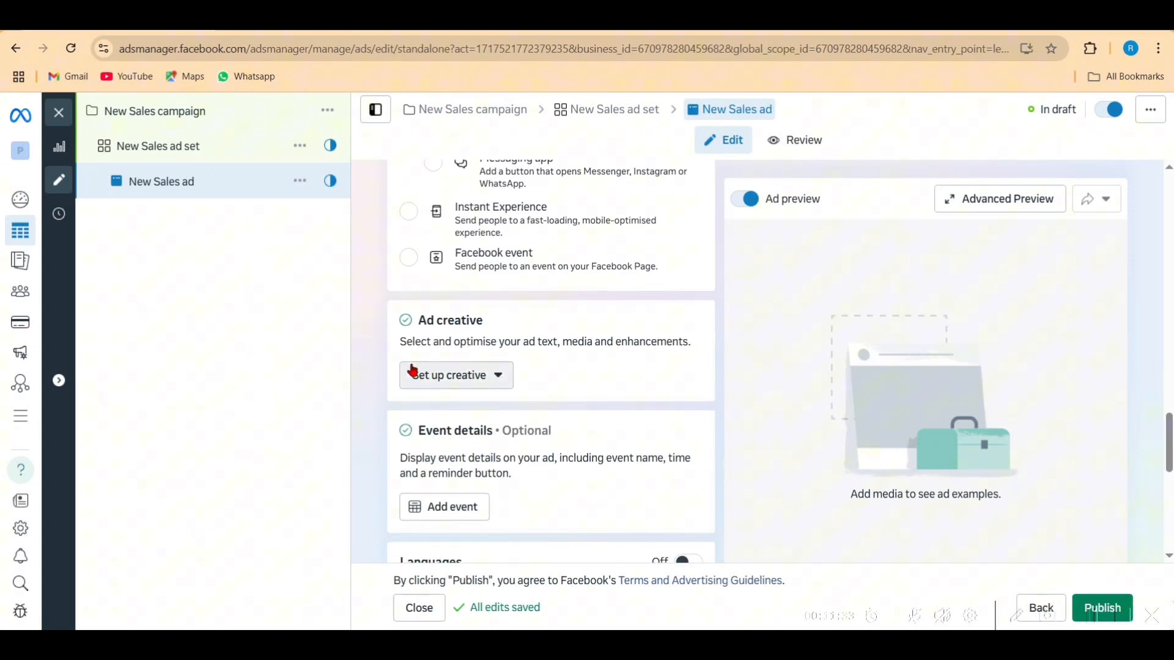
left_click(458, 382)
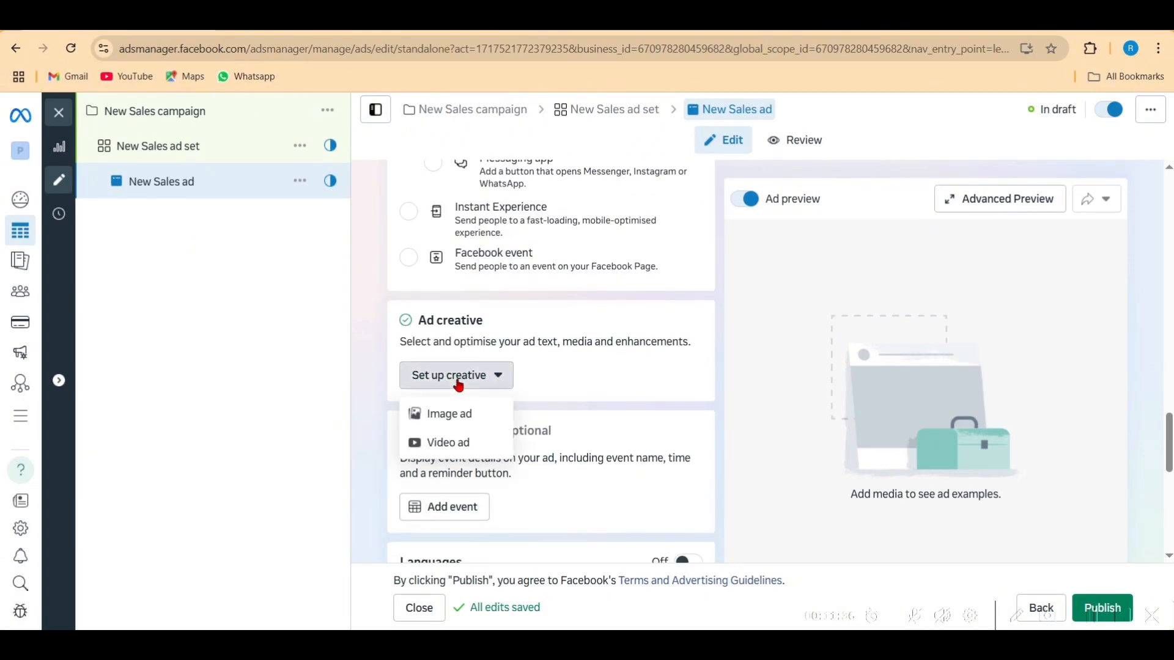
left_click(458, 420)
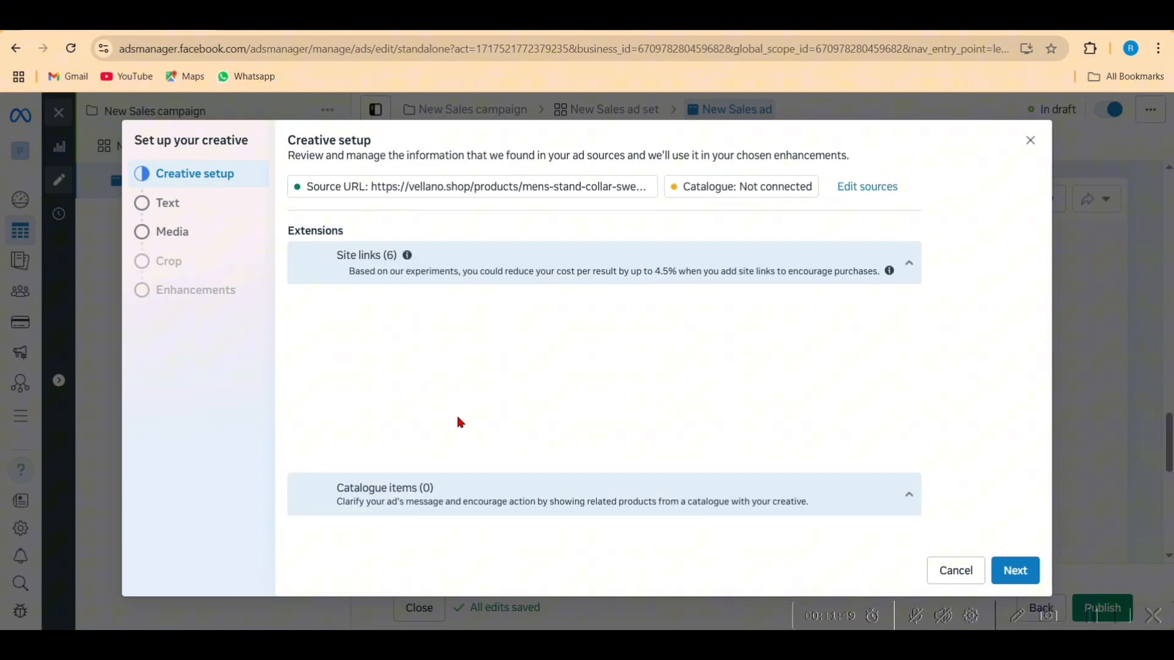
scroll(1009, 503, "down", 5)
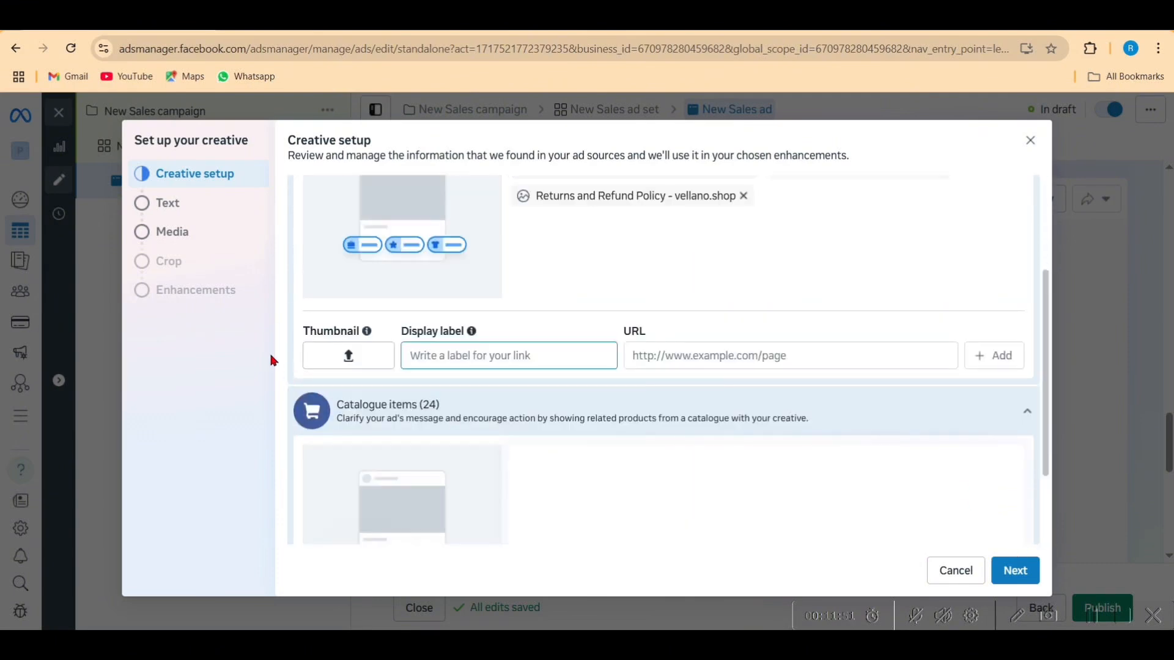
left_click(166, 236)
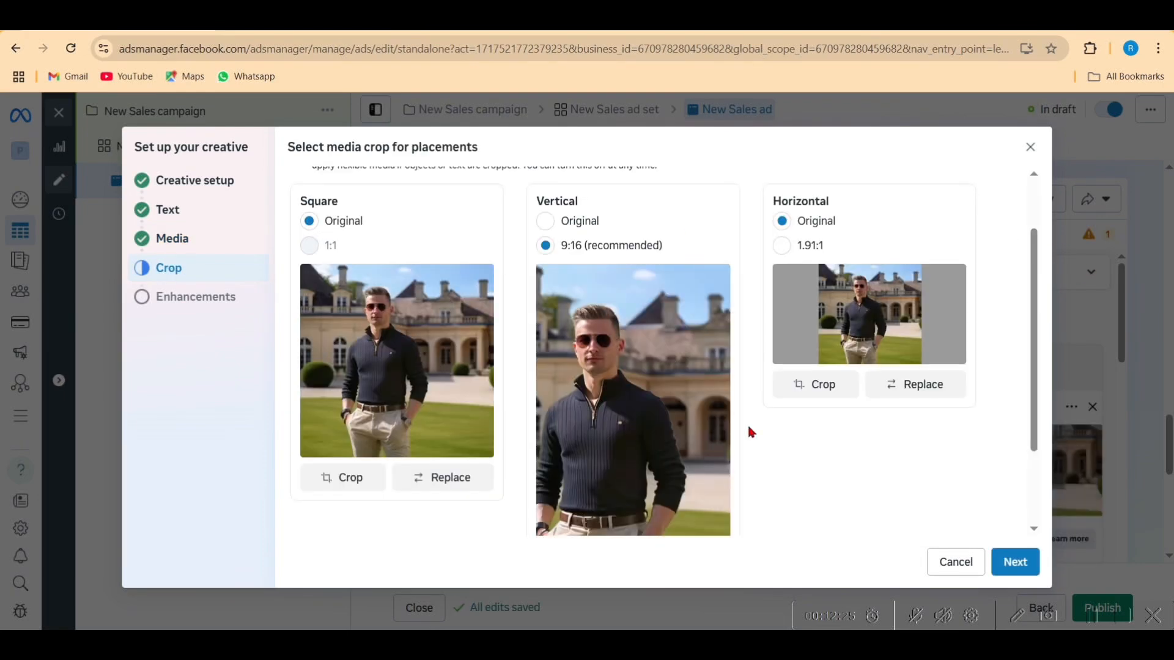
Step: Accept the Original square, 9:16 vertical and Original horizontal crops and finish the creative setup with the default enhancements
scroll(747, 423, "up", 2)
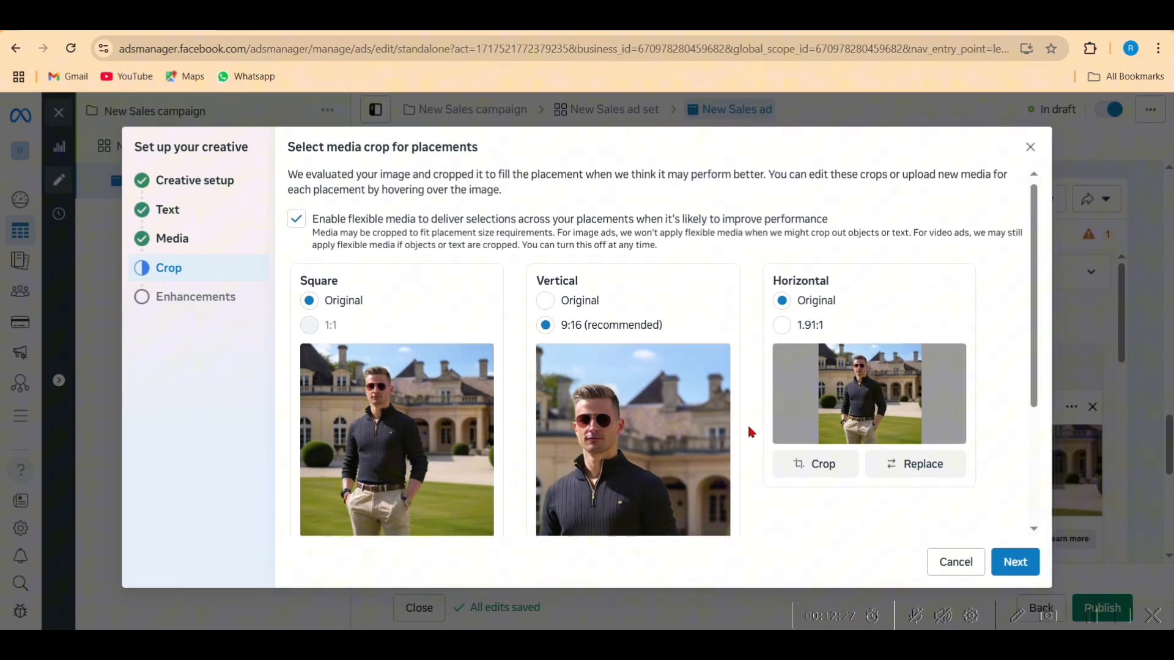
scroll(746, 423, "down", 3)
left_click(1021, 567)
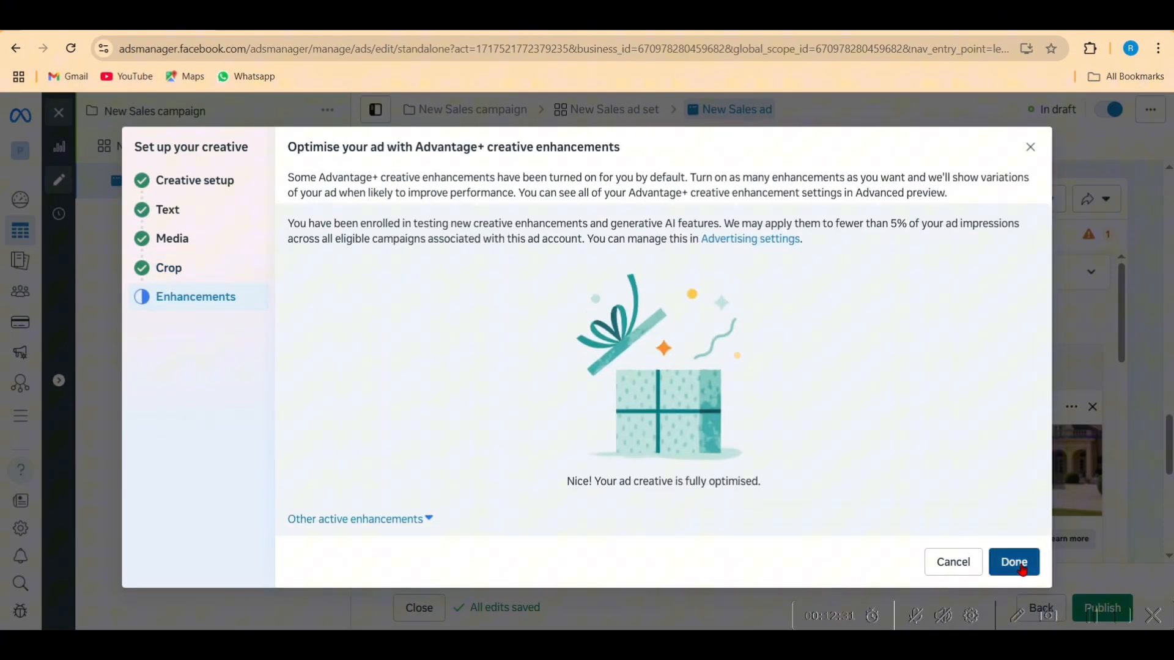
left_click(1021, 568)
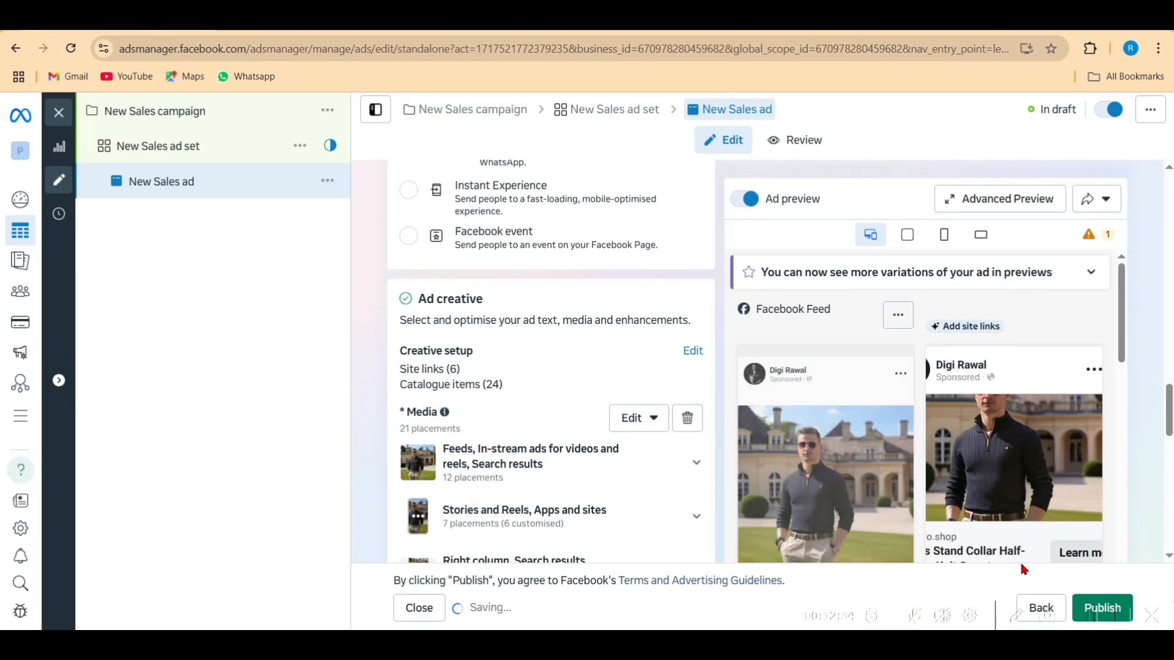
Step: Set the ad's call to action to Shop now
scroll(884, 503, "down", 2)
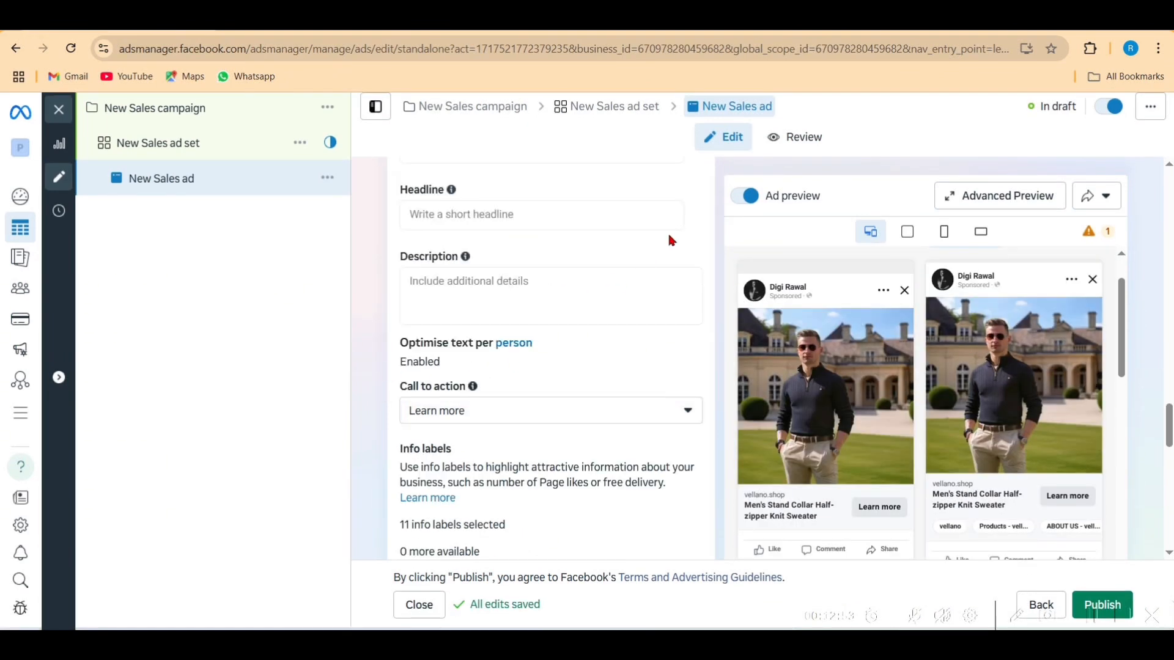
scroll(666, 230, "up", 3)
scroll(658, 257, "down", 2)
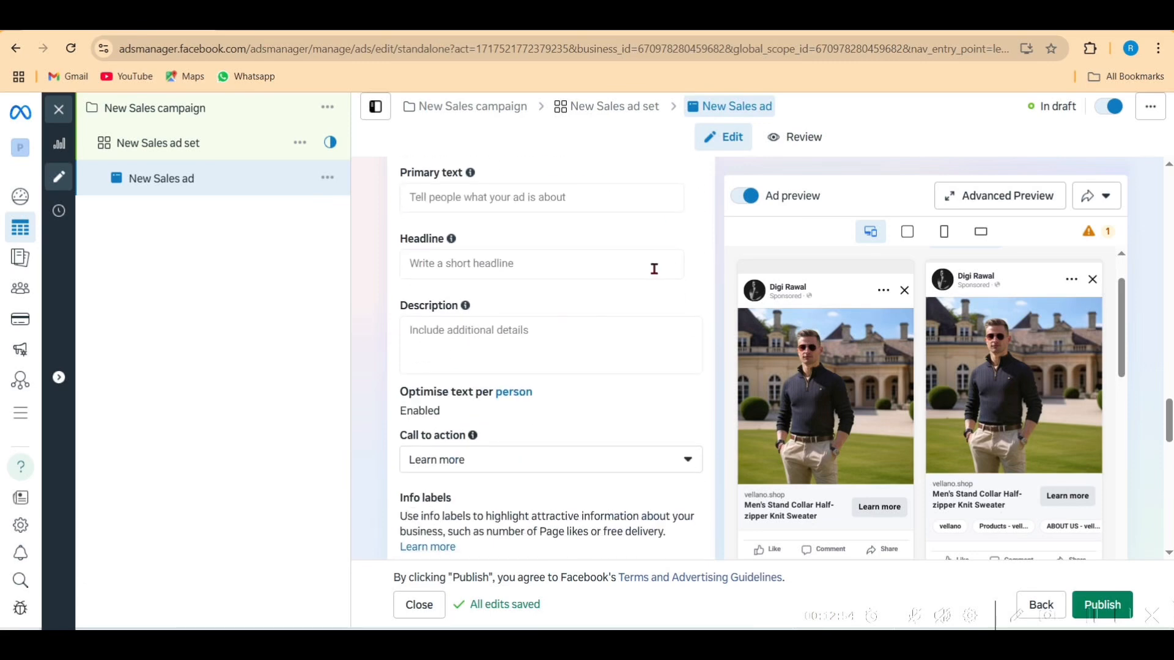
left_click(542, 471)
scroll(459, 287, "up", 5)
left_click(458, 280)
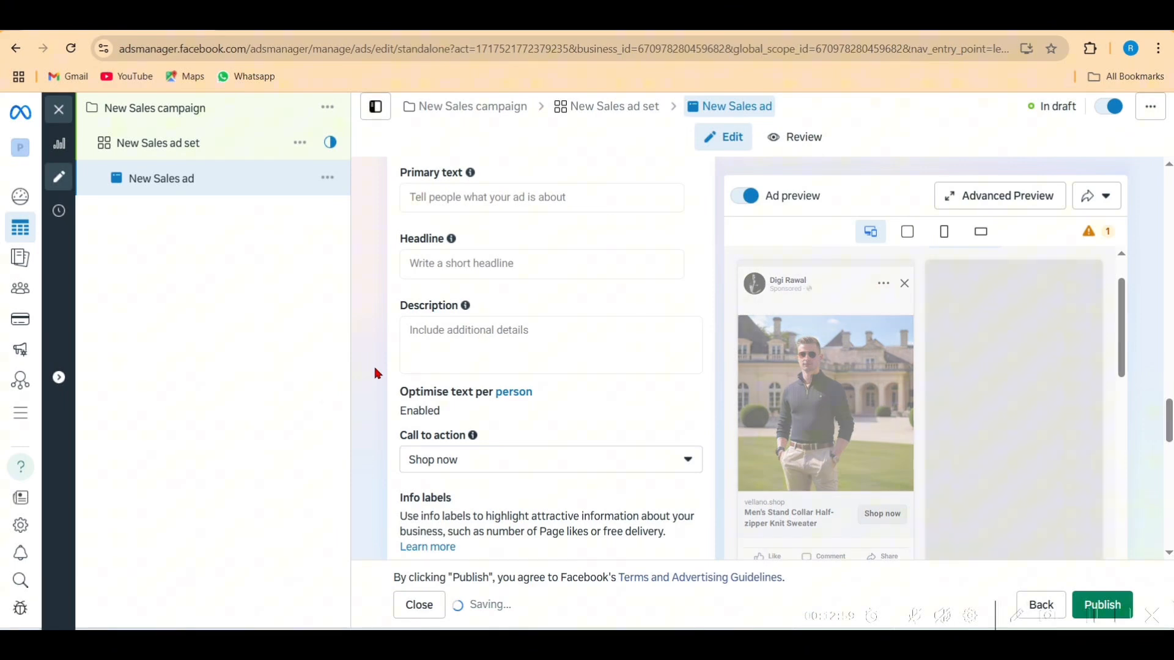
Step: Check the product's website URL in the ad's Destination section and look over the browser add-ons and creative fields
scroll(373, 361, "up", 2)
scroll(374, 365, "up", 10)
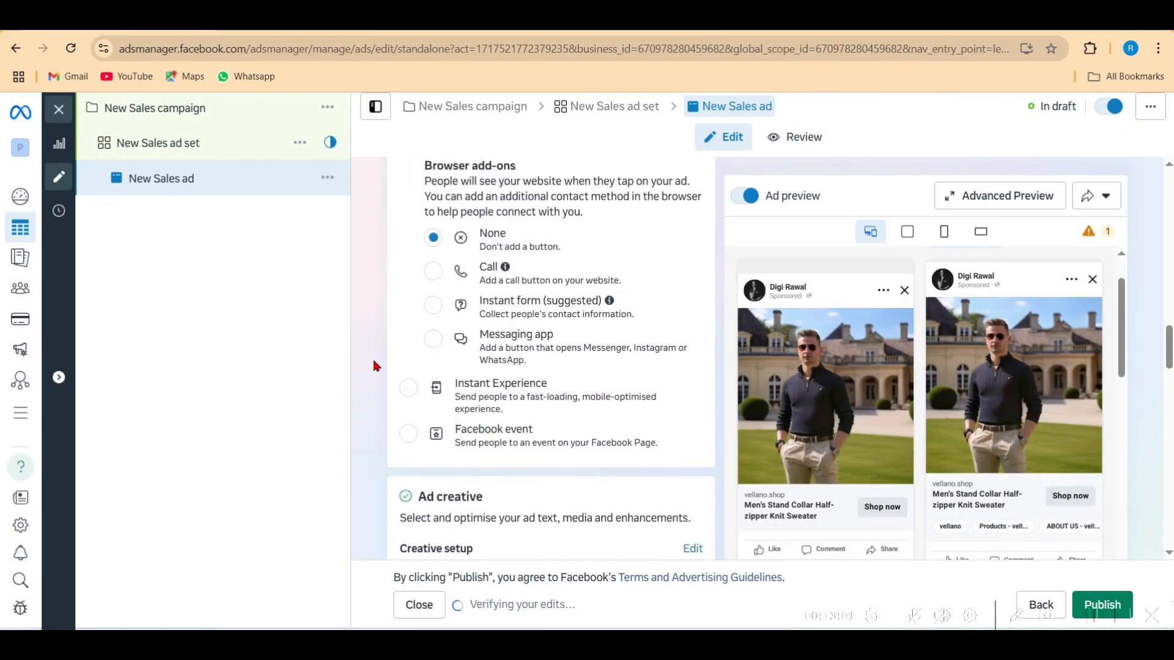
scroll(375, 365, "down", 3)
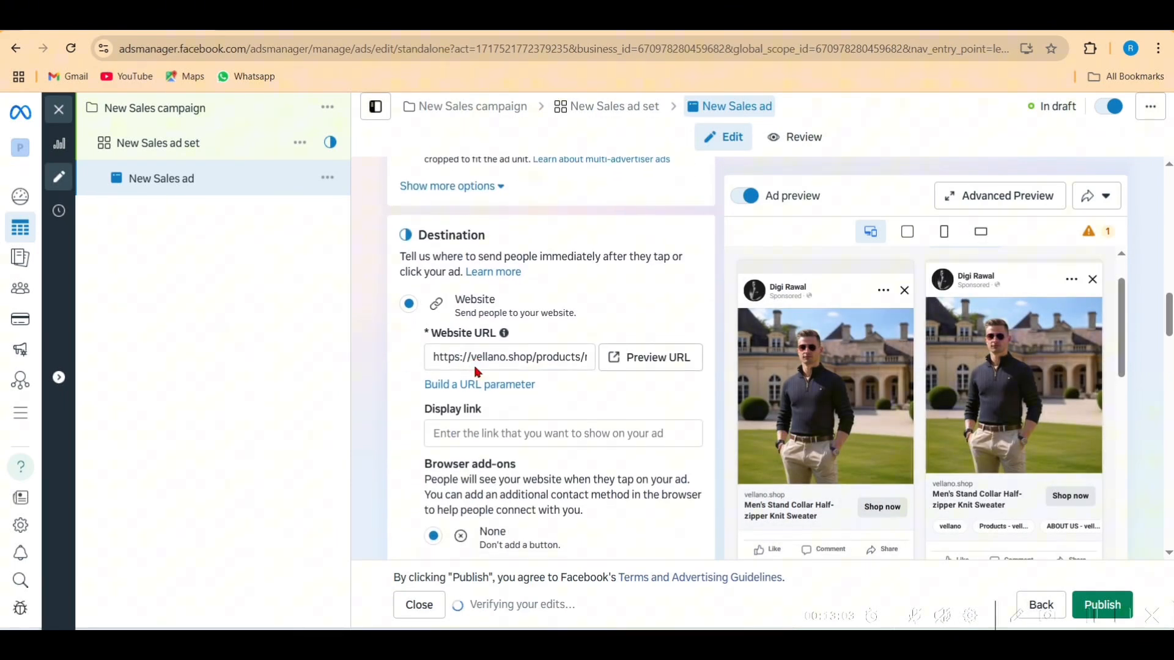
left_click(491, 358)
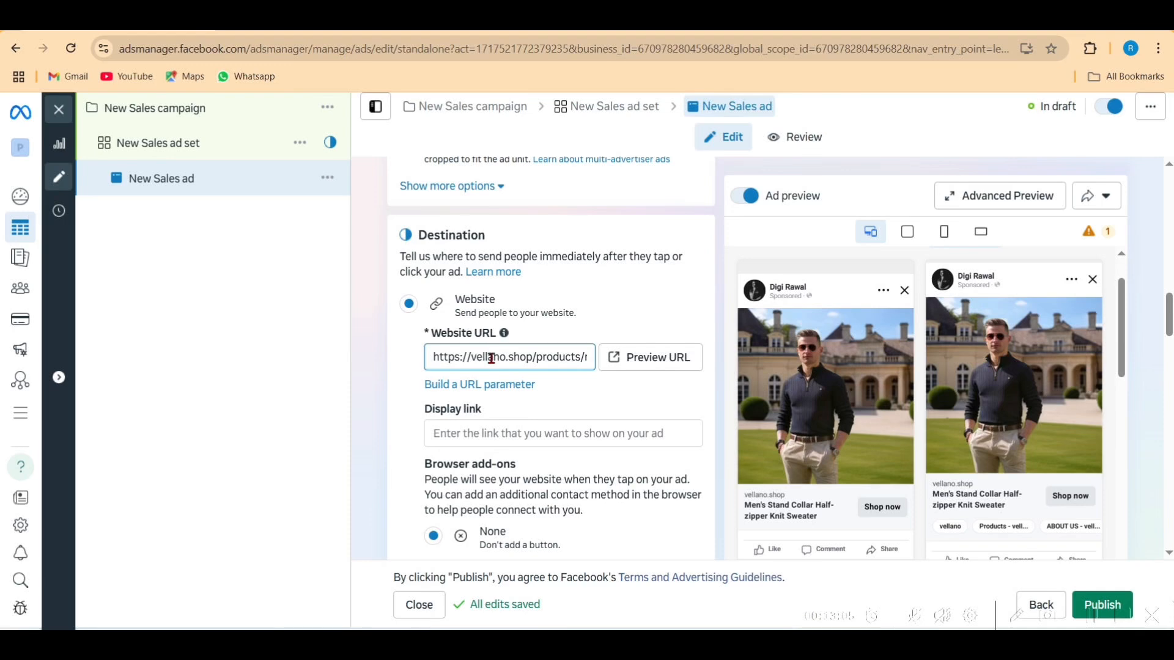
triple_click(483, 359)
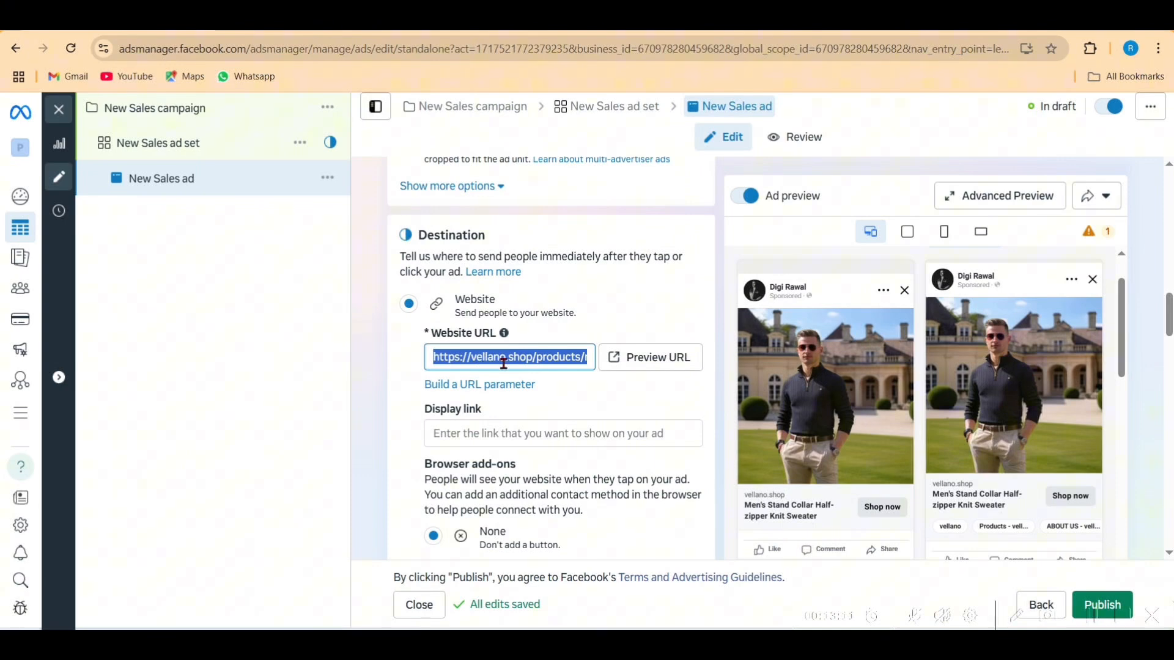
left_click(366, 400)
scroll(367, 399, "down", 8)
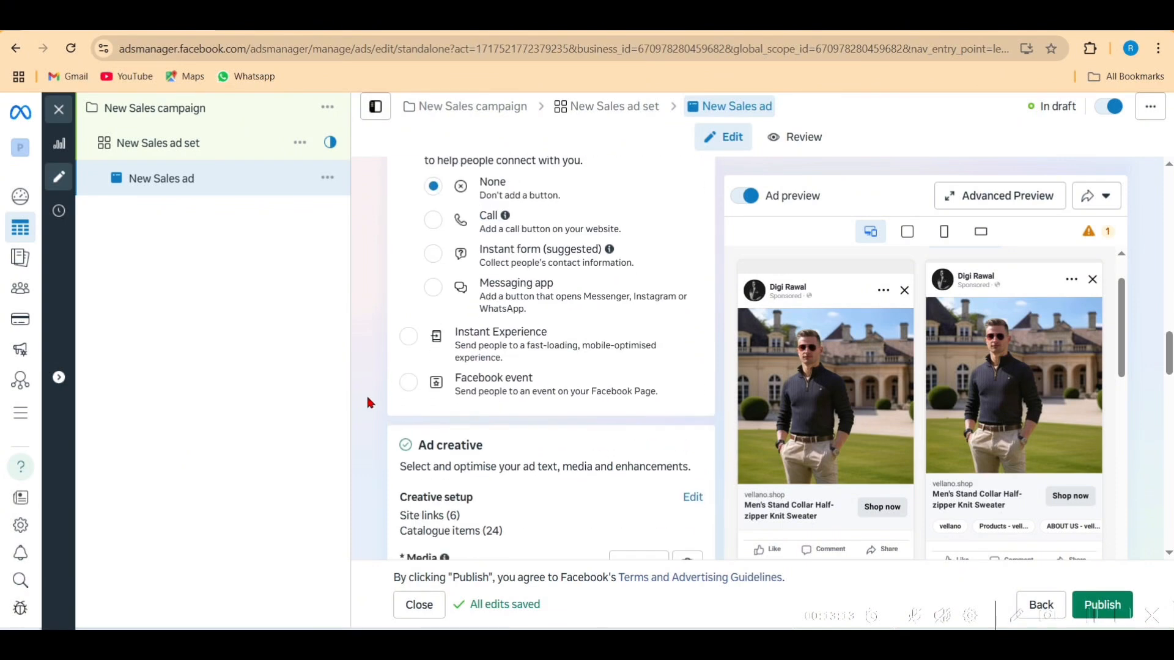
scroll(367, 398, "up", 6)
scroll(367, 399, "down", 5)
scroll(368, 401, "down", 7)
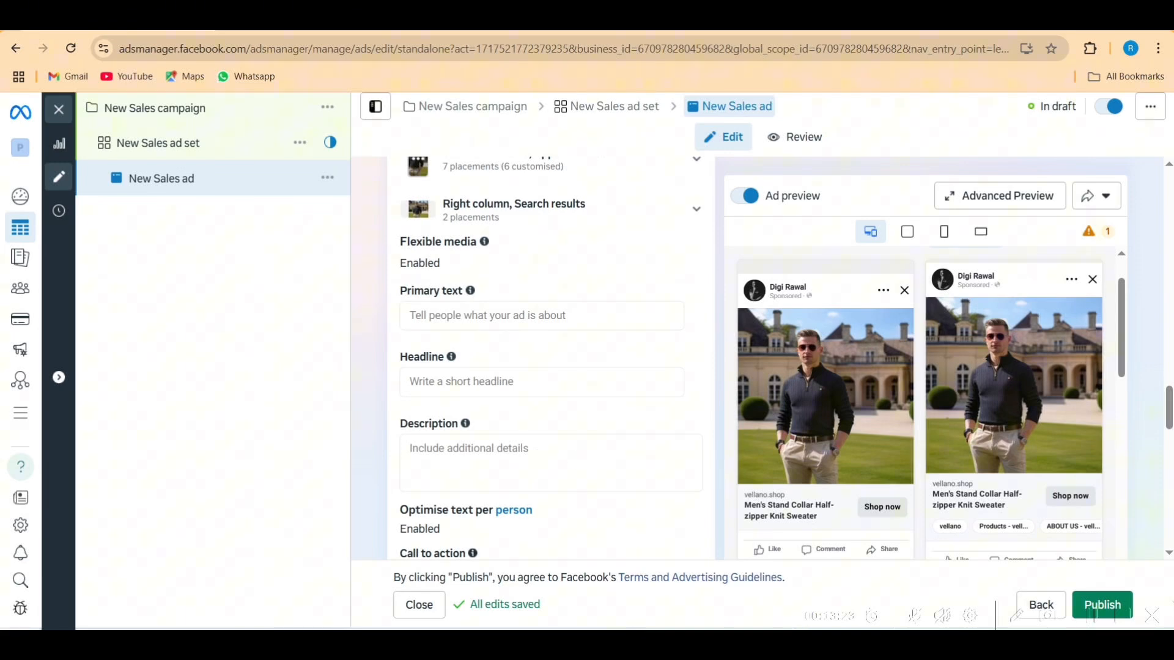
Step: Consult the Vellano product page, dismiss the ad recommendations and enter Men Old Money Shirt as the ad's headline
key("alt+Tab")
scroll(695, 235, "down", 1)
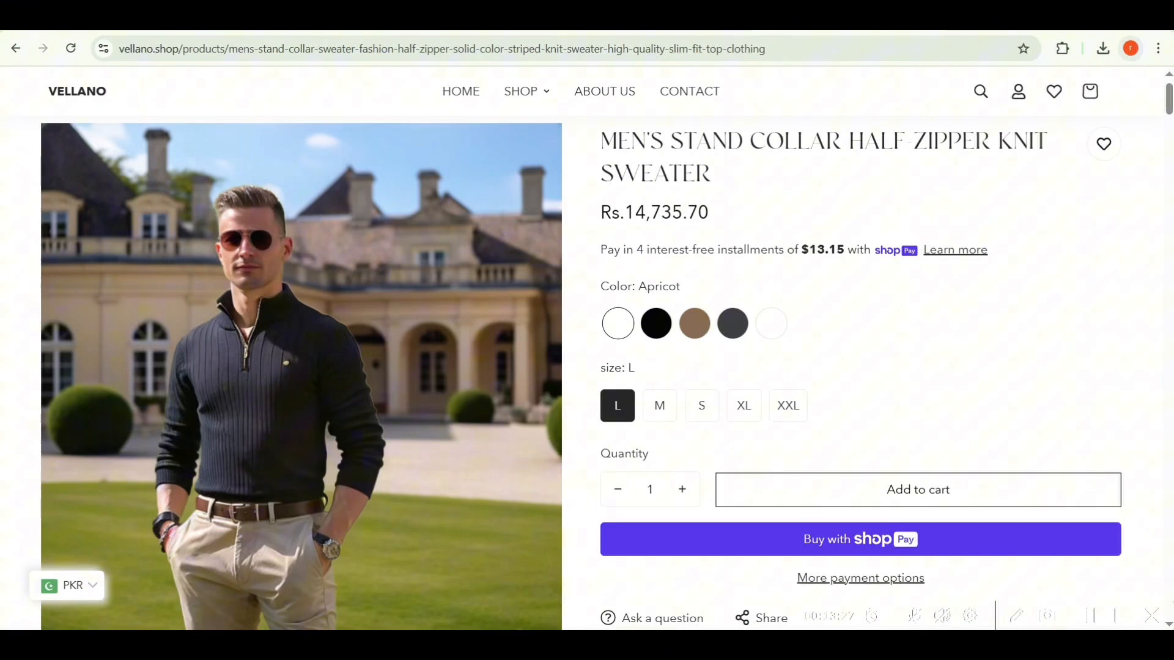
key("alt+Tab")
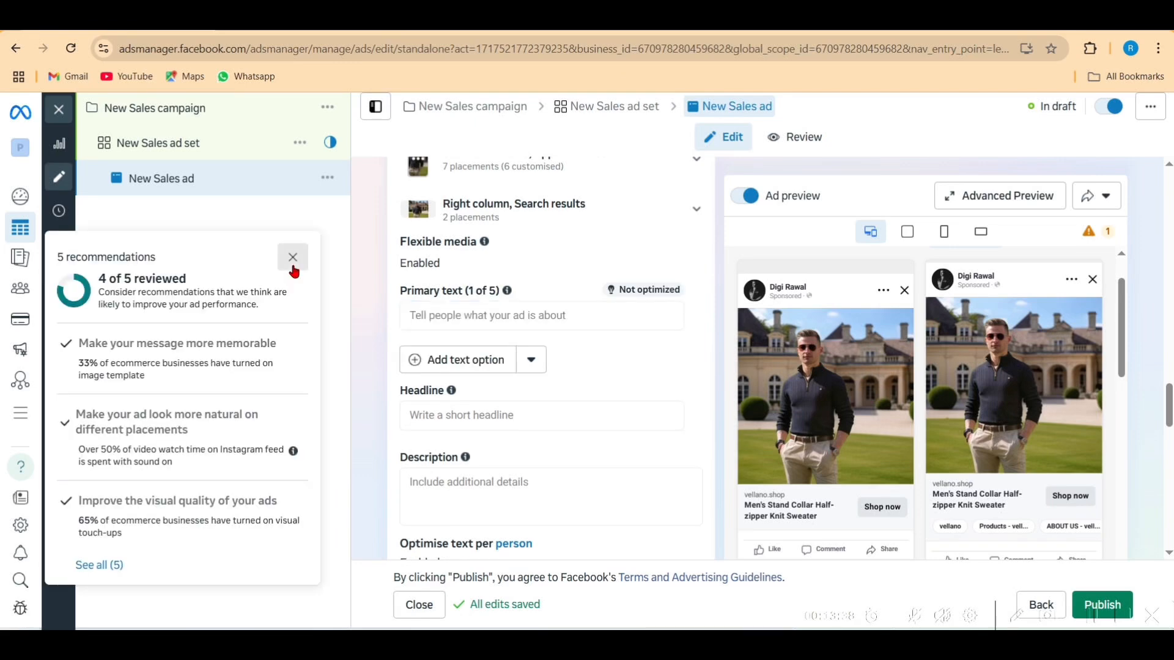
left_click(292, 261)
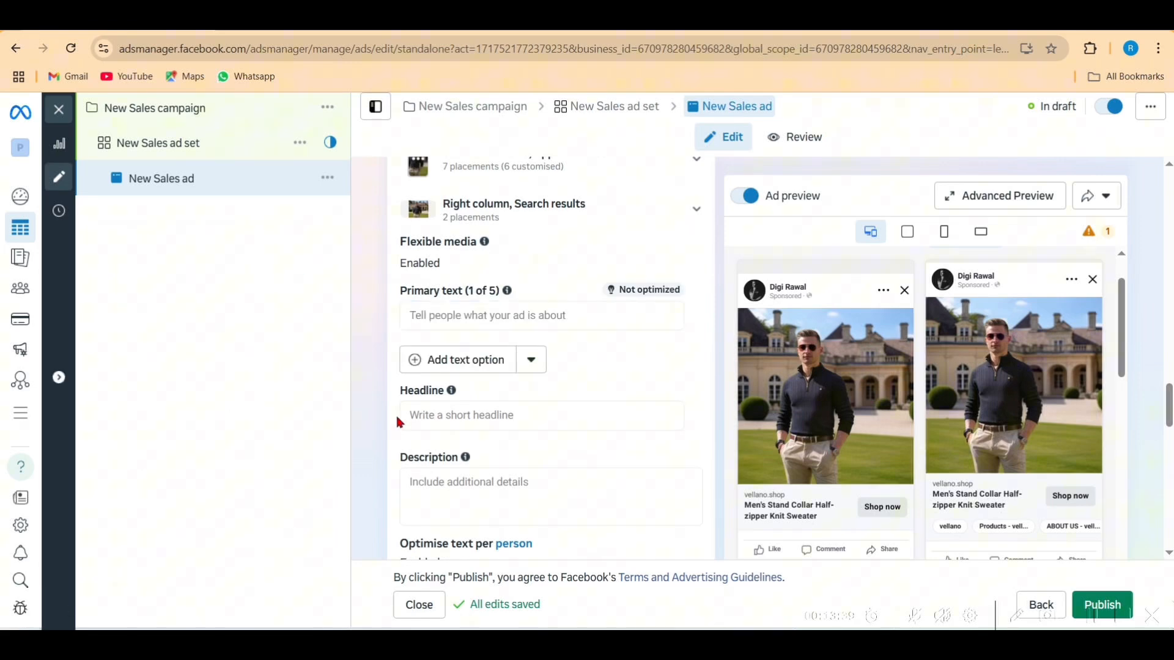
left_click(432, 417)
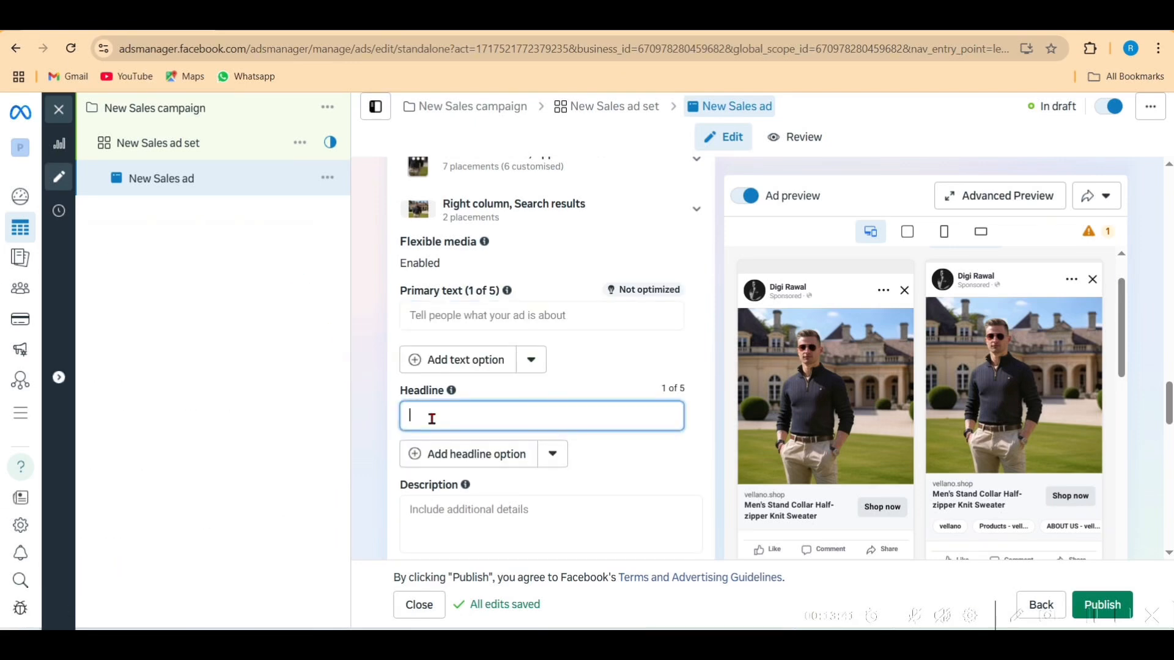
type("Men Old Money Shirt")
left_click(379, 423)
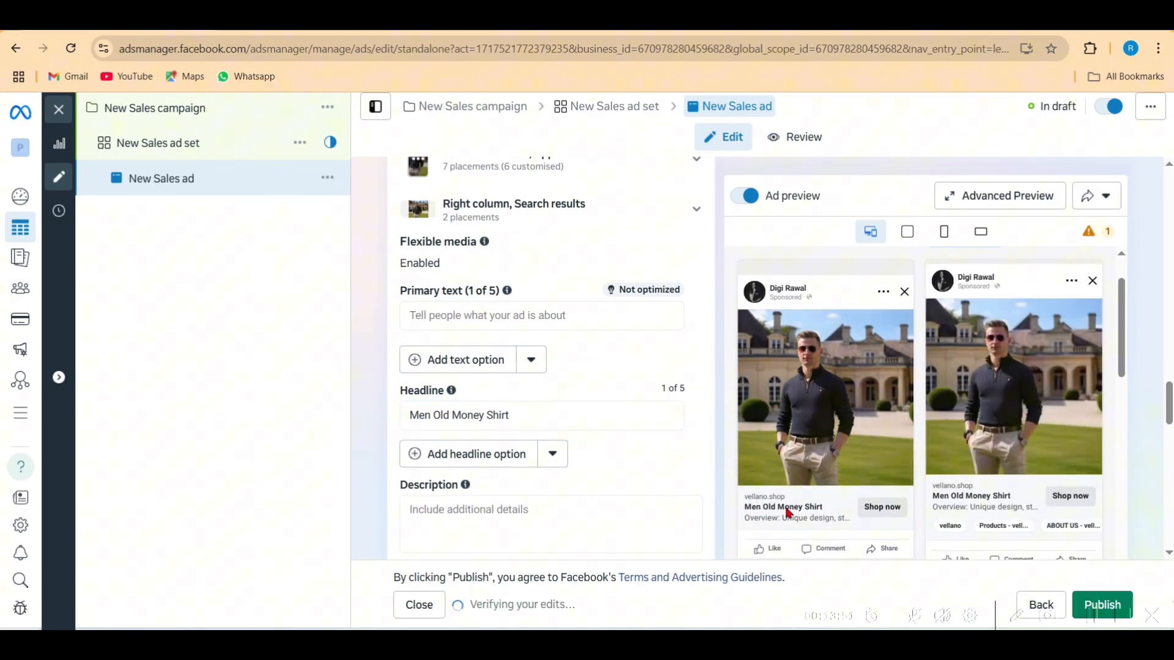
Step: Copy the three Overview lines from the Vellano product page's description and paste them as the ad's primary text
scroll(352, 498, "down", 3)
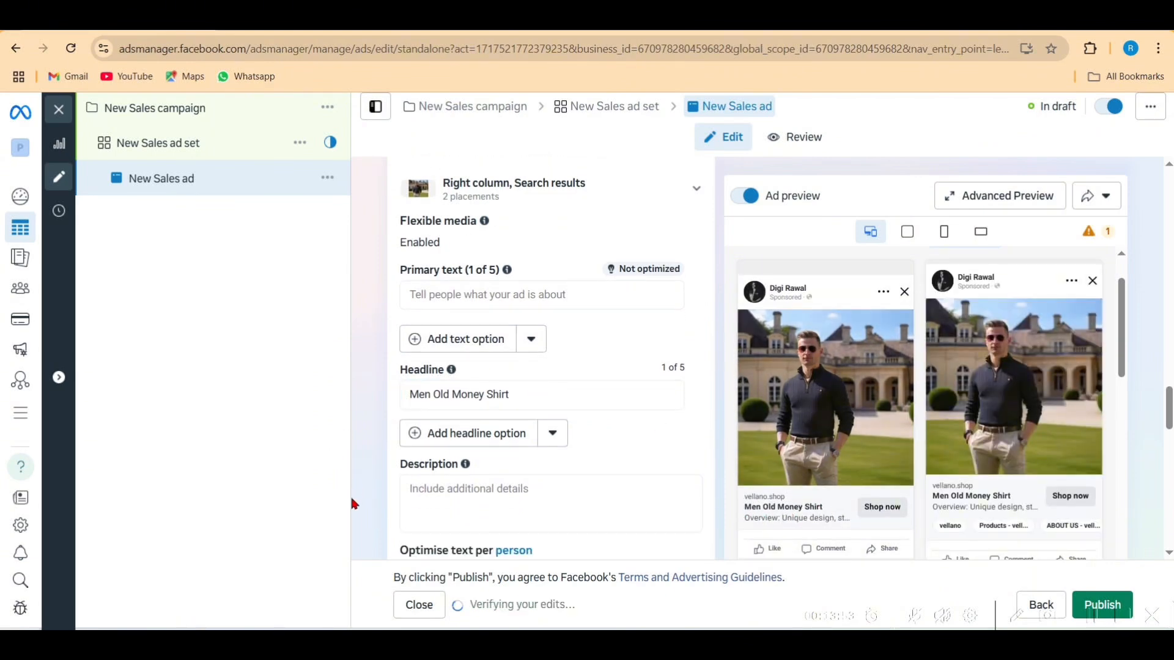
left_click(445, 226)
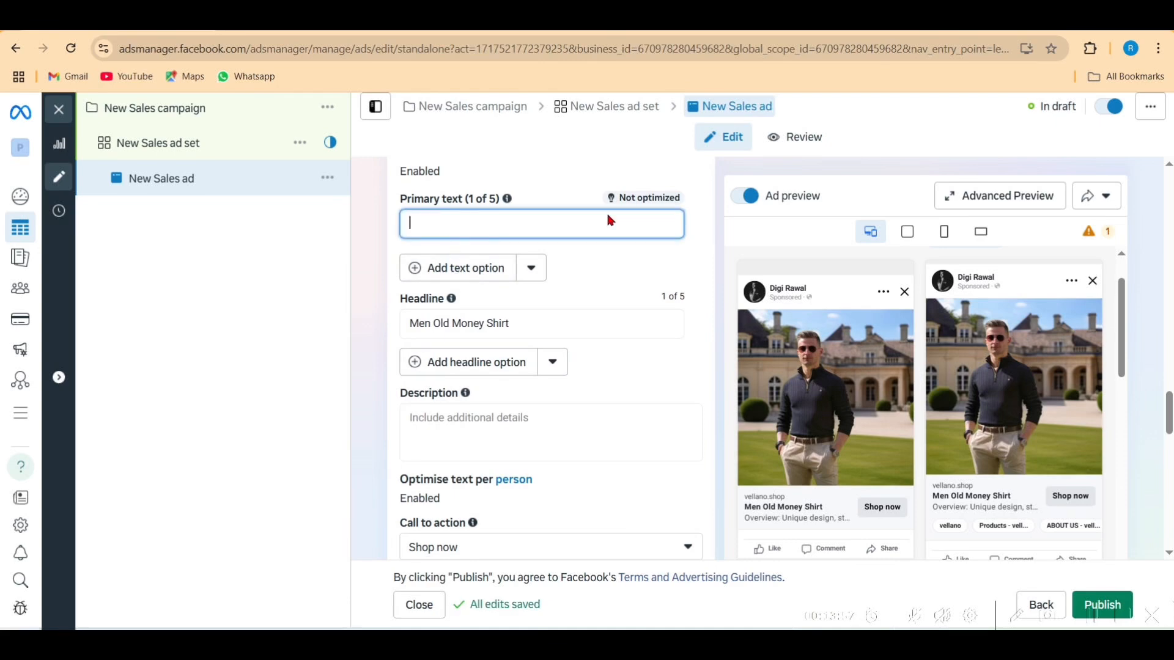
left_click(733, 645)
scroll(683, 331, "down", 8)
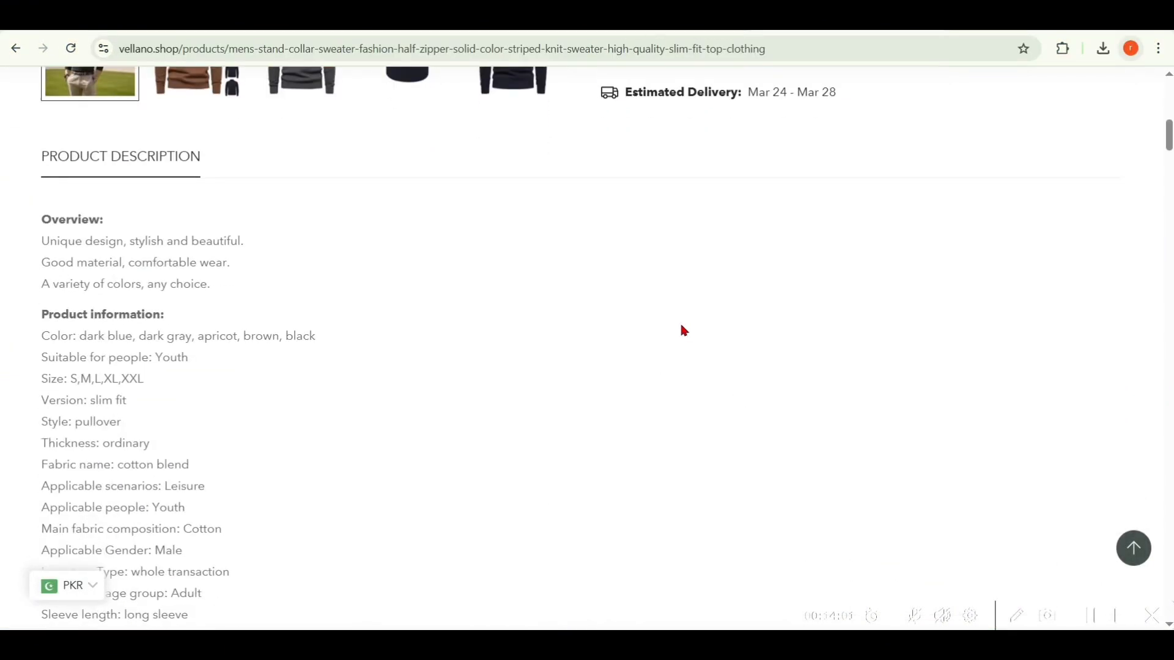
scroll(681, 326, "down", 2)
left_click_drag(210, 181, 43, 134)
key("ctrl+c")
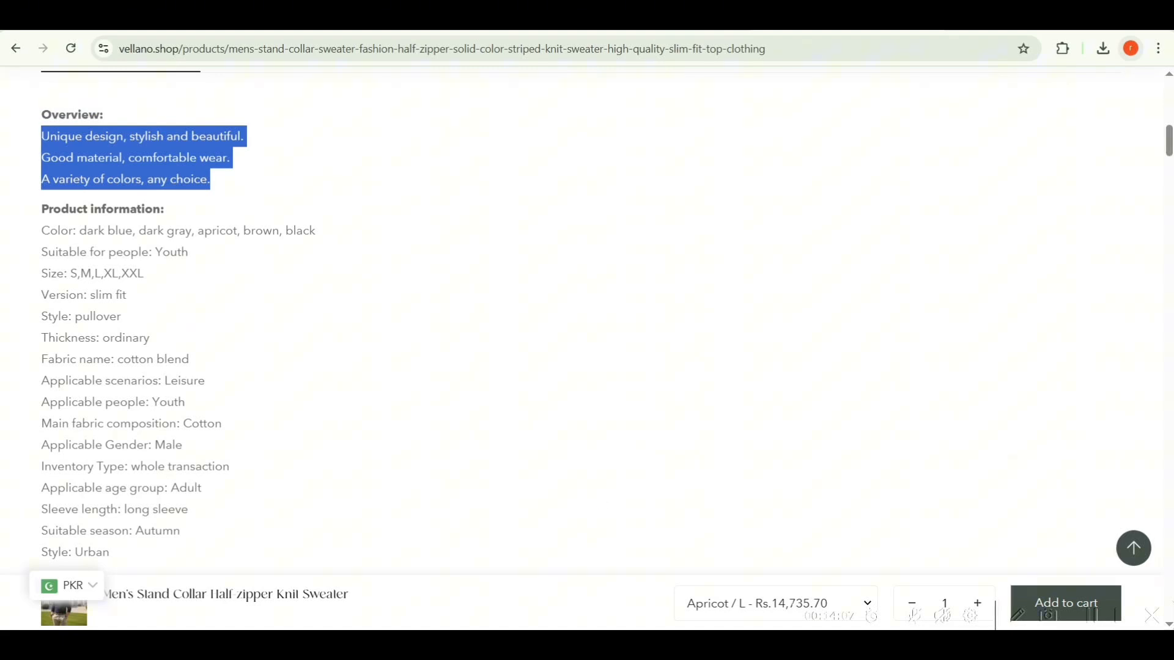
key("alt+Tab")
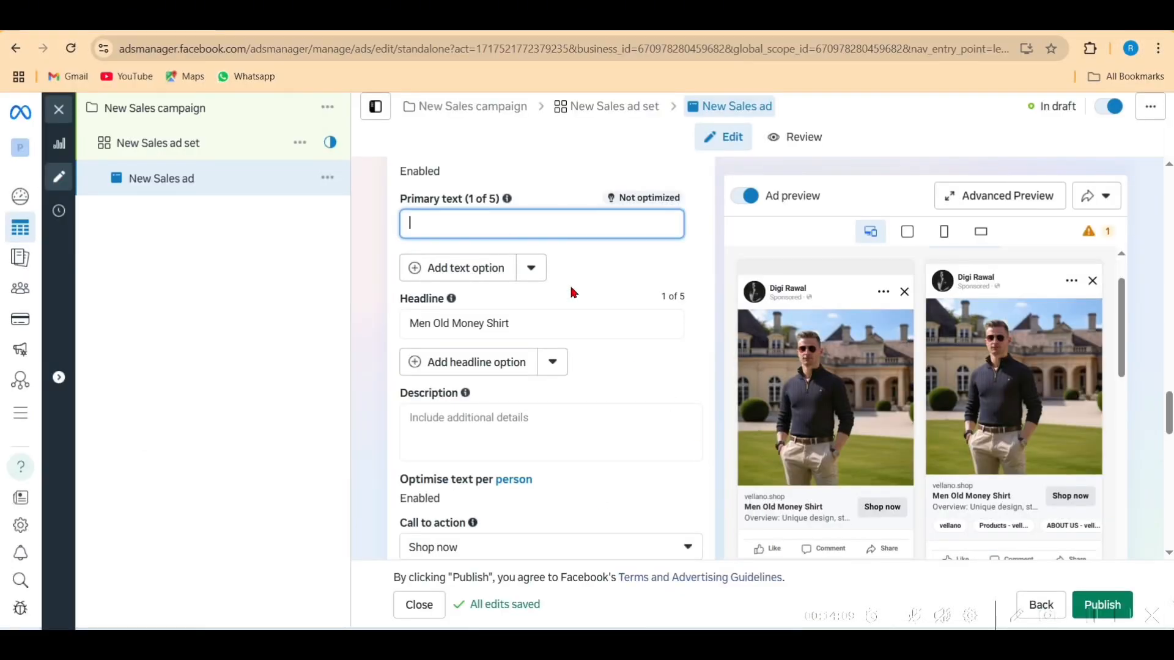
key("ctrl+v")
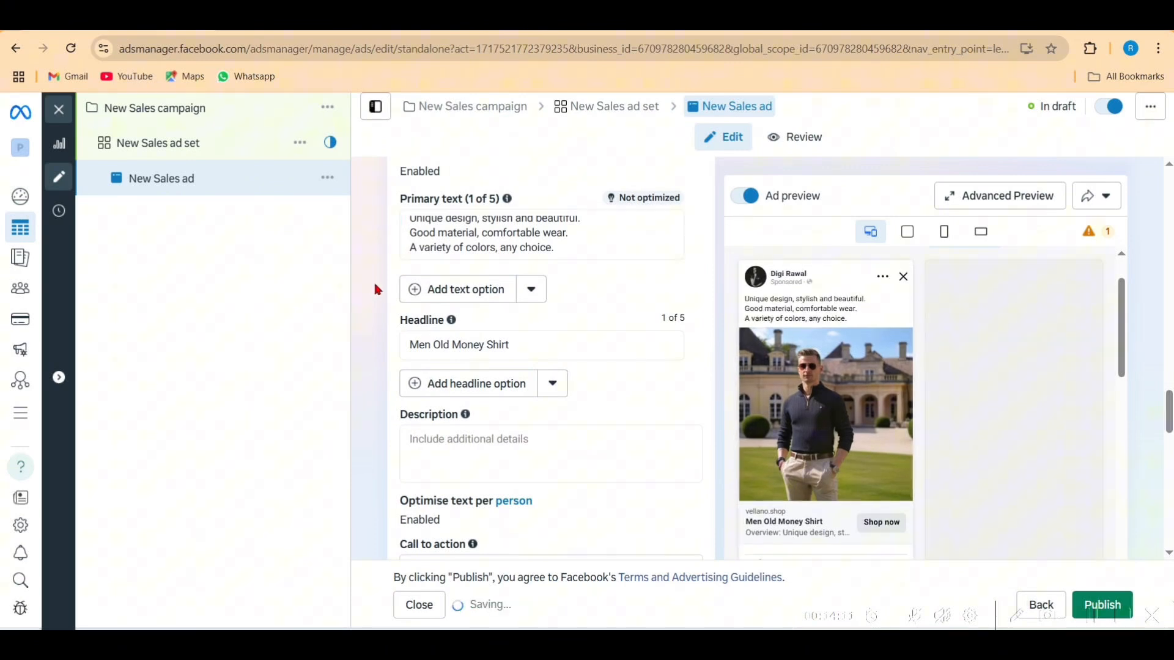
left_click(373, 280)
Step: Review the ad's text, call to action, tracking settings and placement previews
scroll(357, 347, "up", 2)
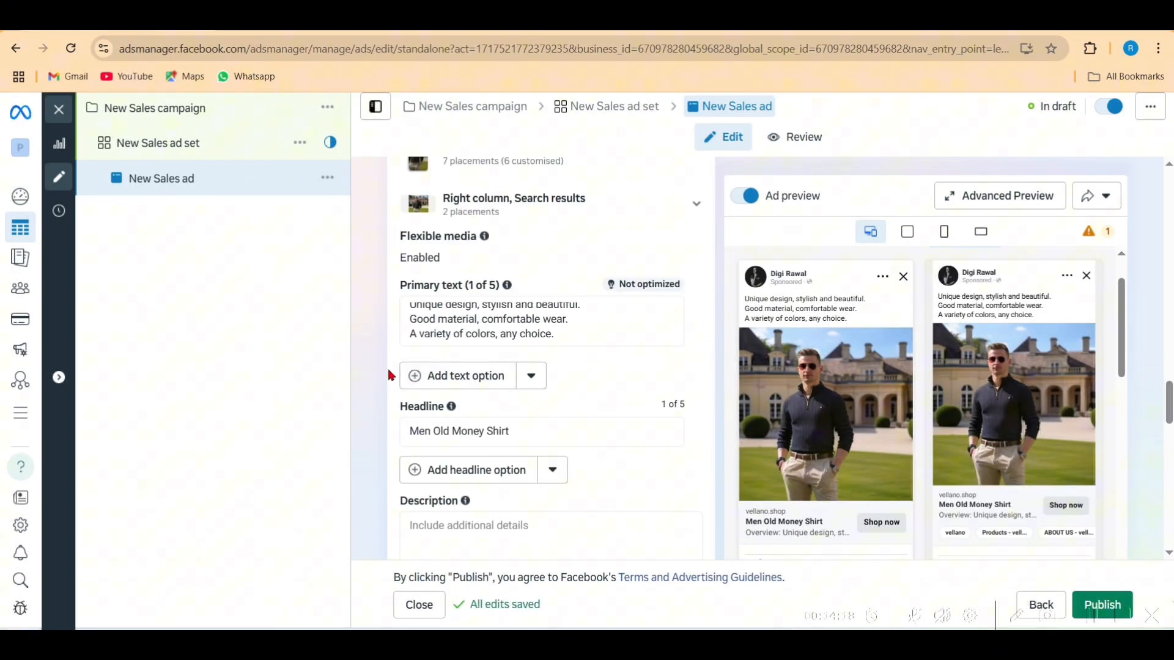
scroll(390, 375, "down", 8)
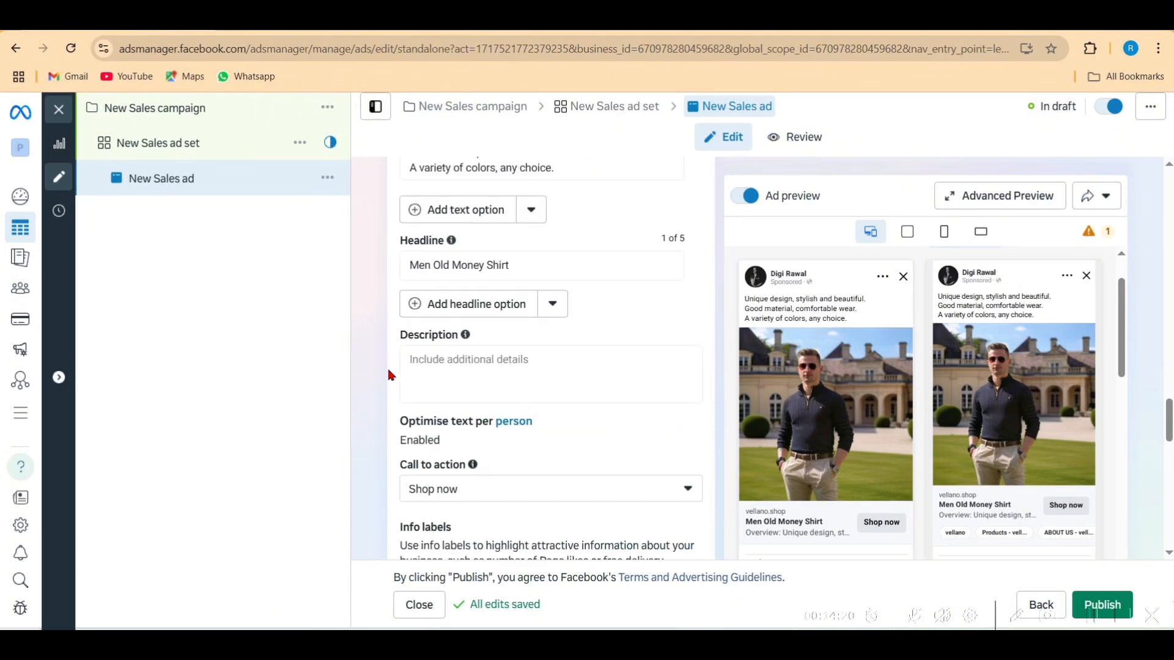
scroll(389, 375, "up", 5)
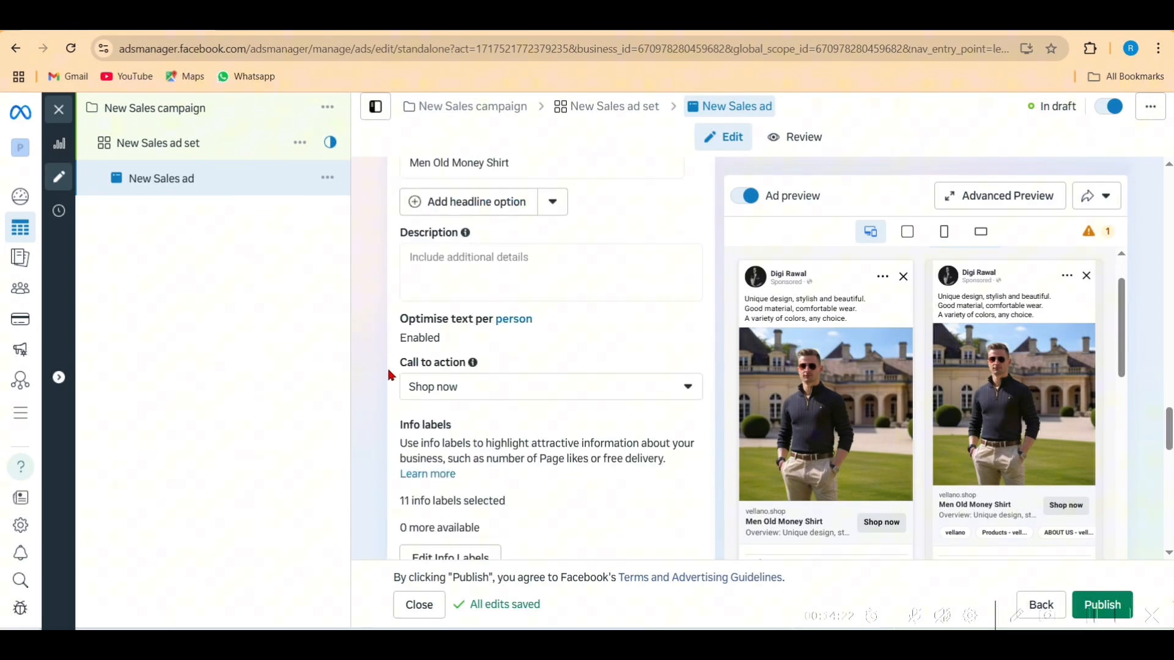
scroll(481, 355, "down", 10)
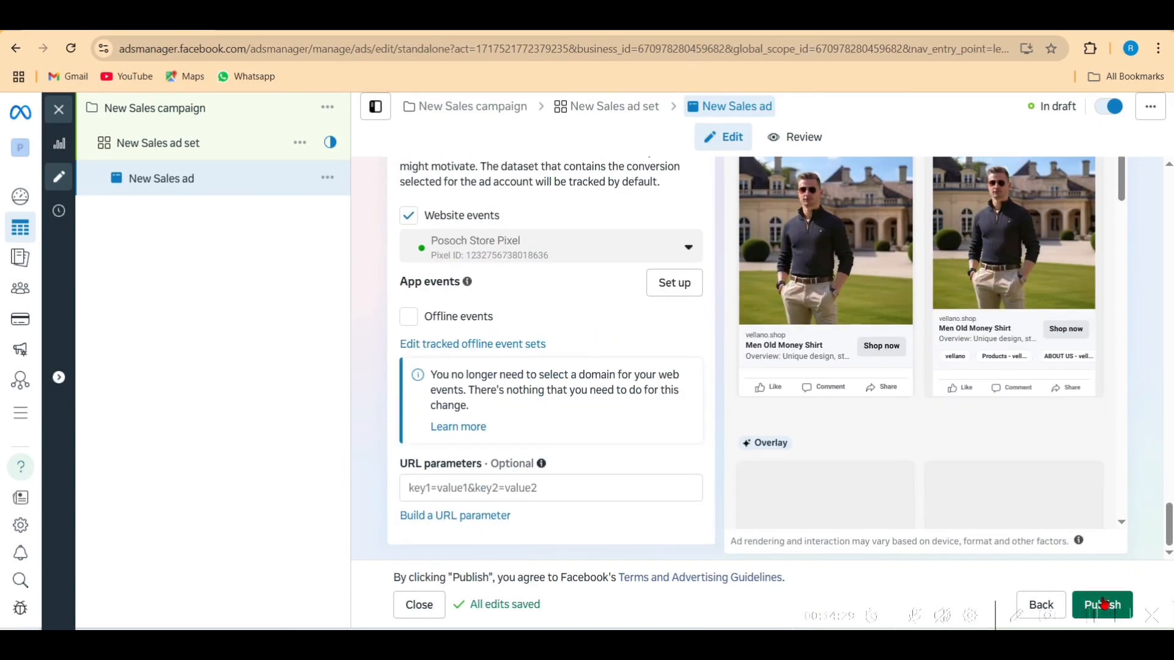
mouse_move(1029, 469)
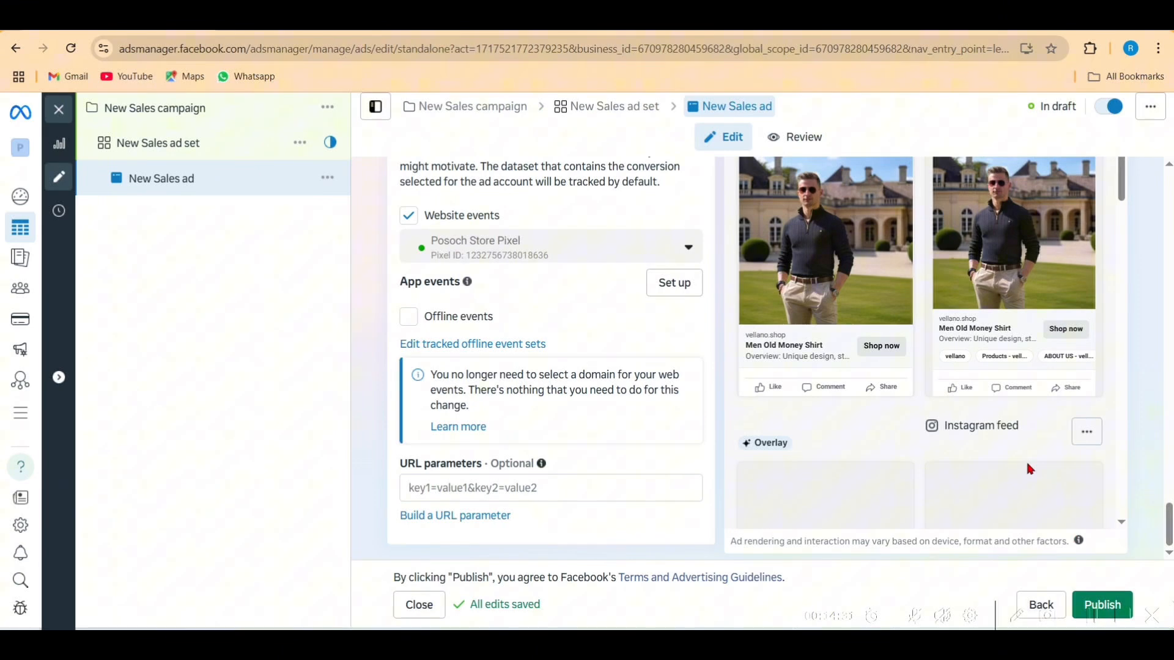